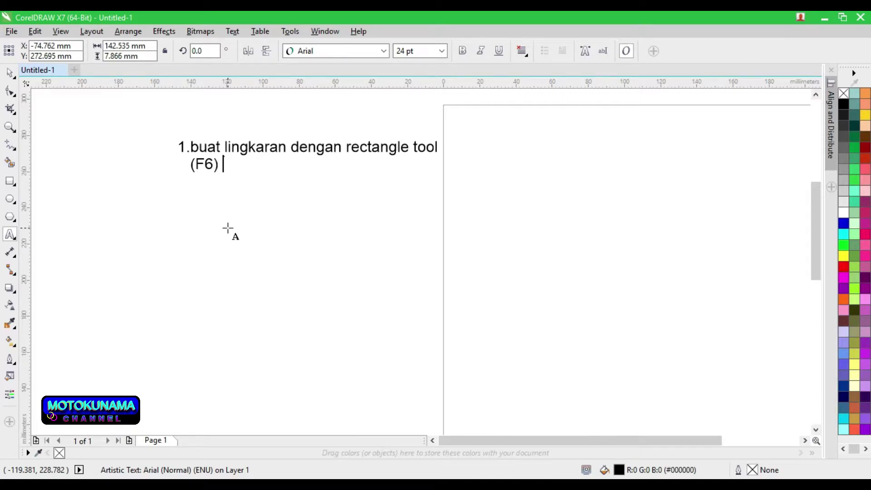
Append "ukuran kotak 80 mm x 80 mm" to instruction note 1 beside the page
type("ukuran kotak")
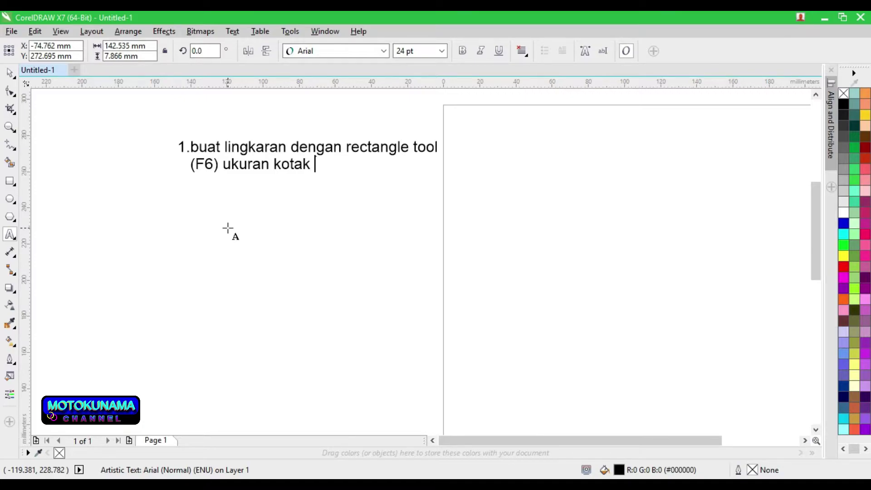
type(" 80 mm x")
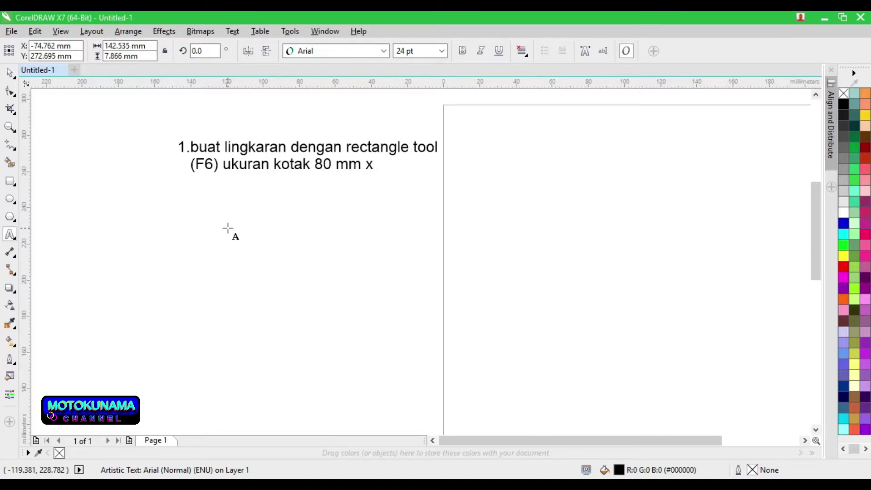
type(" 80 mm")
Delete the entire text of instruction note 1 beside the page
key("BackSpace")
key("BackSpace")
key("BackSpace")
key("BackSpace")
key("BackSpace")
key("BackSpace")
key("BackSpace")
key("BackSpace")
key("BackSpace")
key("BackSpace")
key("BackSpace")
key("BackSpace")
key("BackSpace")
key("BackSpace")
key("BackSpace")
key("BackSpace")
key("BackSpace")
key("BackSpace")
key("BackSpace")
key("BackSpace")
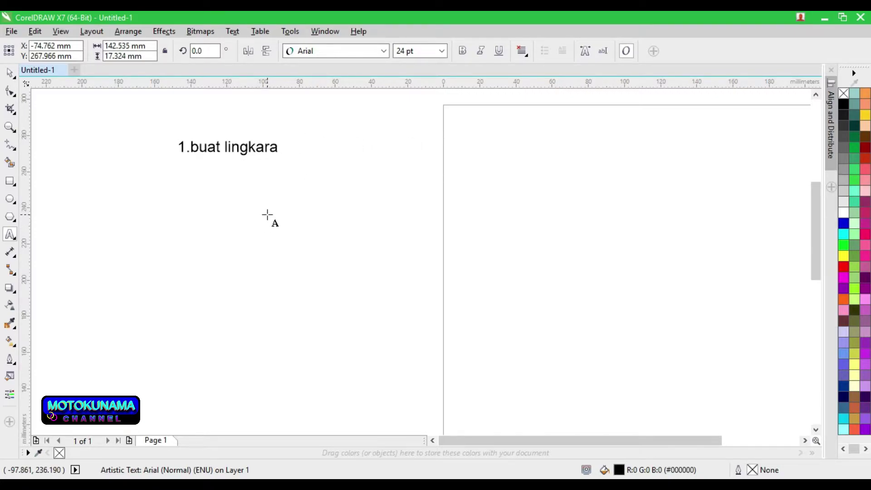
key("BackSpace")
key("BackSpace")
key("BackSpace")
key("BackSpace")
key("BackSpace")
key("BackSpace")
key("BackSpace")
key("BackSpace")
key("BackSpace")
key("BackSpace")
key("BackSpace")
key("BackSpace")
key("BackSpace")
key("BackSpace")
key("BackSpace")
Draw a rectangle in the empty area beside the page and set its size to 80 × 80 mm
key("F6")
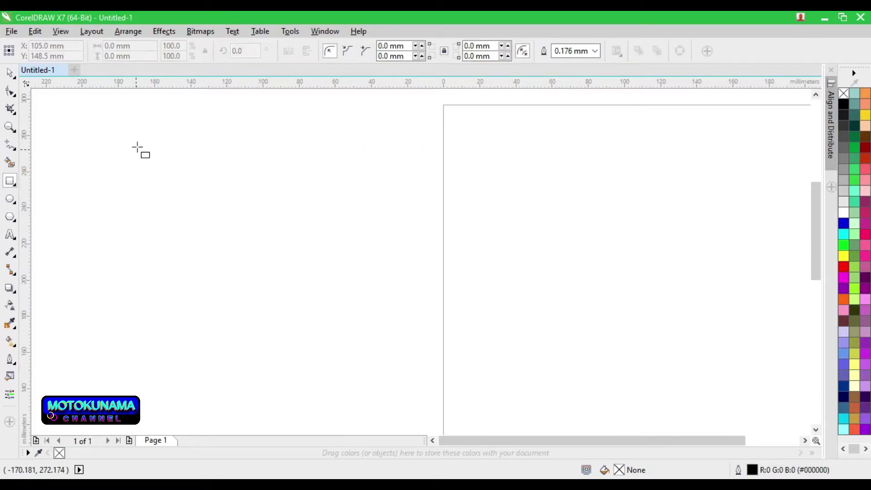
left_click_drag(137, 148, 292, 283)
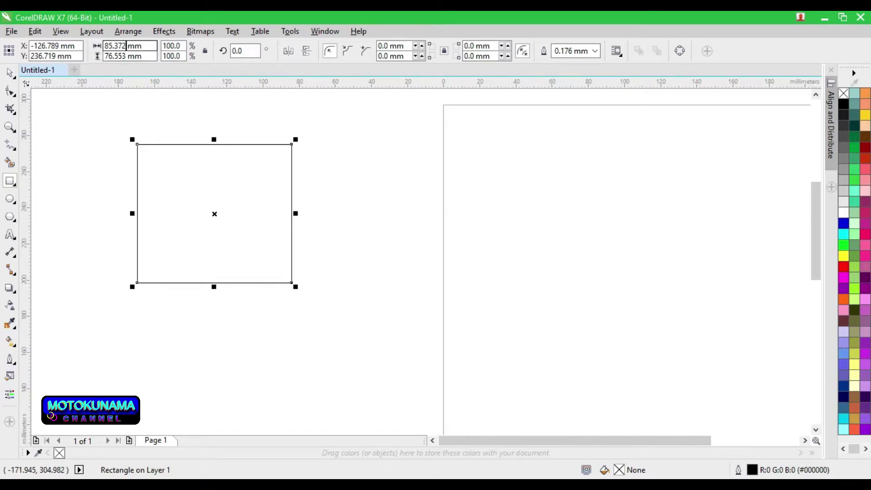
double_click(127, 46)
type("80")
key("Tab")
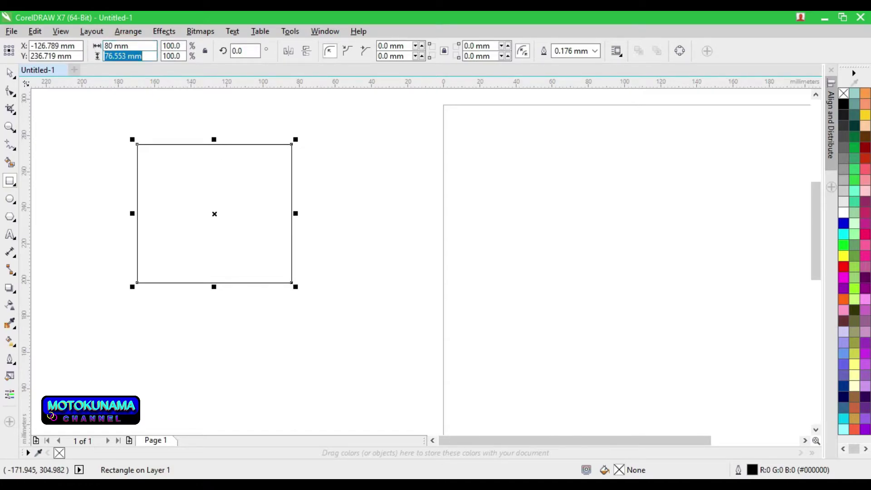
type("80")
key("Return")
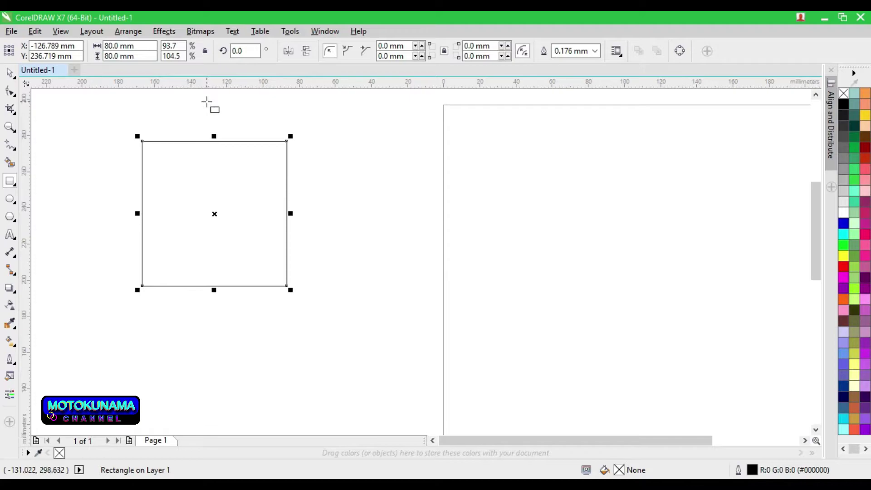
Fill the square with the grey #999999 and remove its outline
left_click(844, 173)
left_click(843, 171)
left_click(842, 147)
left_click(842, 127)
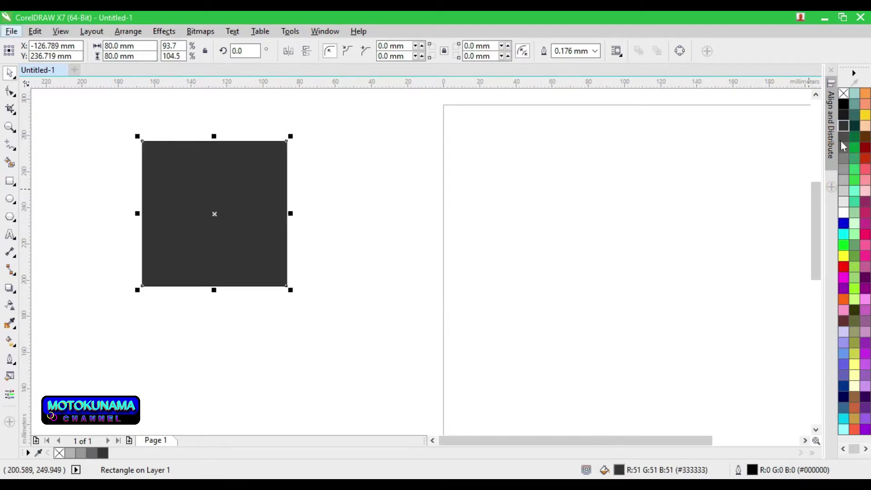
left_click(843, 159)
left_click(844, 170)
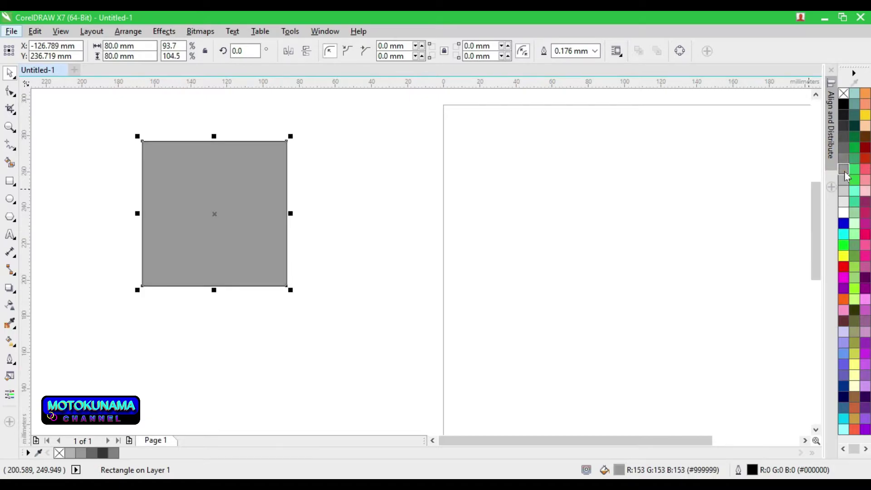
right_click(843, 94)
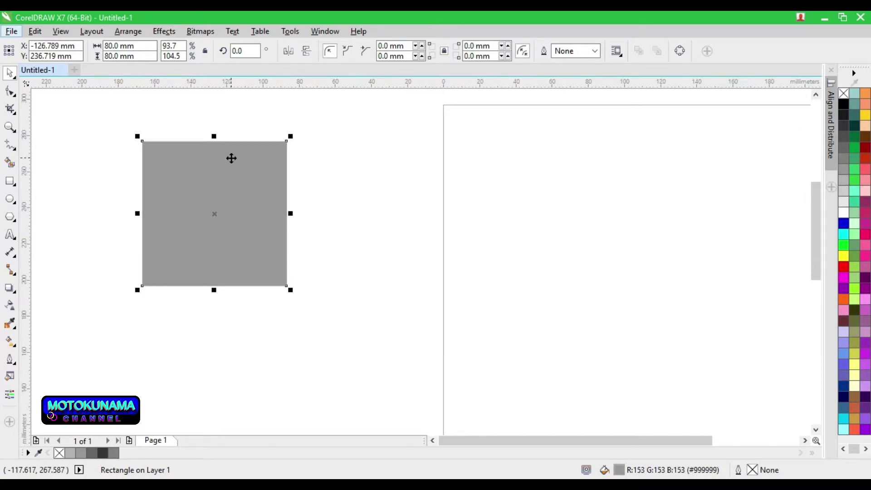
Add the artistic text "2. dengan ellipse tool (F7)" above the grey square
left_click(816, 95)
left_click(815, 95)
left_click(816, 95)
left_click(815, 94)
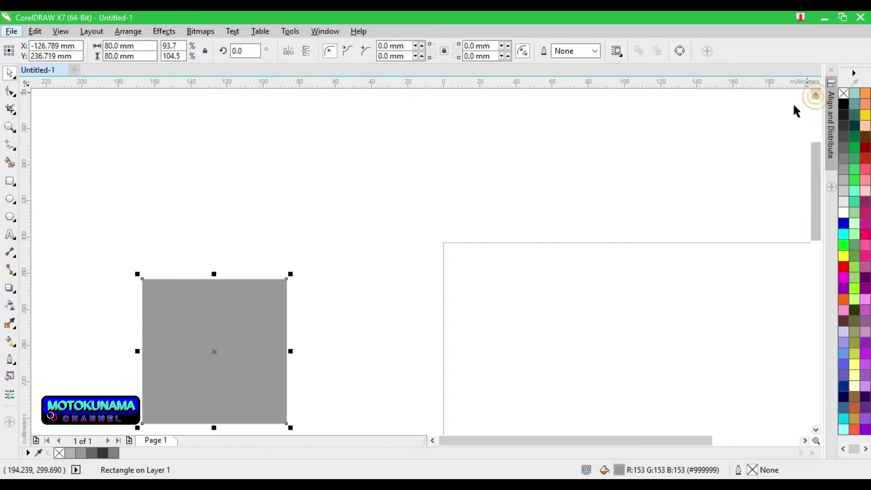
left_click(10, 235)
left_click(138, 206)
type("2,")
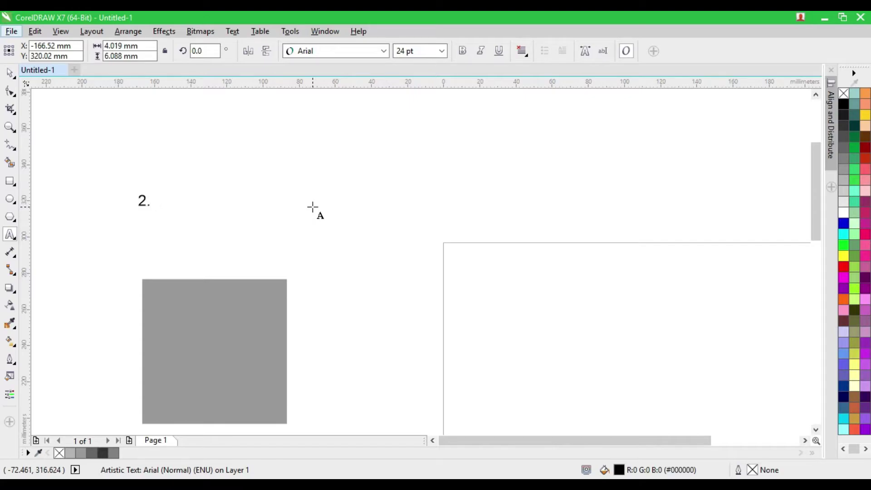
type(" dengan elli")
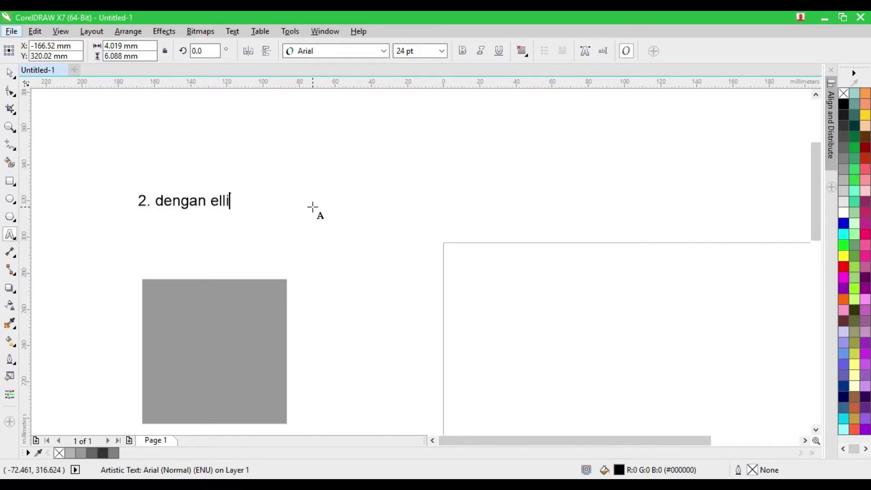
type("pse tool")
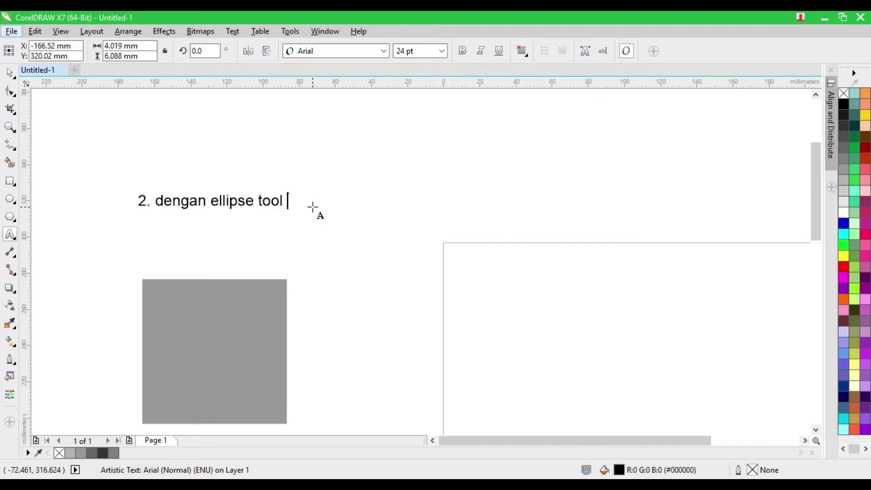
type(" (F7)")
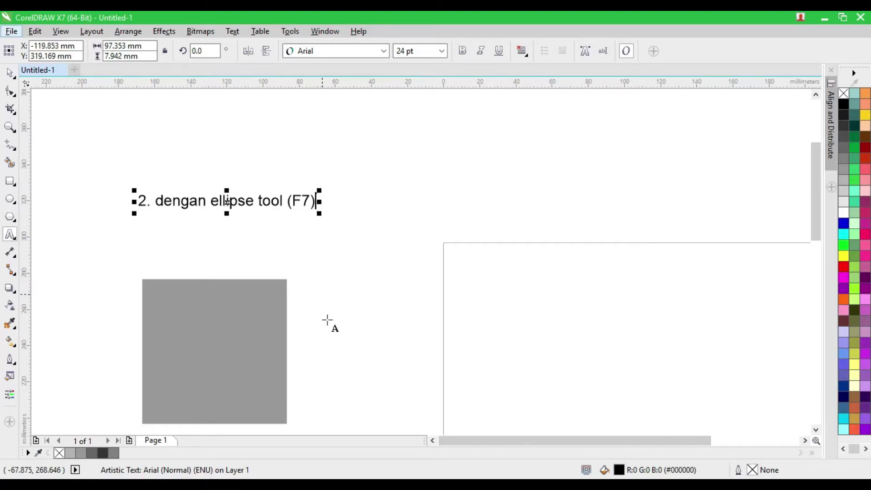
type(" b")
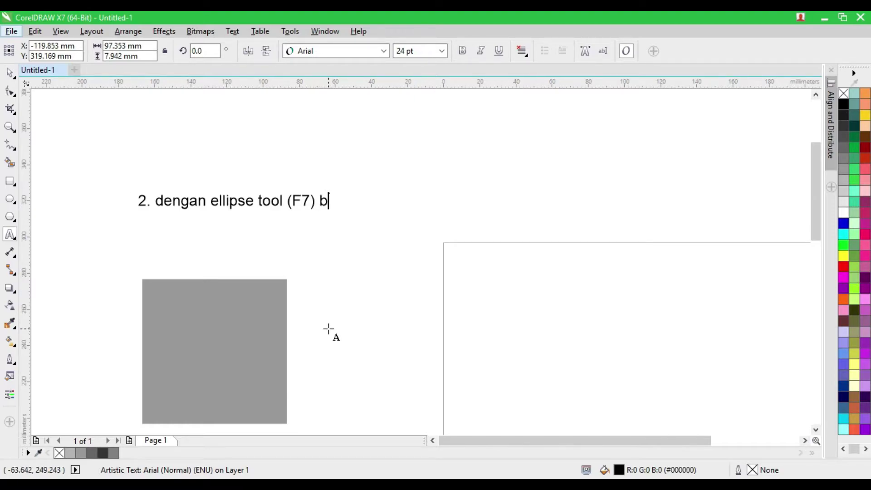
type("uat lingk")
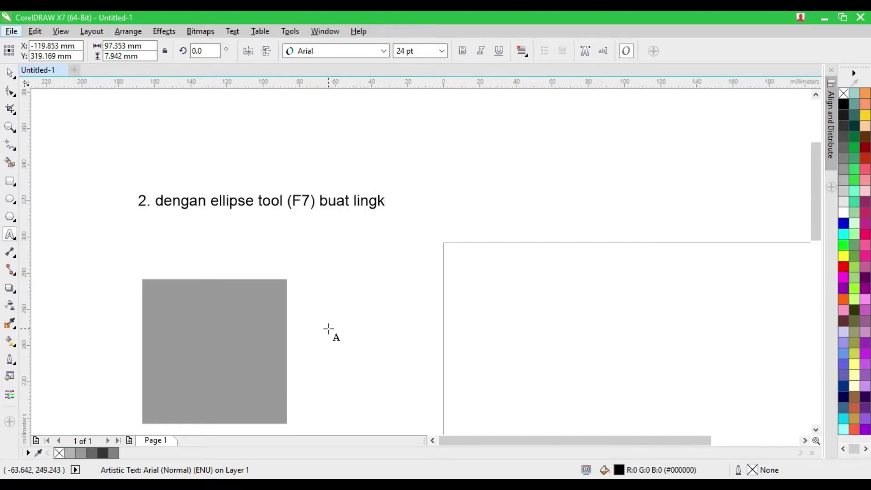
type("aran hitam")
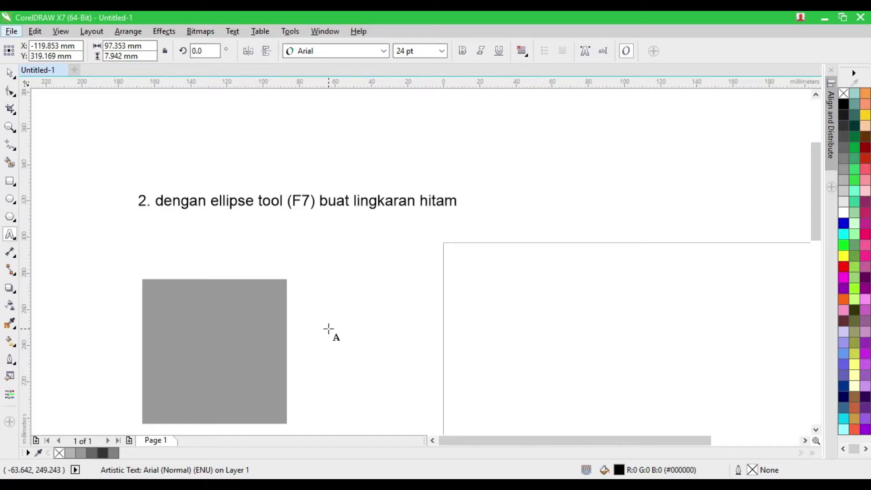
type("diame")
Extend the note above the square with "buat lingkaran hitam diameter 45 mm"
key("BackSpace")
key("BackSpace")
key("BackSpace")
key("BackSpace")
key("BackSpace")
type("diameter")
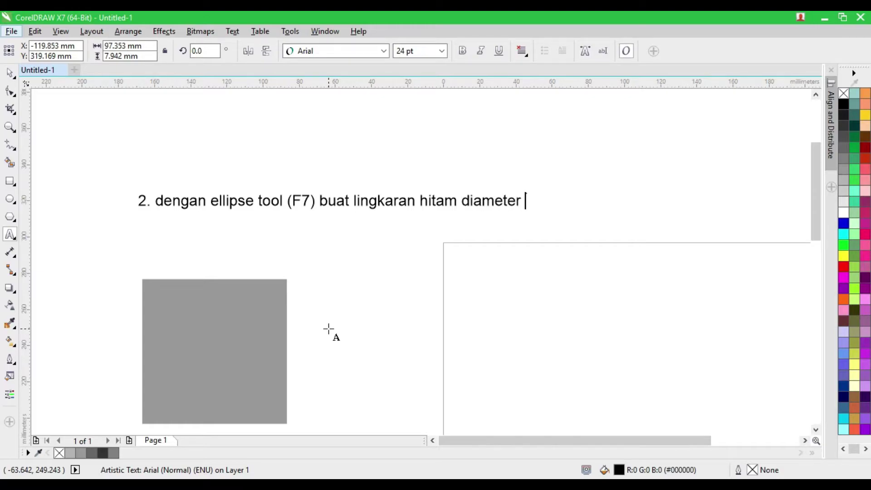
type(" 45 mm")
Draw a circle inside the grey square with the Ellipse tool and set its width and height to 45 mm
left_click(816, 430)
left_click(816, 430)
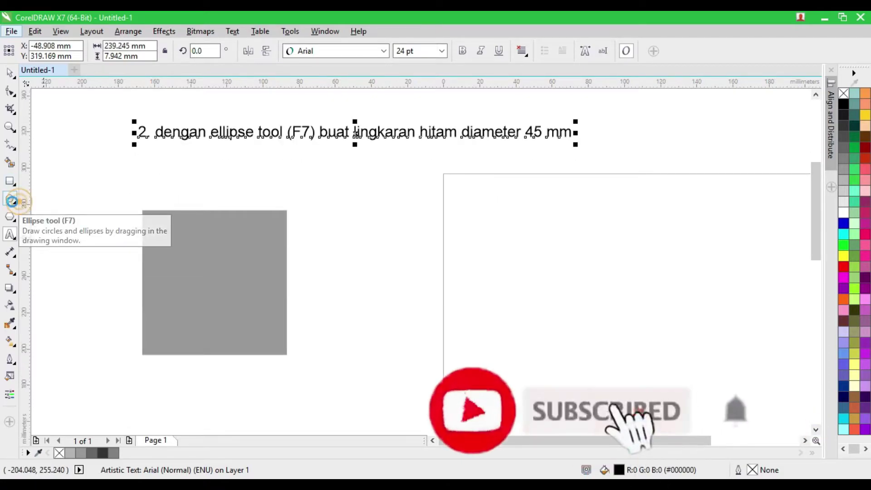
left_click(10, 198)
mouse_move(172, 240)
left_mouse_down()
mouse_move(227, 311)
mouse_move(253, 322)
left_mouse_up()
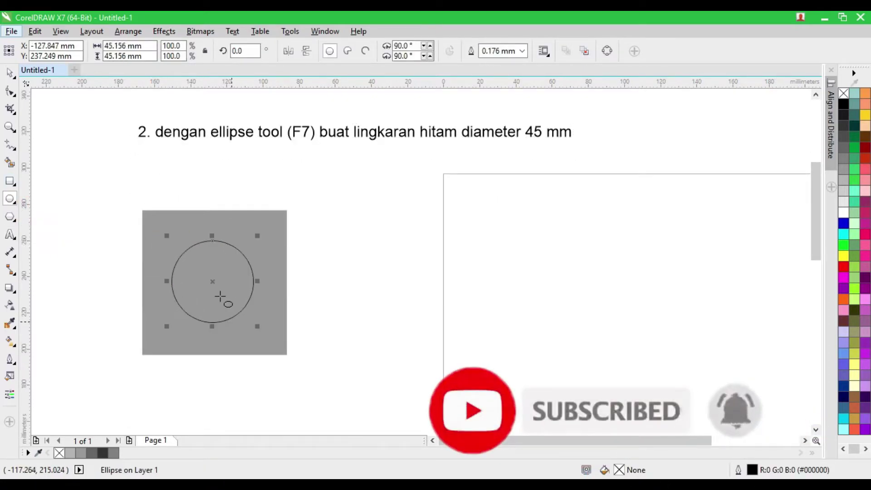
double_click(117, 46)
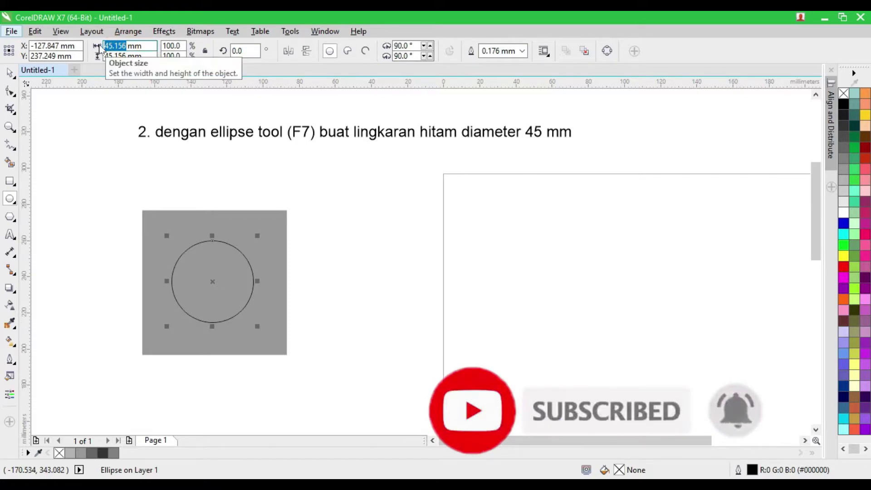
type("45")
key("Tab")
type("45")
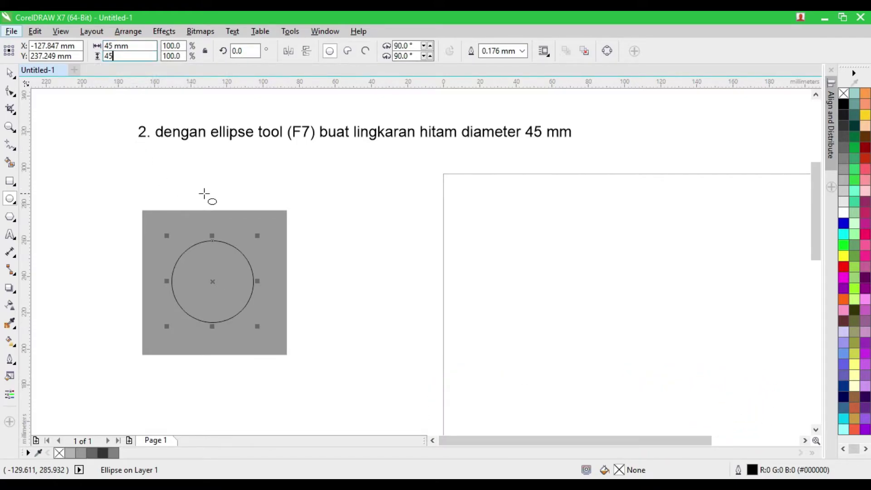
key("Return")
Replace the note above the square with "3. buat lingkaran pipih ukuran 45mm x 5 mm"
key("F8")
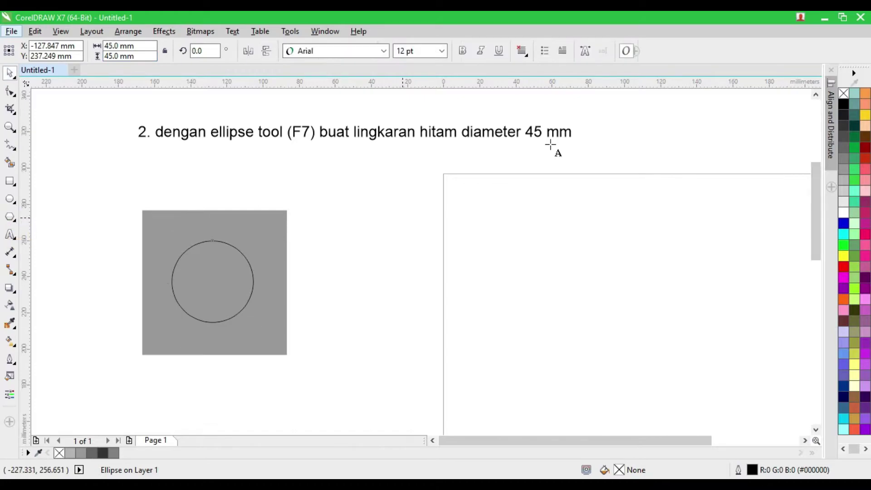
left_click(555, 133)
left_click_drag(570, 133, 122, 146)
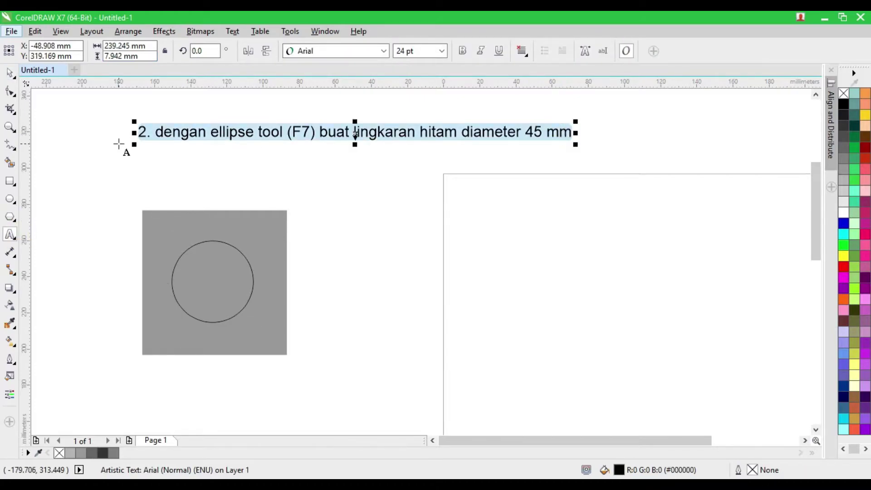
key("BackSpace")
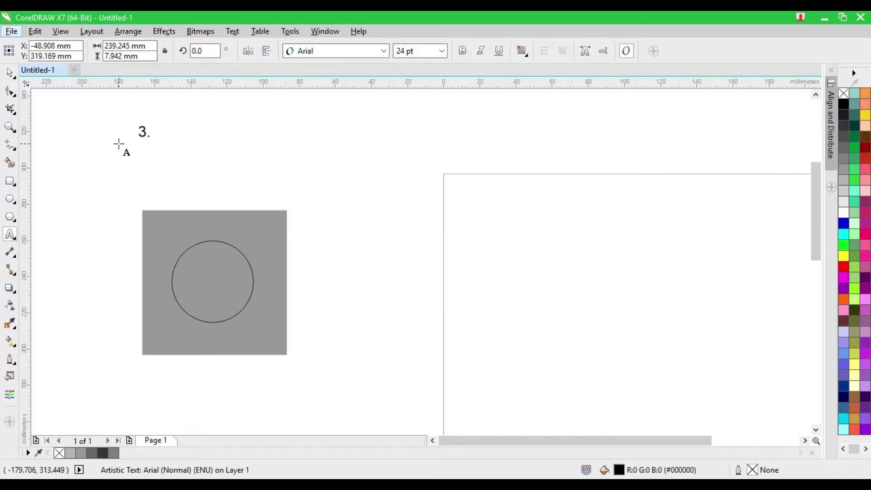
type("3. buat lingkaran")
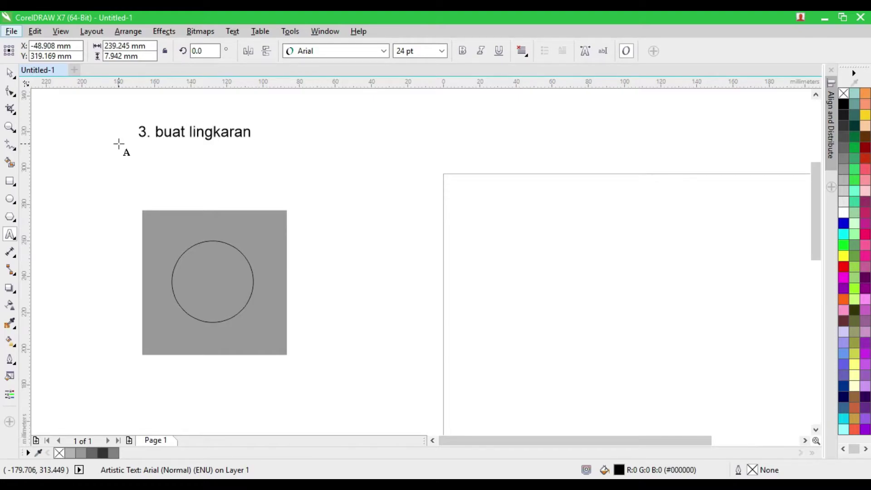
type(" pipih uk")
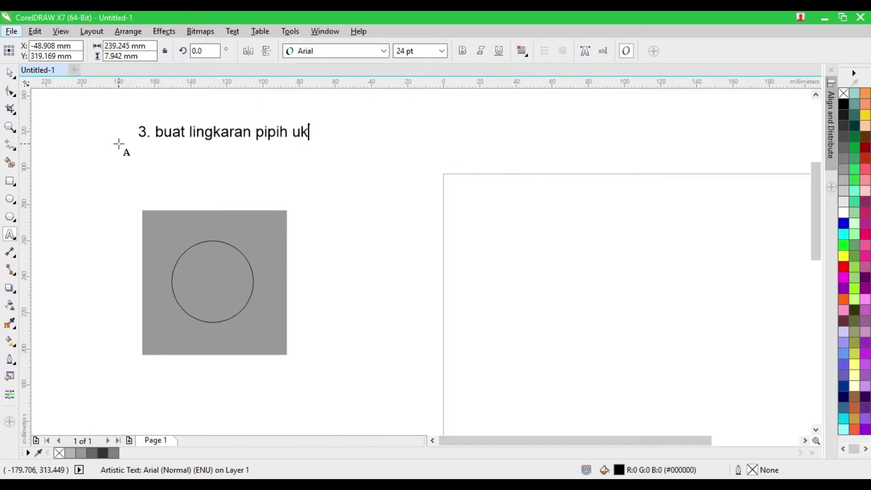
type("uran 45mm x 5 mm")
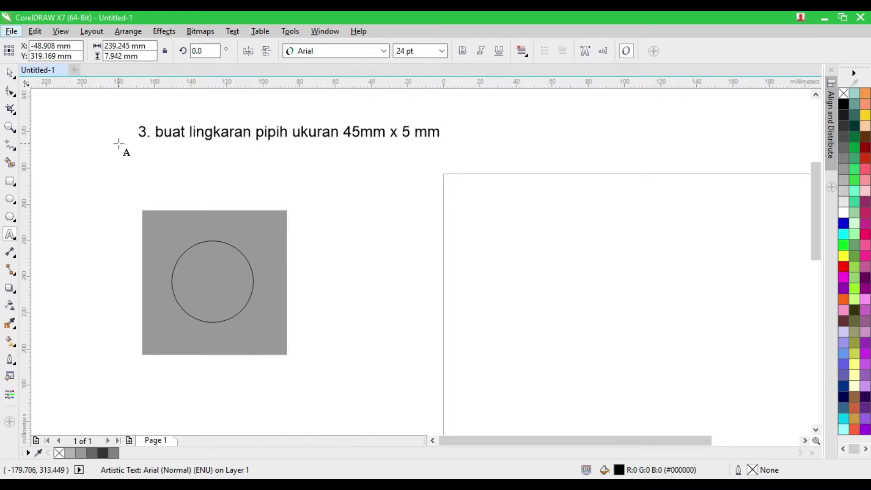
Continue the note above the square on a new line with "sebagai bayangan di lantai."
key("Return")
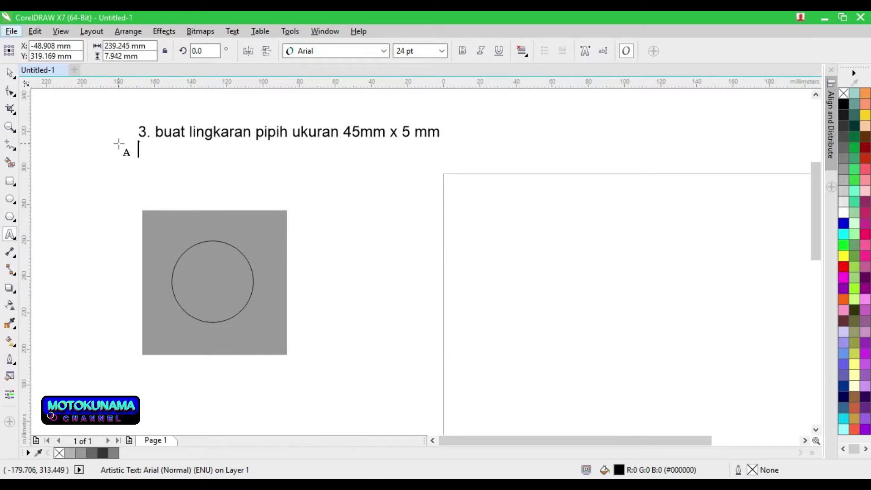
type("sebagai")
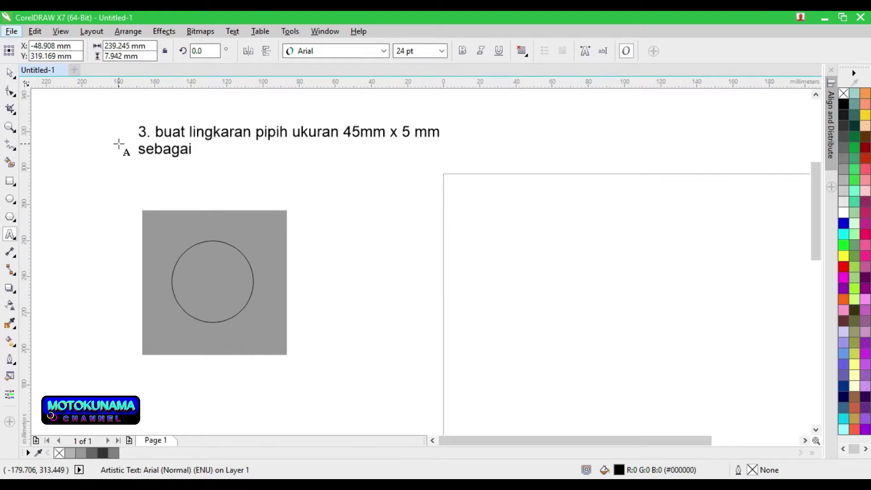
type(" bayangan")
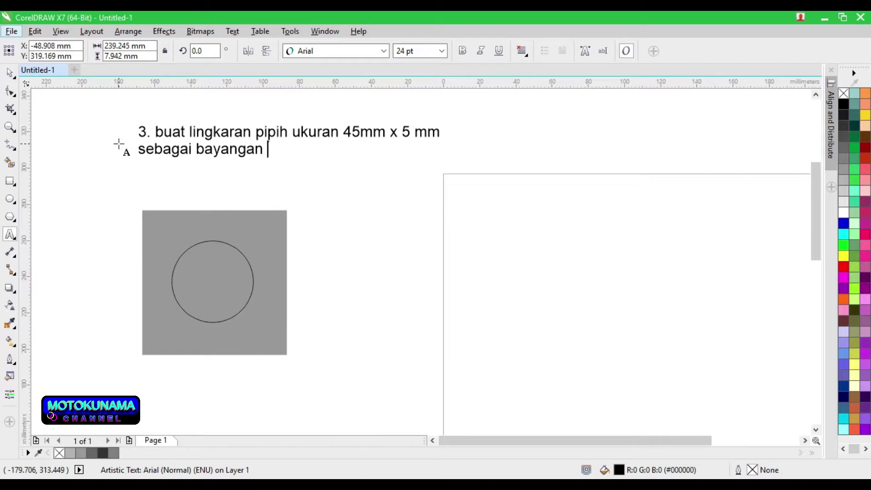
type(" di lanta")
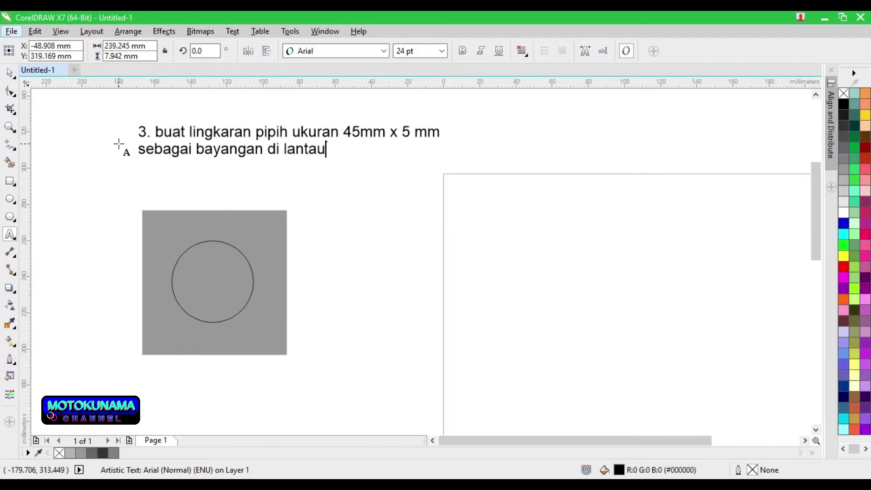
type("i.pastikan")
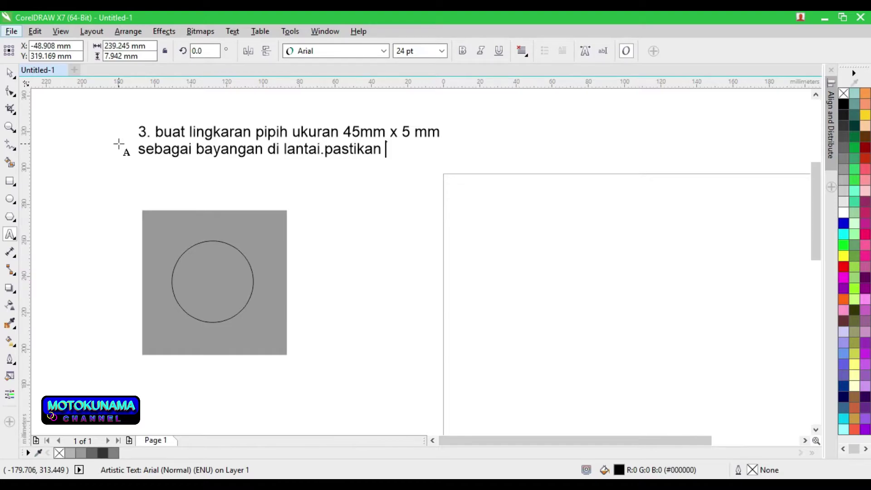
type(" semua objek ")
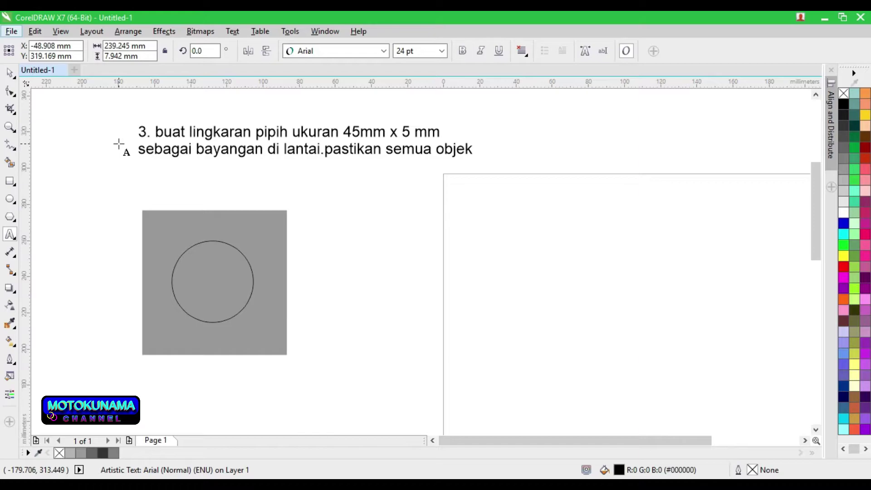
type("tidak ad")
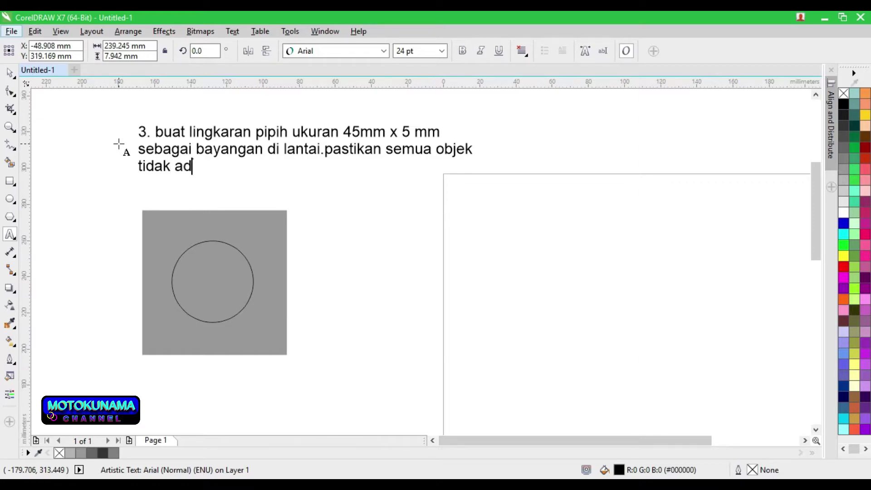
type("a Qutline.")
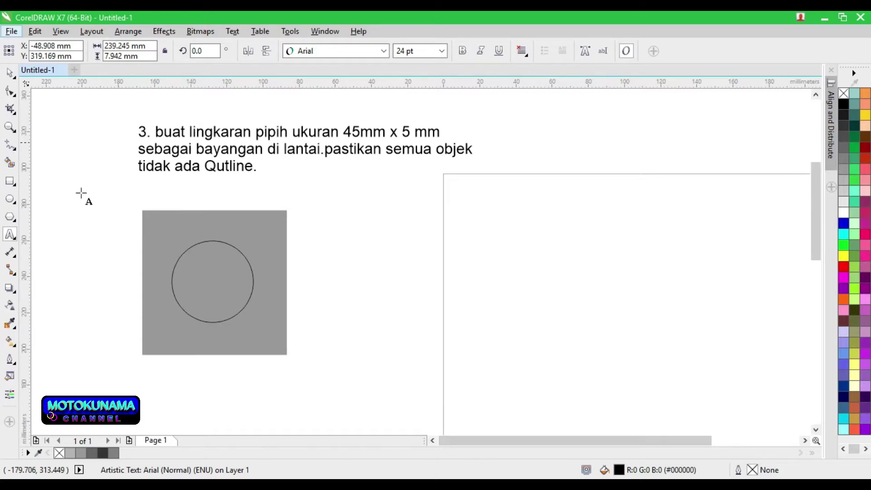
Fill the 45 mm circle inside the grey square with black
left_click(9, 73)
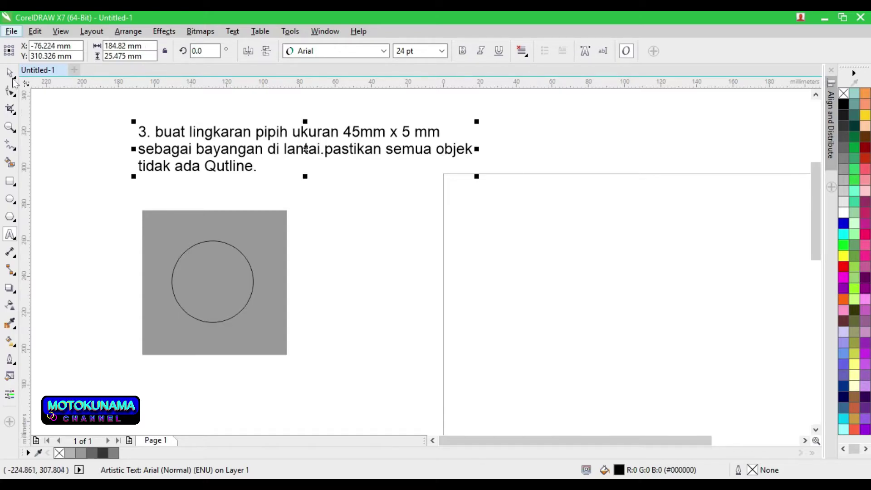
left_click(219, 287)
left_click(844, 105)
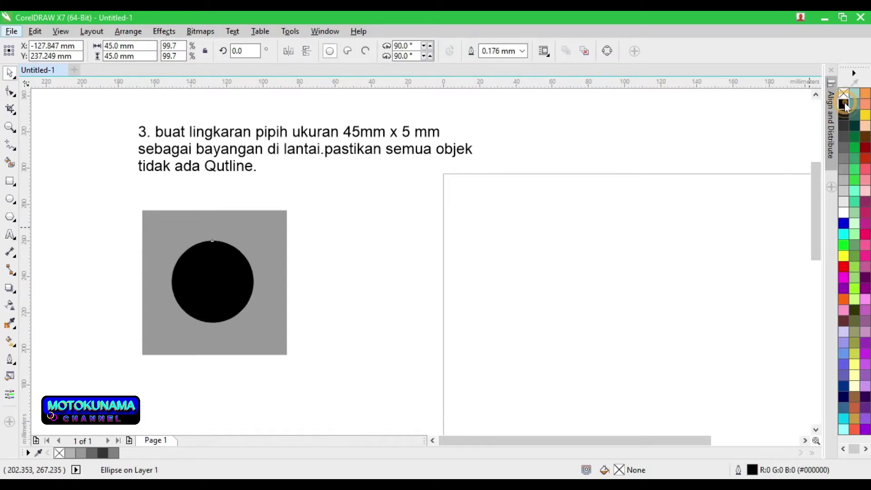
Draw an ellipse below the black circle and set its size to 45 mm wide by 5 mm high
left_click(9, 199)
left_click_drag(171, 325, 263, 347)
left_click_drag(125, 46, 93, 50)
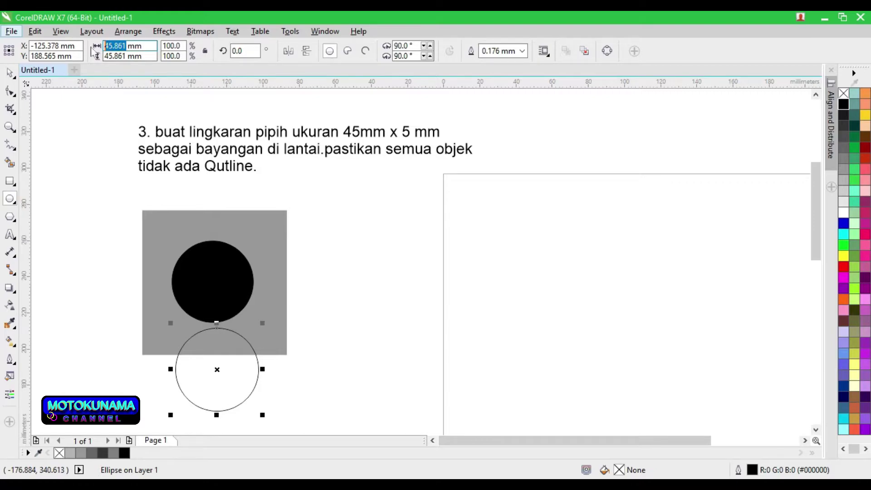
type("45")
key("Tab")
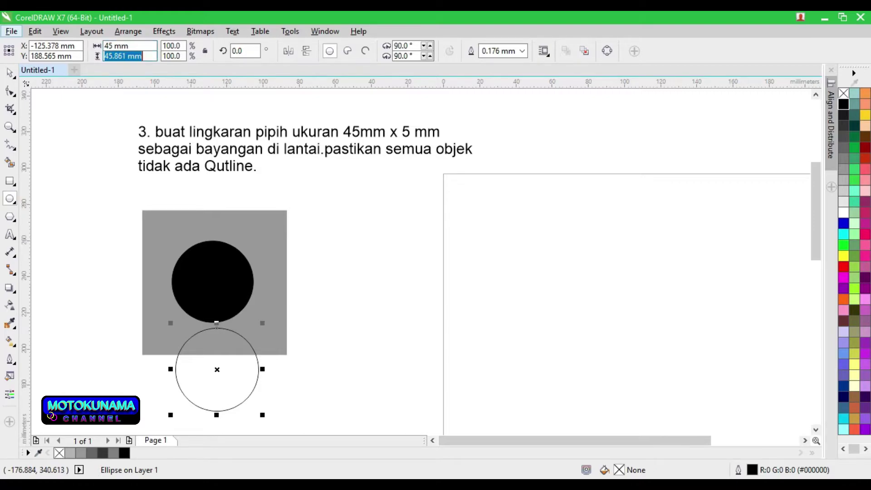
type("5")
key("Return")
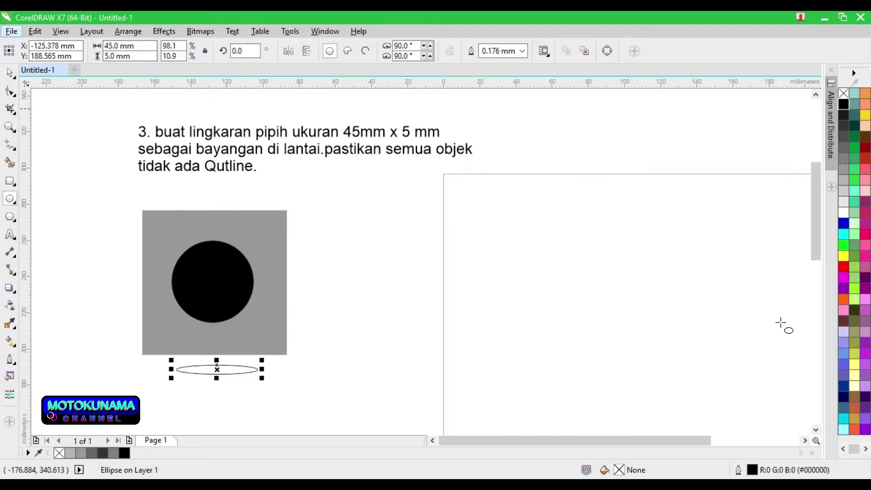
Fill the flat ellipse with black and move it into the grey square, just beneath the circle
left_click(843, 104)
key("space")
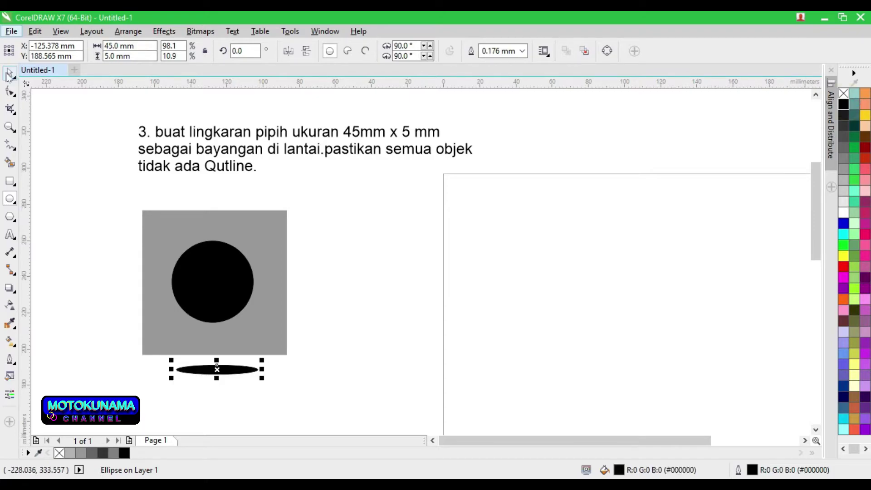
scroll(212, 382, "up", 2)
left_click_drag(220, 354, 216, 278)
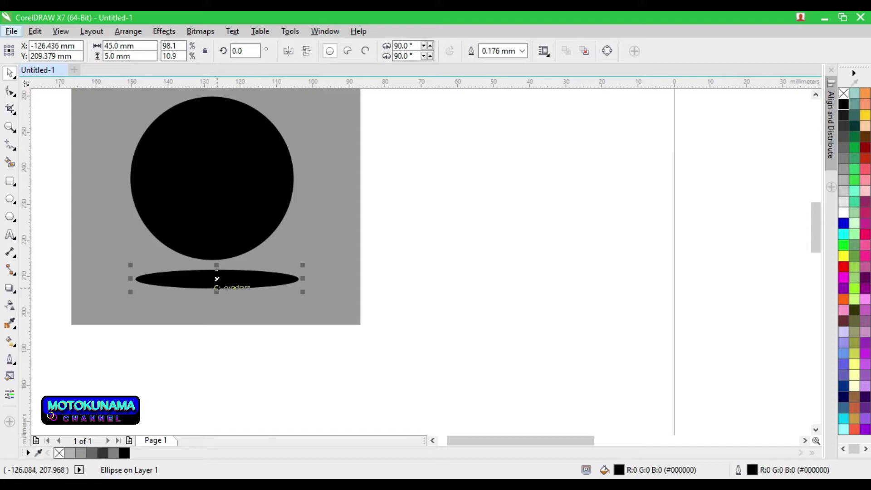
Select the square, circle and flat ellipse together and remove their outlines
scroll(217, 278, "down", 2)
left_click(115, 148)
left_click_drag(112, 141, 321, 344)
right_click(842, 94)
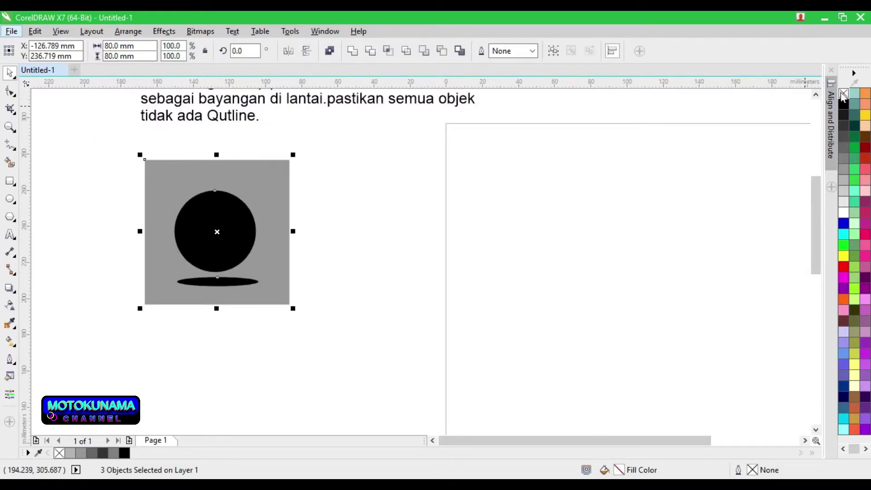
Replace the note above the square with "4.aktifkan objek lingkaran dengan"
key("F8")
scroll(167, 187, "up", 3)
left_click(140, 184)
type("4")
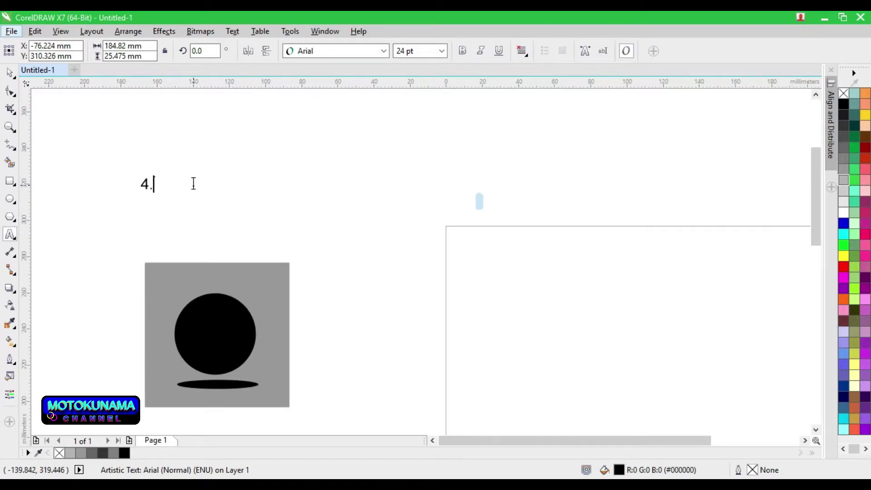
type(".aktifkan objek lingkara")
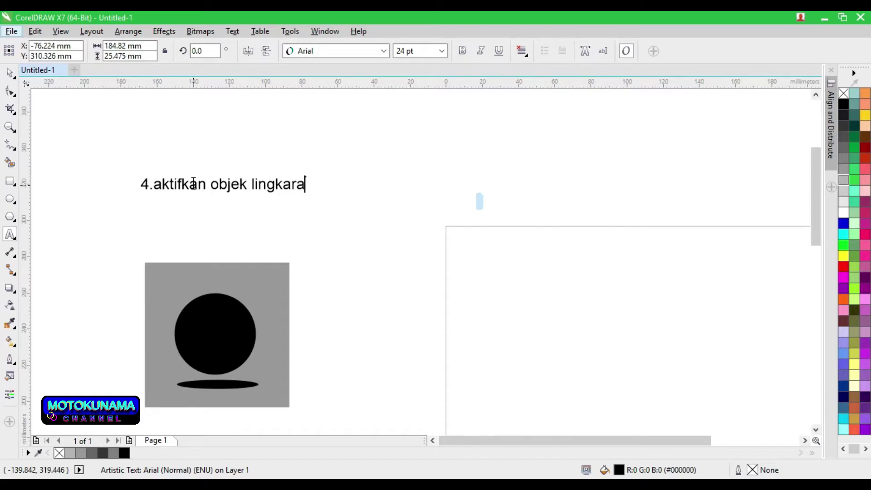
type("n dengan")
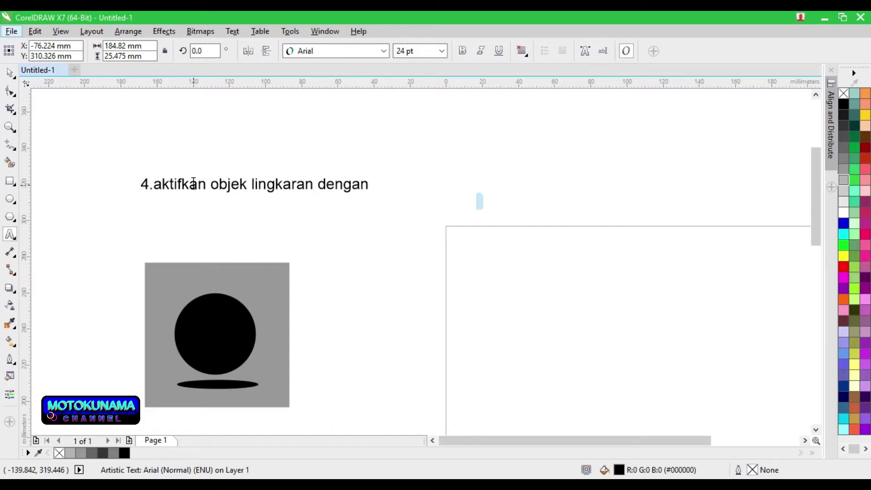
type(" INTERACTIV")
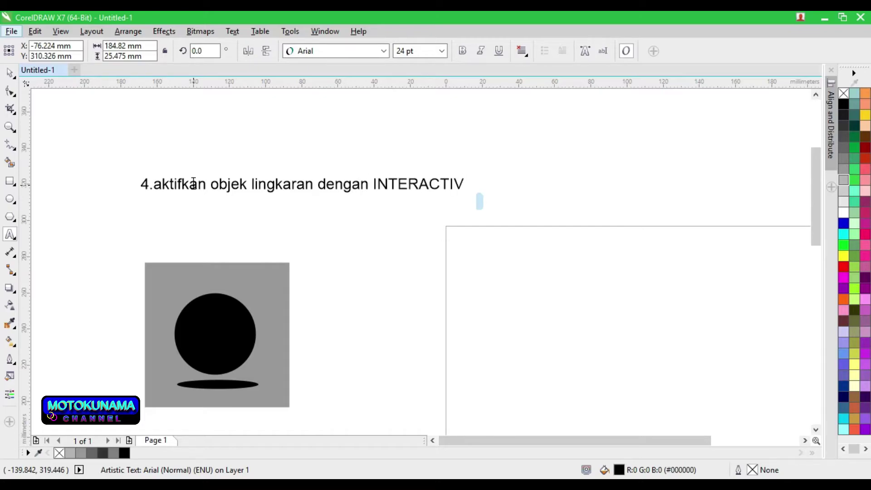
type("E FILL")
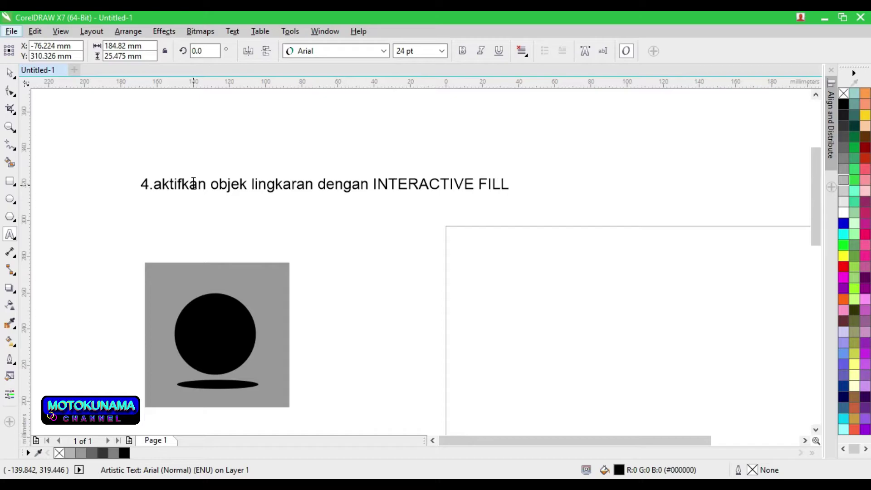
type(" TOOL (")
type("G)")
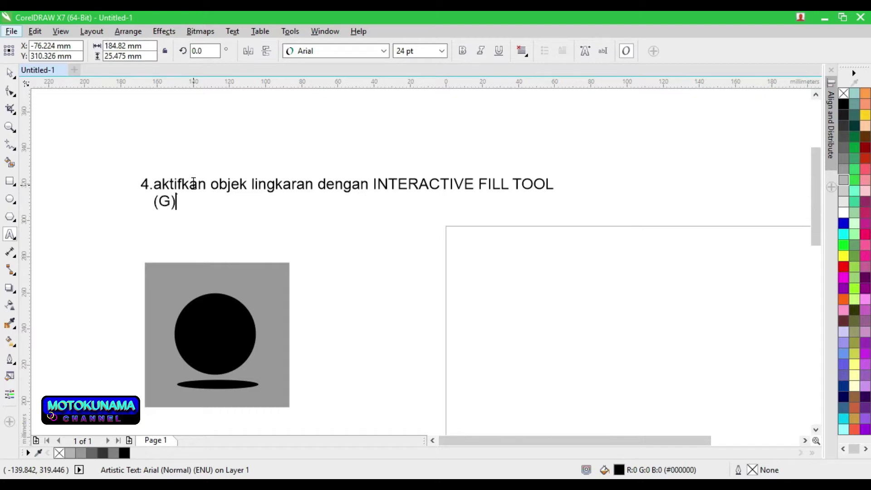
type(" drag ke bawah agar warna")
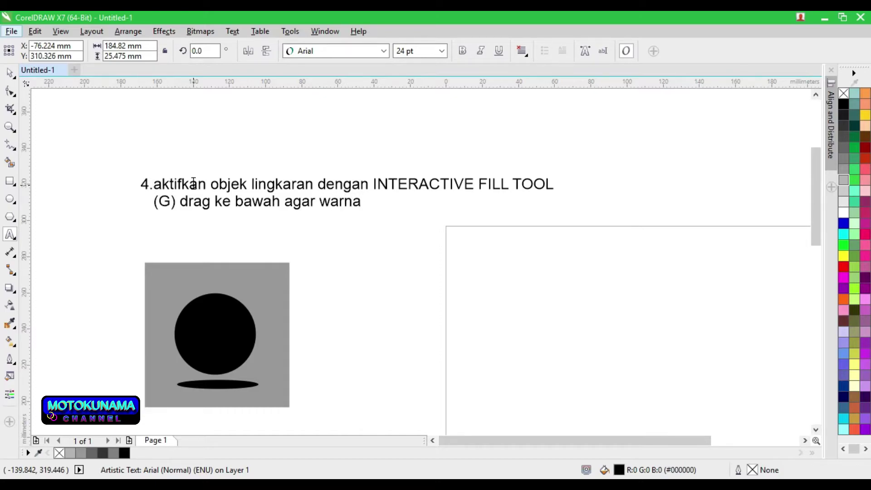
type(" menjadi")
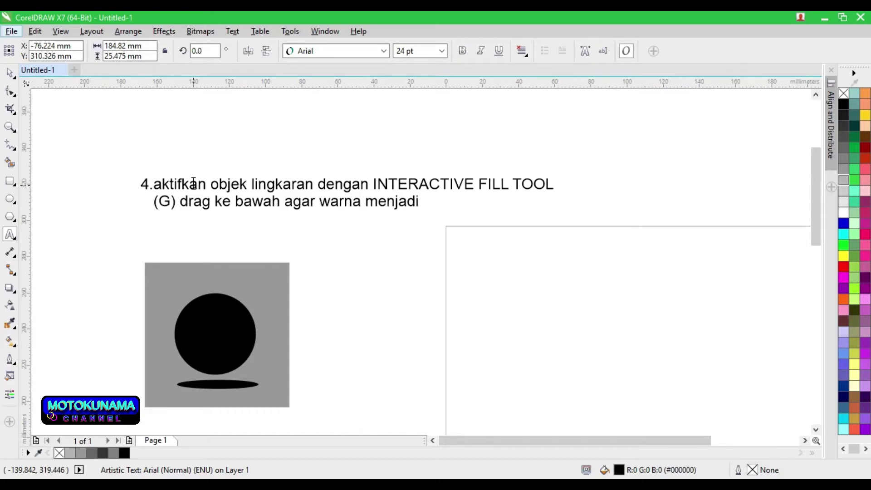
type(" gradasi")
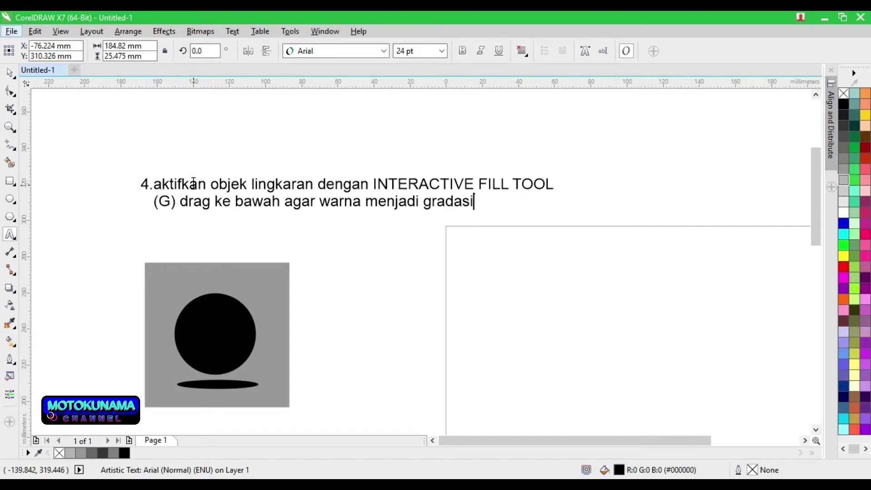
type(" hitam outi")
Complete the note's second line with "drag ke bawah agar warna menjadi gradasi hitam putih"
key("BackSpace")
key("BackSpace")
key("BackSpace")
type("putih")
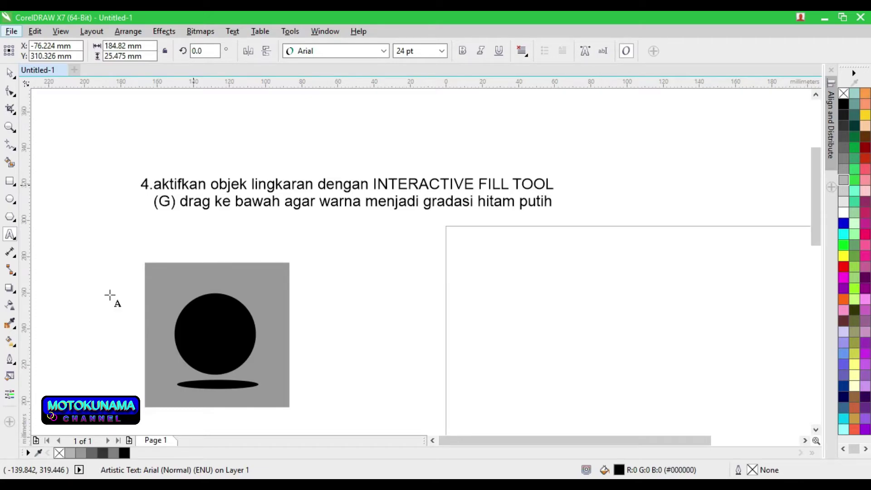
key("Escape")
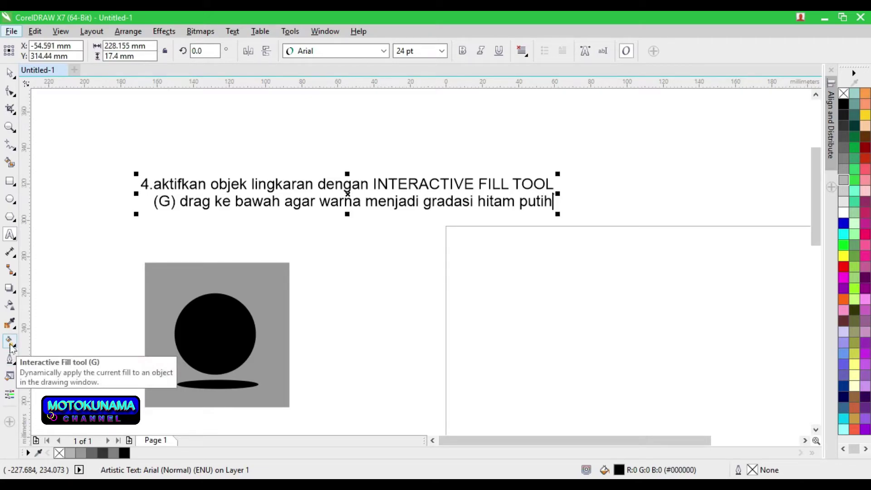
Apply an elliptical fountain fill to the black circle with the Interactive Fill tool, white at the centre and black at the edge
left_click(10, 340)
scroll(187, 393, "up", 3)
scroll(195, 356, "down", 1)
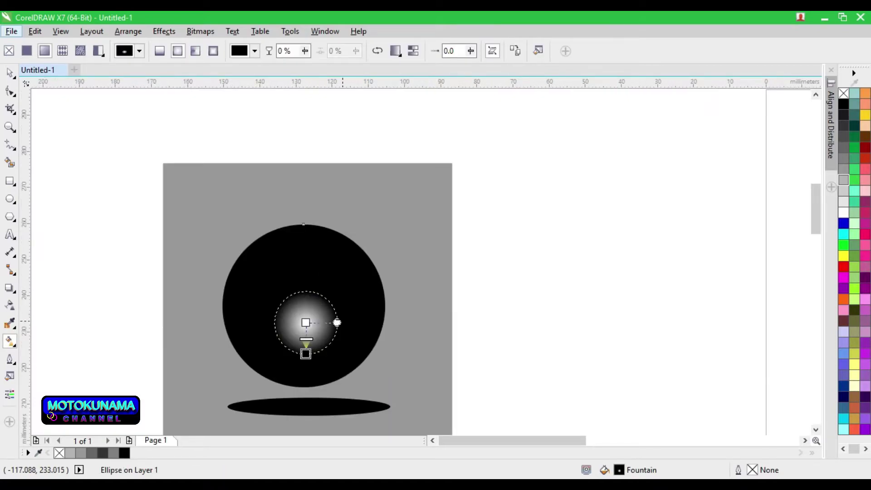
left_click_drag(339, 323, 364, 296)
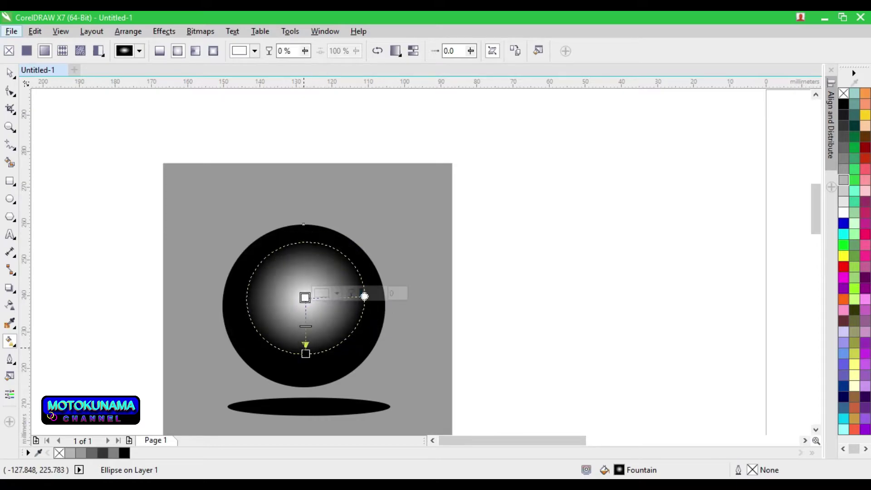
Centre the circle's elliptical gradient on the circle and enlarge it until it reaches nearly to the circle's edge
left_click_drag(305, 354, 303, 360)
left_click_drag(305, 300, 307, 307)
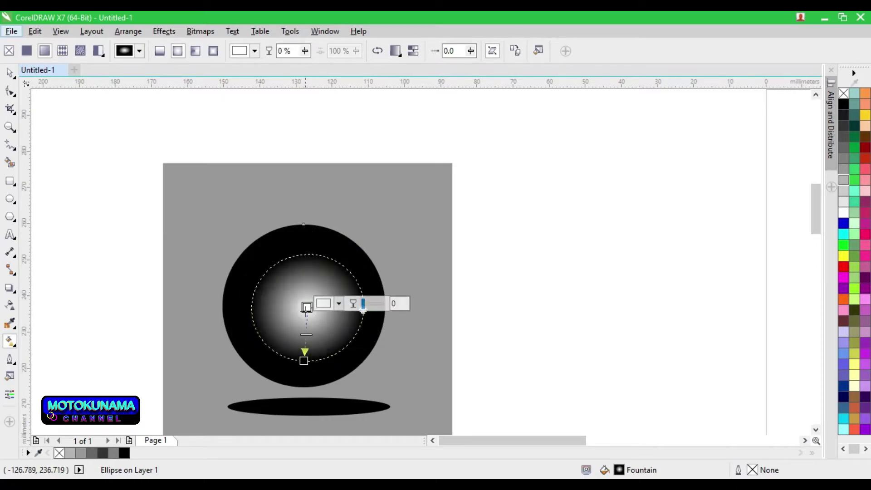
left_click_drag(303, 361, 301, 371)
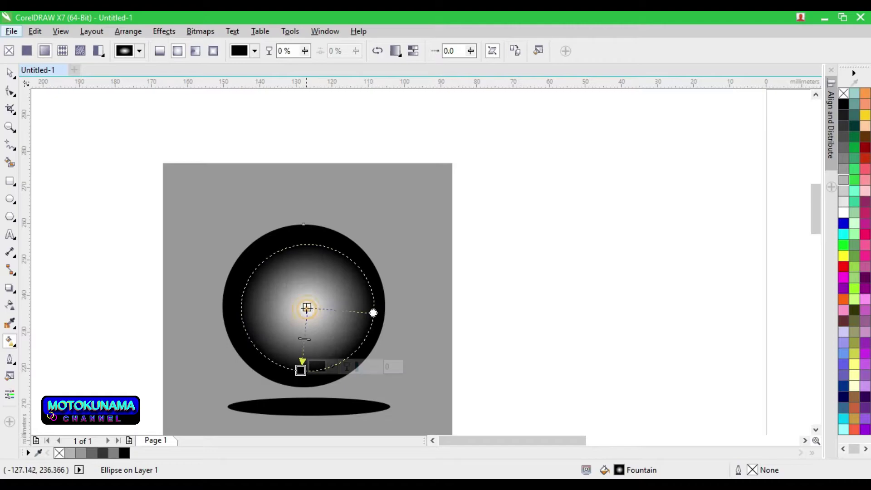
left_click_drag(307, 307, 303, 304)
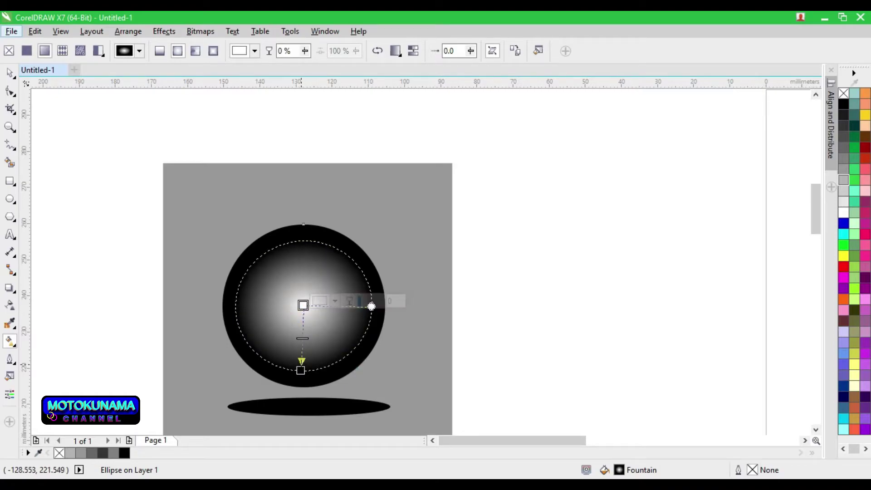
left_click_drag(300, 370, 300, 375)
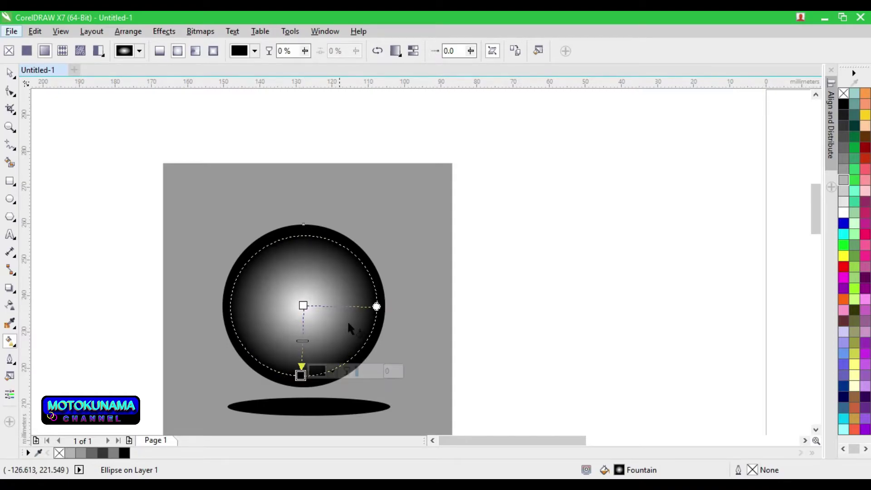
Shrink the circle's gradient to a round highlight that leaves a wider black rim around it
left_click_drag(376, 307, 366, 306)
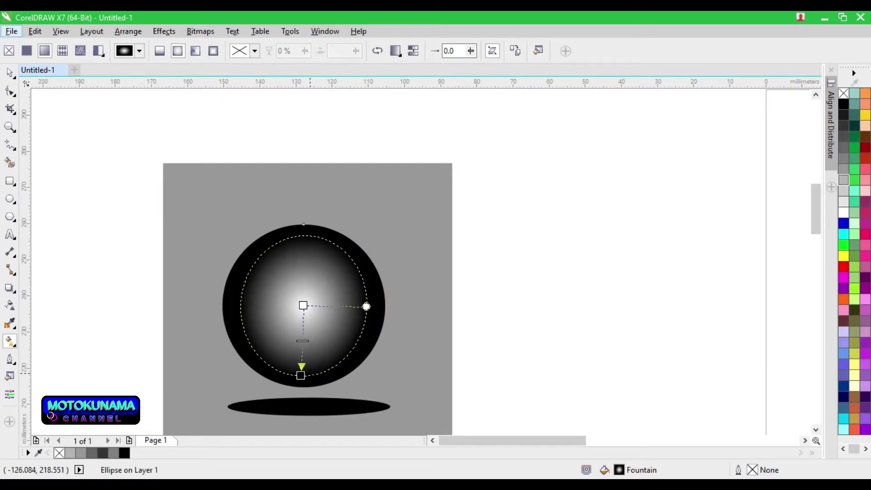
left_click_drag(300, 375, 303, 368)
left_click_drag(361, 305, 365, 305)
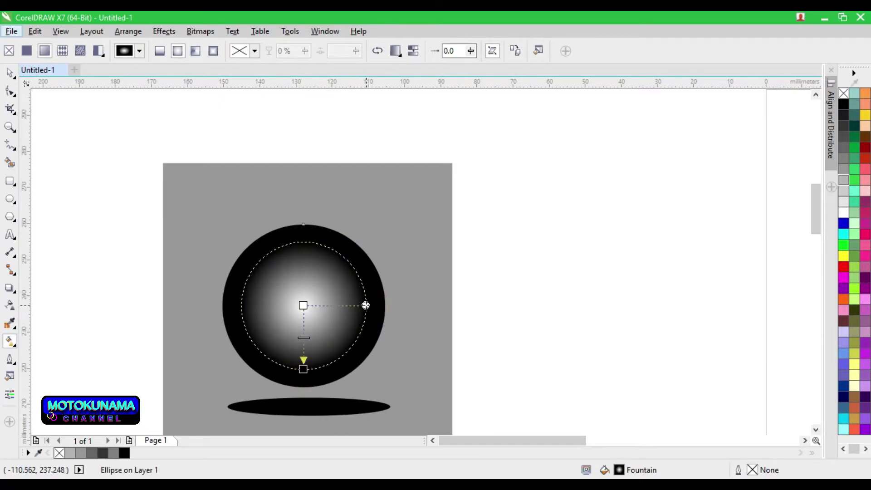
Replace the text of note 5 above the square with "6.buat lagi objek oval hitam"
left_click(10, 73)
scroll(449, 218, "down", 1)
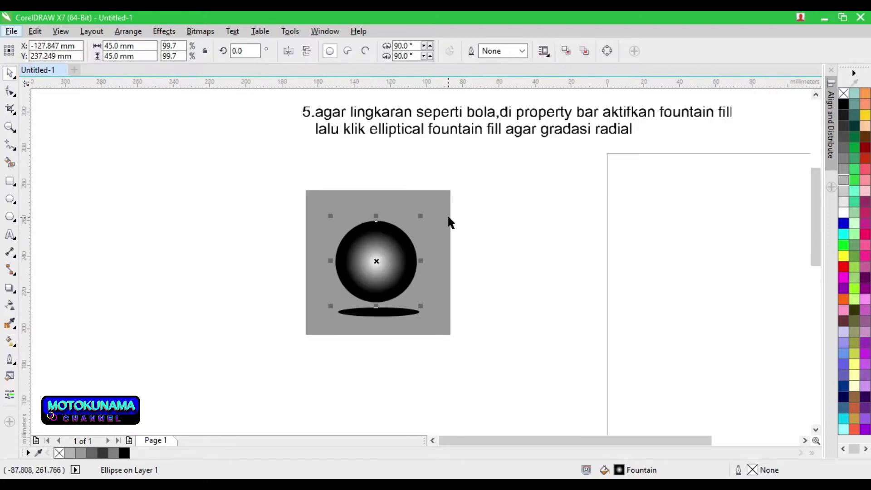
scroll(477, 216, "up", 1)
left_click(10, 235)
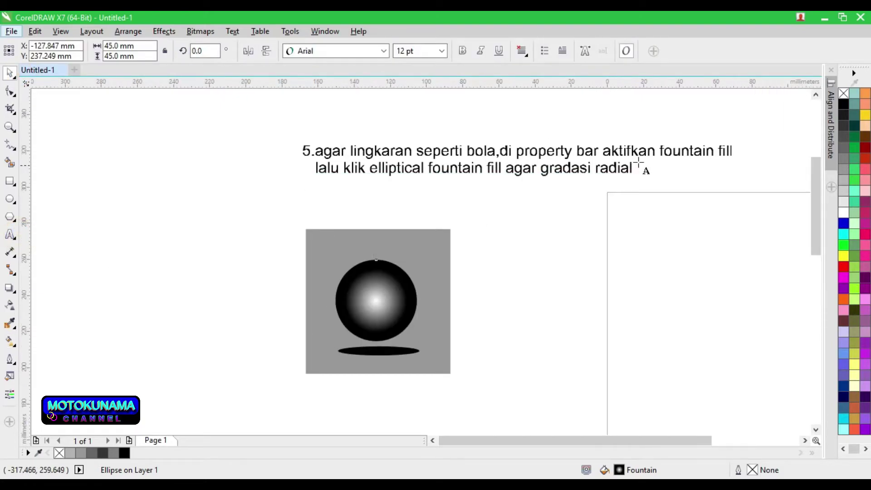
left_click(636, 168)
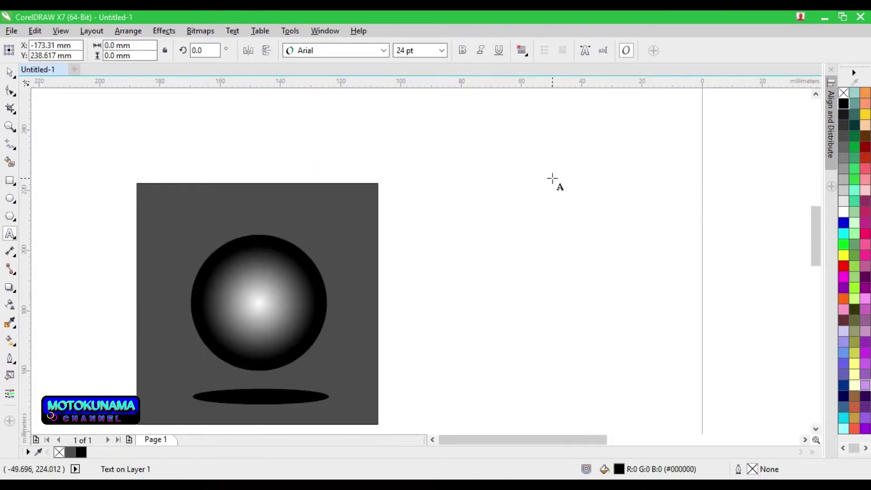
type("6.buat lahi")
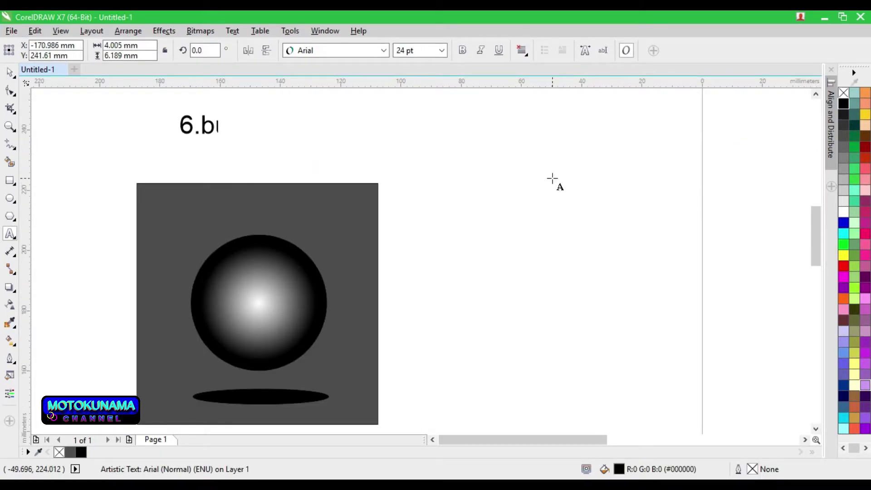
key("BackSpace")
key("BackSpace")
type("g")
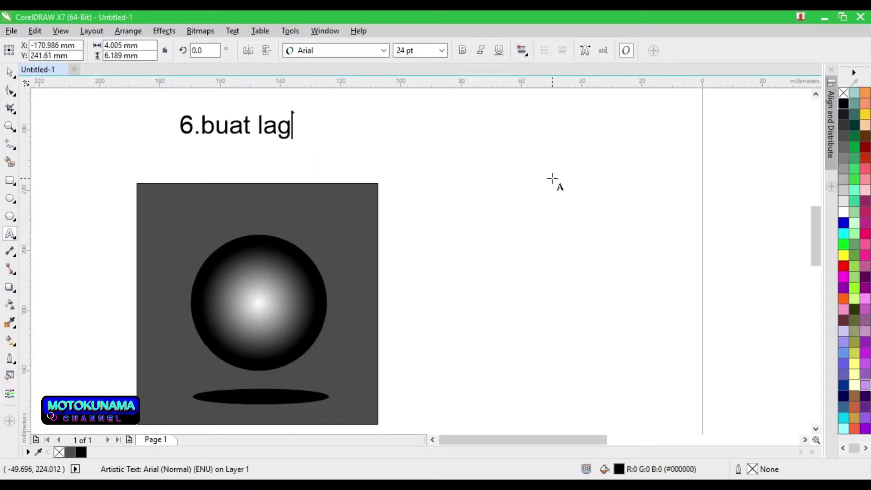
type("i objek oval hit")
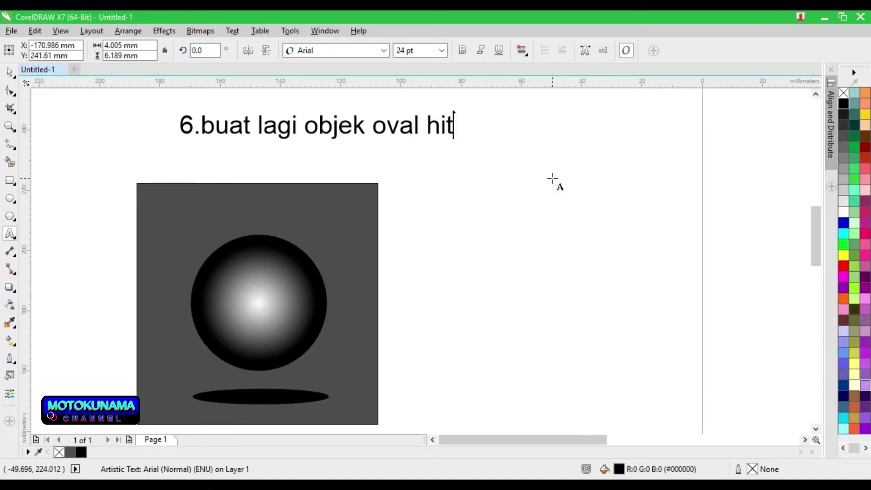
type("am dengan")
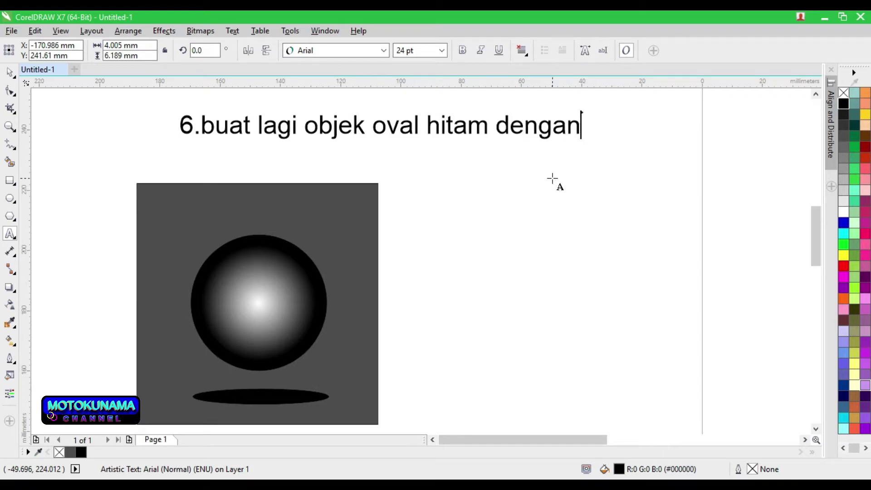
type(" ellipse tool")
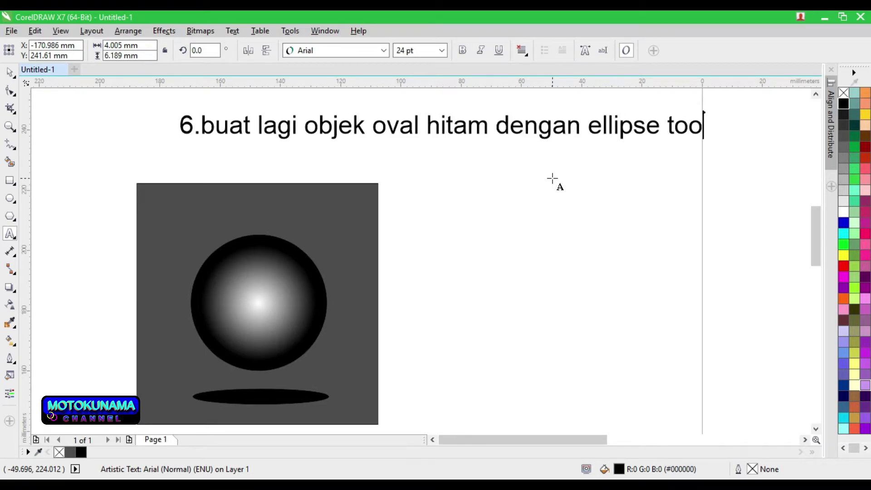
type("(F7)")
Complete the first line of note 6 with "dengan ellipse tool(F7)"
key("Escape")
Draw an ellipse about 75 mm wide and 48 mm high over the ball's lower part and the floor shadow, and fill it black
scroll(494, 266, "down", 2)
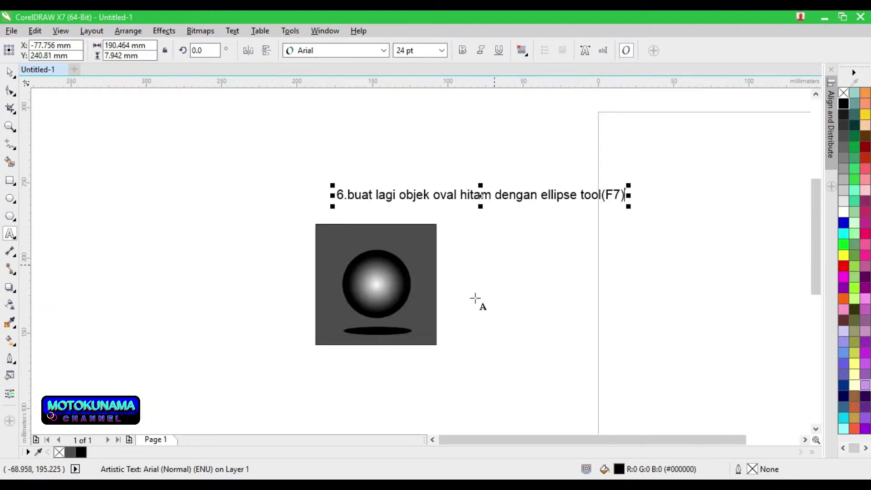
scroll(453, 323, "up", 2)
left_click(10, 198)
left_click_drag(189, 272, 417, 417)
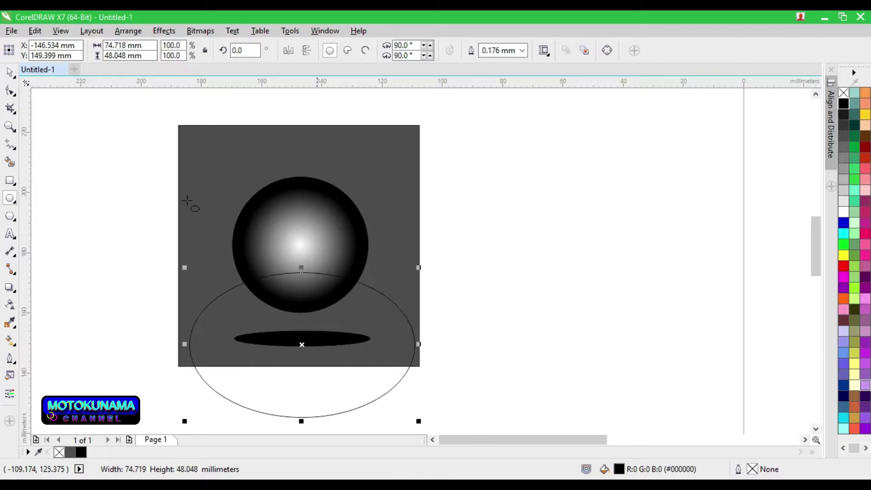
key("space")
scroll(307, 275, "up", 2)
left_click_drag(311, 317, 308, 297)
scroll(308, 296, "down", 1)
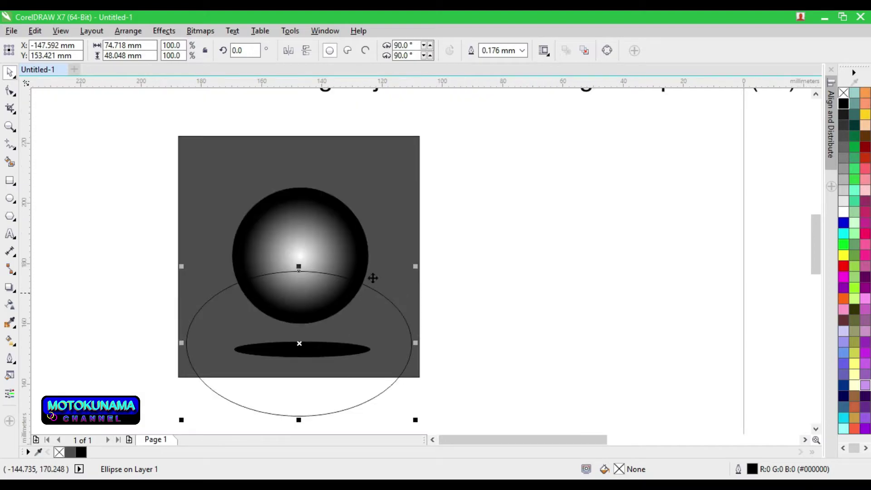
left_click(844, 104)
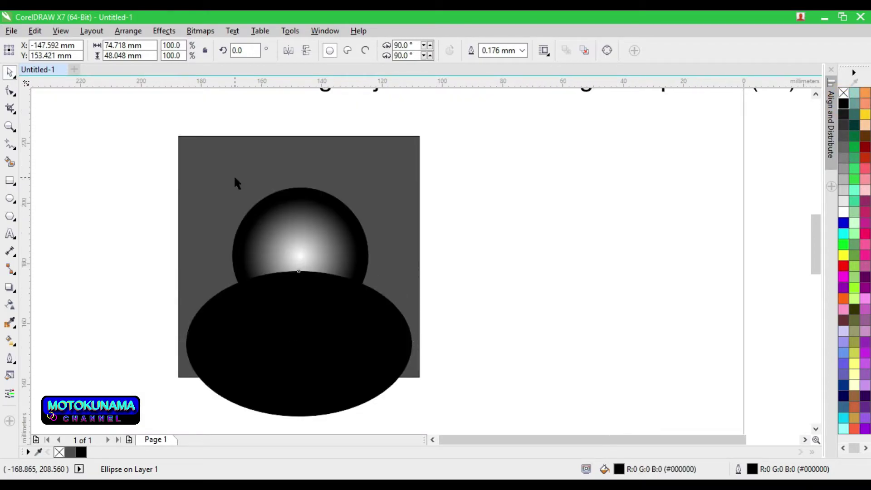
Start a second line in note 6 reading "lalu beri warna gradasai dengan"
scroll(233, 177, "down", 2)
scroll(233, 178, "up", 2)
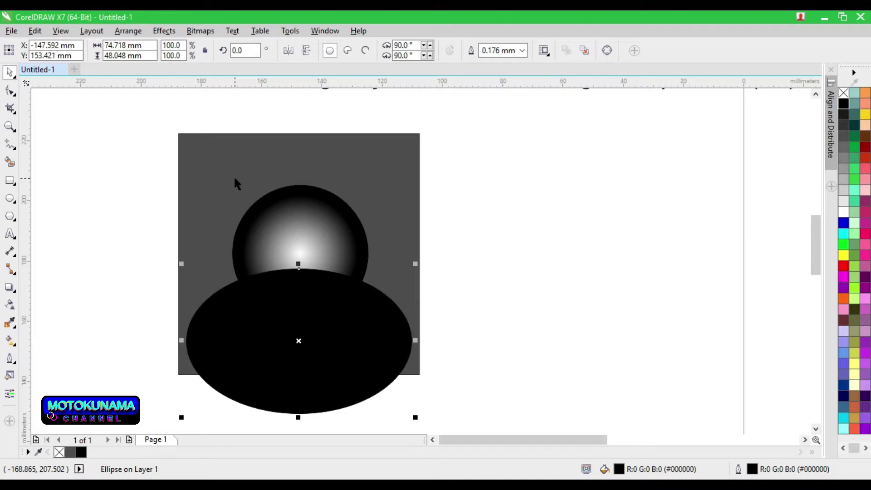
type("lalu")
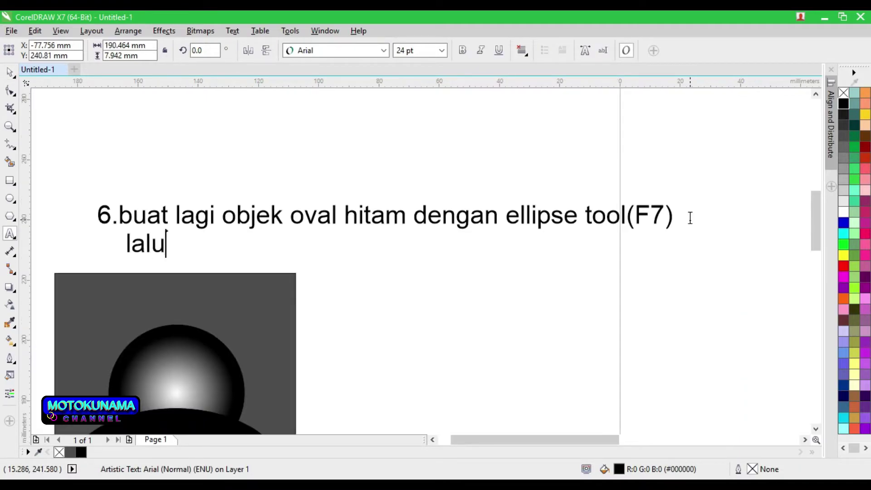
type(" beri wr")
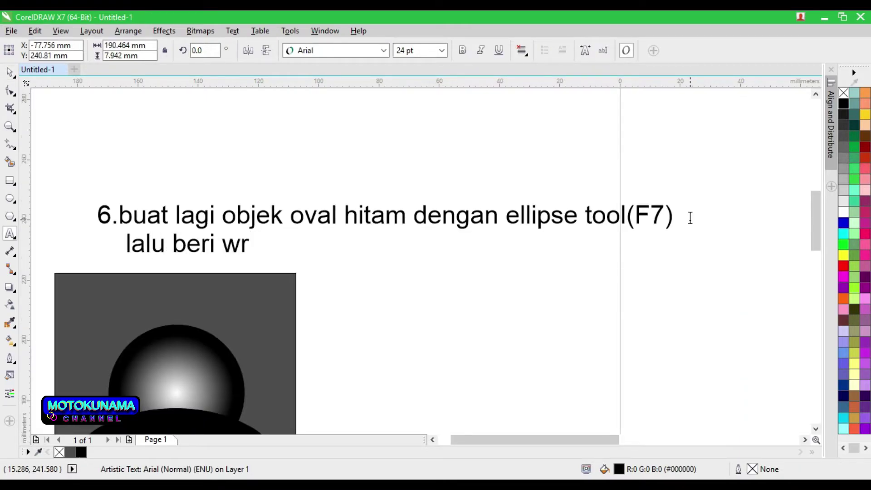
key("BackSpace")
type("arna gradasai")
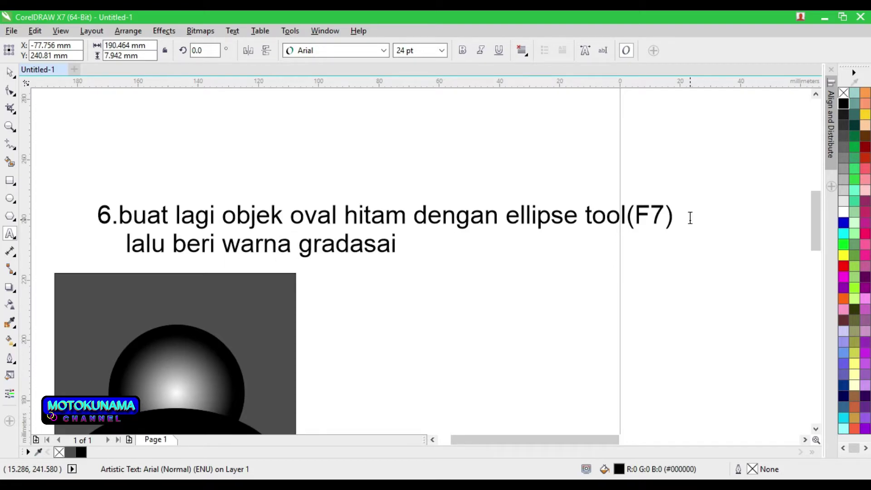
type(" debf")
key("BackSpace")
key("BackSpace")
type("ngan")
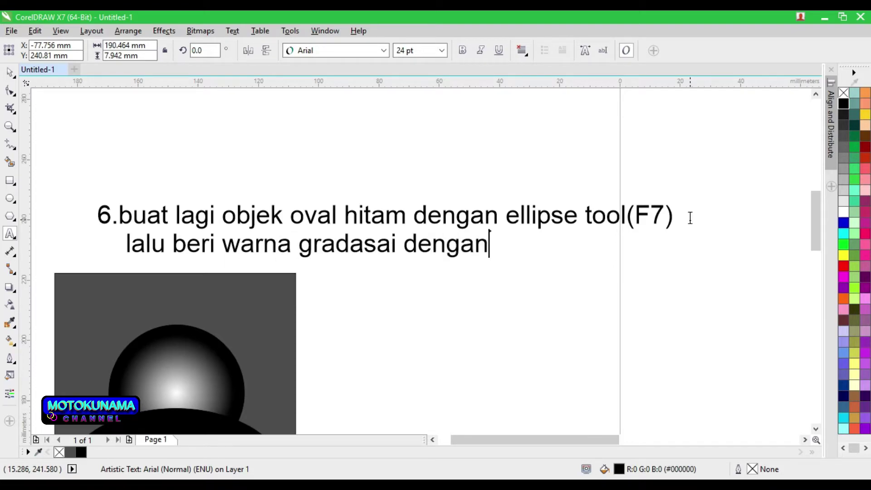
type(" interacti")
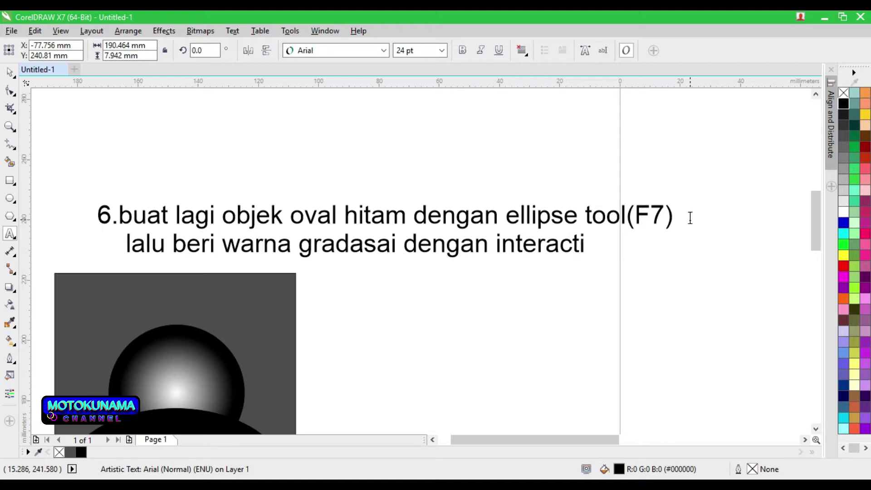
type("ve fill")
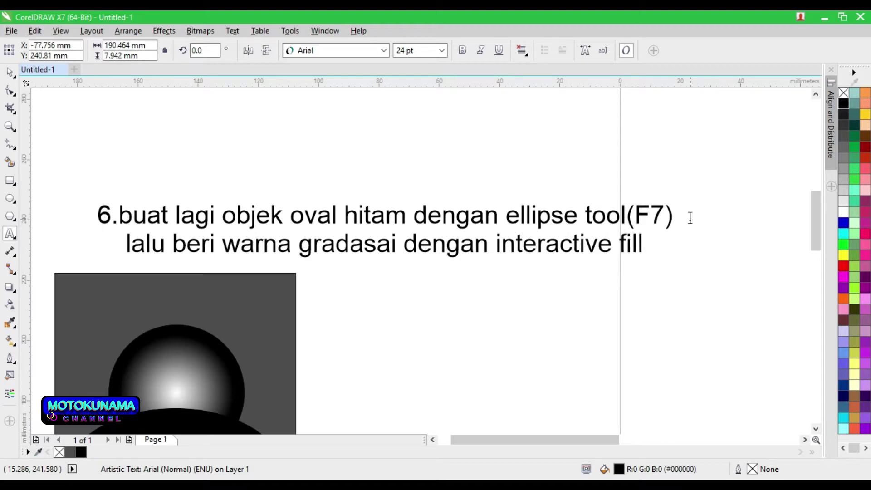
type(" tool (G")
Add two further lines to note 6, "agar gradasi melingkar klik elliptical" and "fountain fill", indented beside the square
left_click_drag(441, 303, 448, 306)
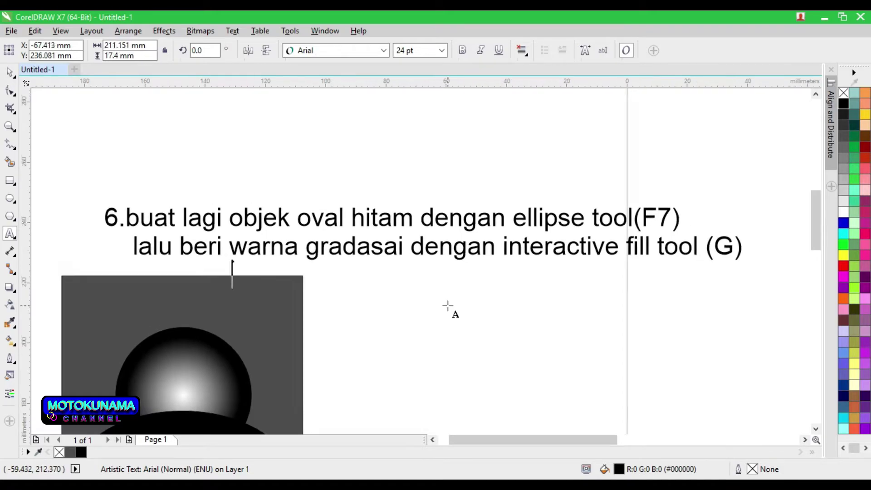
type("agar grada")
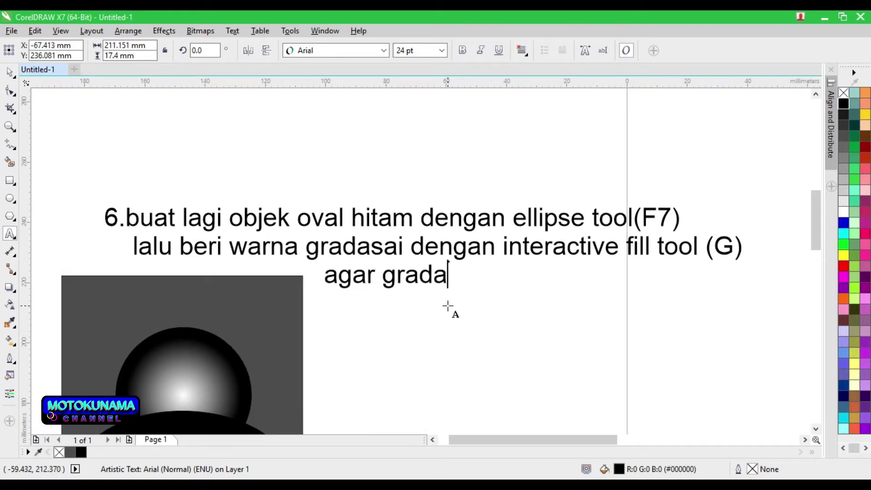
type("si meli")
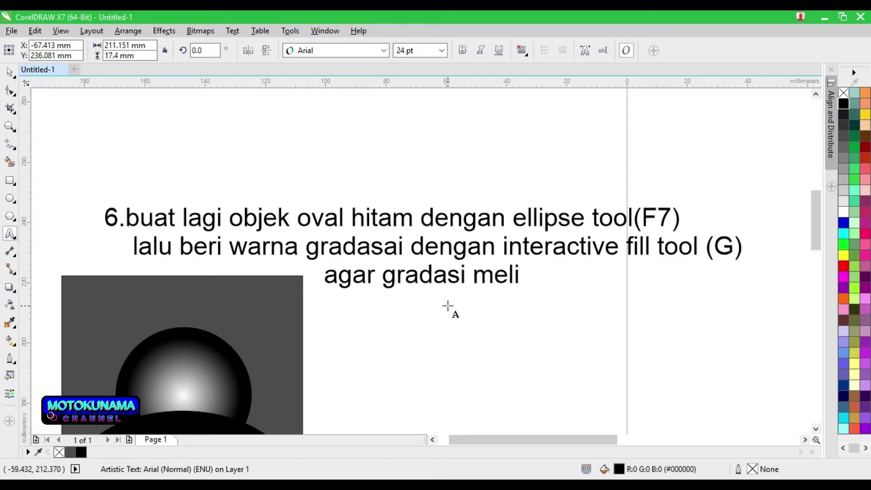
type("ngkar kli")
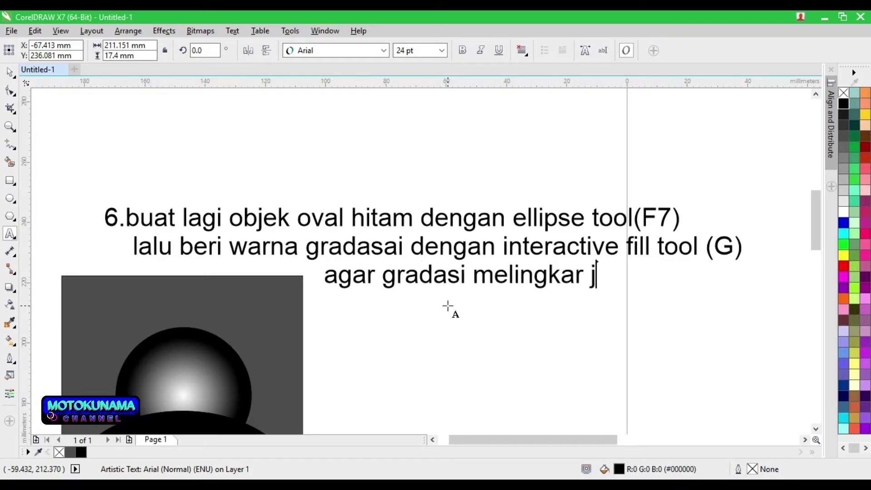
type("k ell")
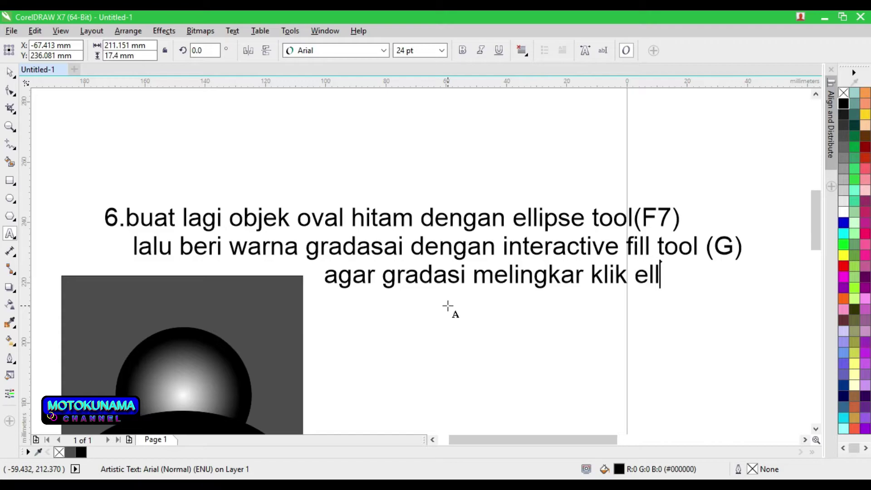
type("iptical ")
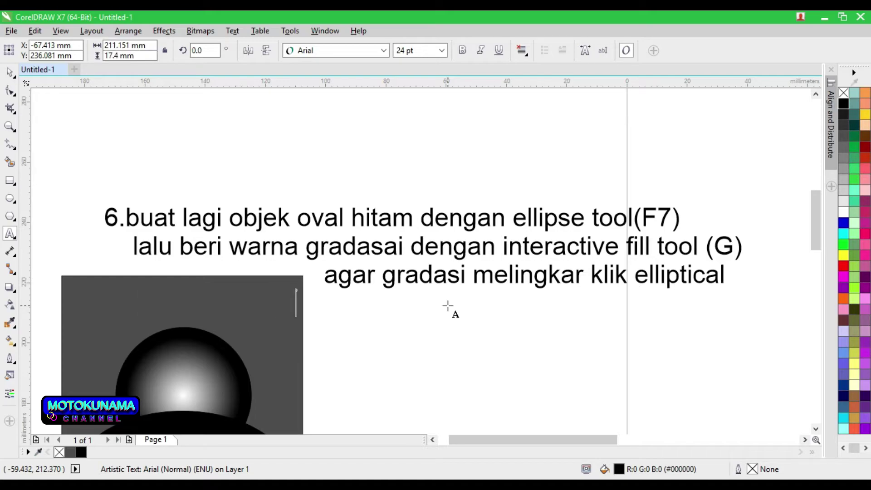
type("fount")
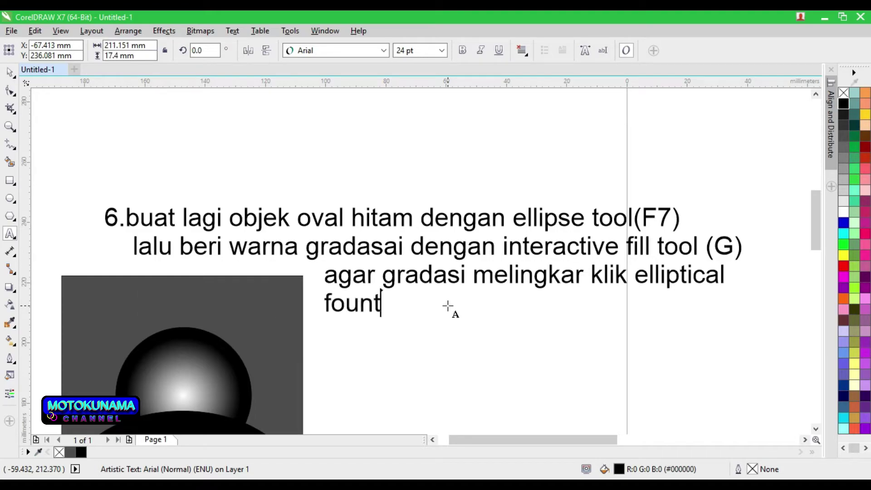
type("ain fill")
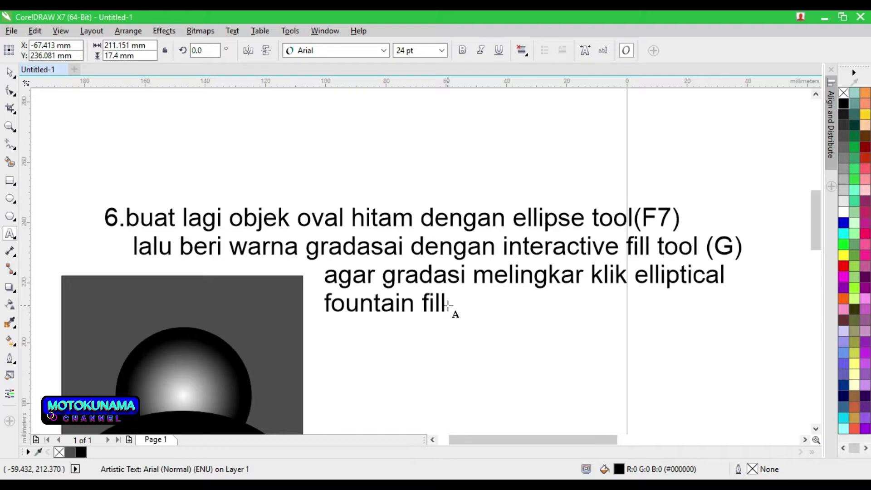
Apply an elliptical fountain fill to the large black oval with the Interactive Fill tool, white in its upper part and black at the edge
scroll(438, 322, "down", 2)
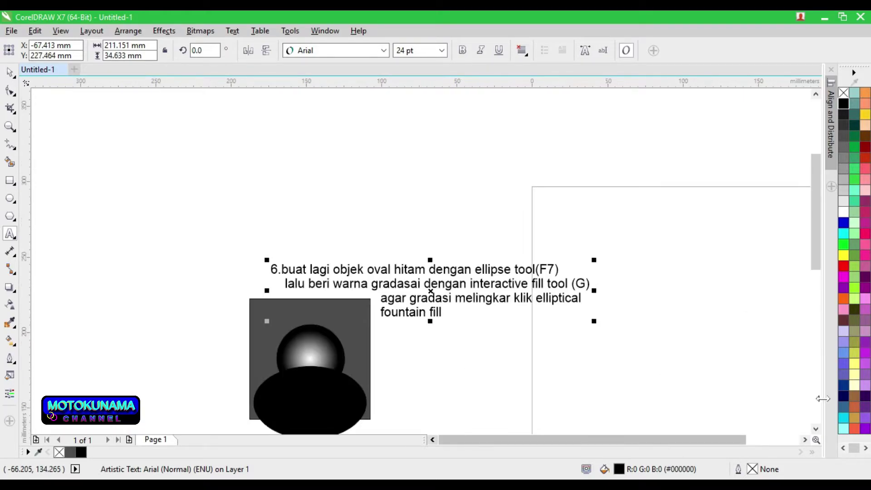
scroll(365, 402, "down", 3)
scroll(333, 388, "down", 3)
scroll(335, 381, "up", 3)
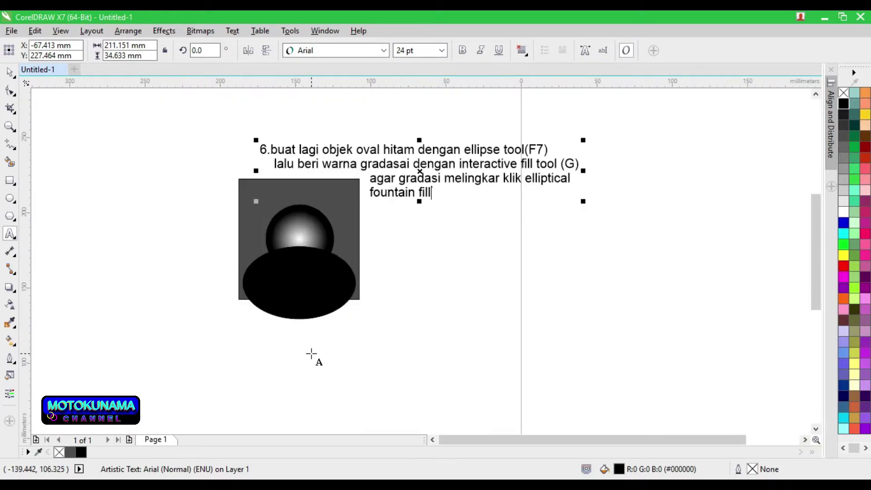
left_click(13, 347)
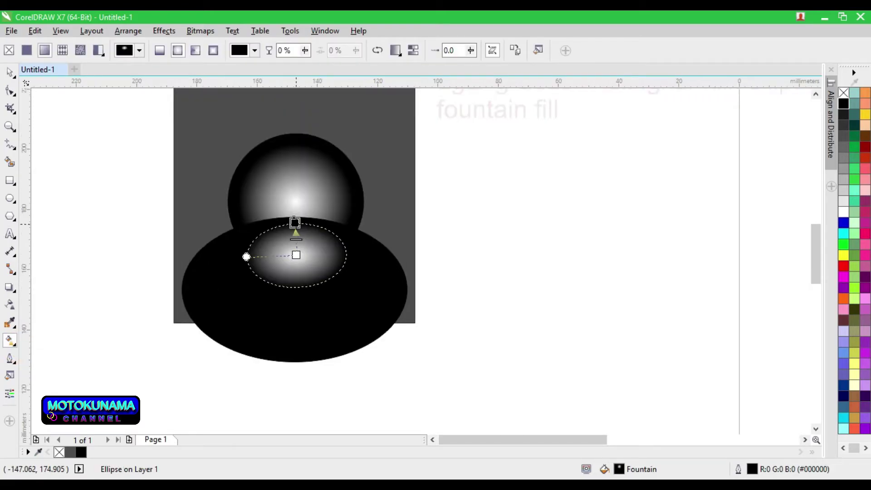
left_click_drag(295, 223, 295, 201)
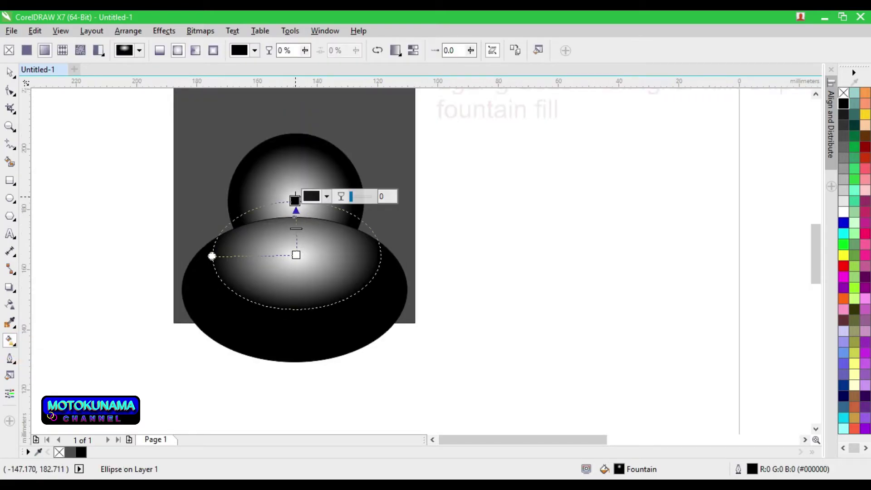
Narrow the oval's gradient and shift its centre upward to form a small round highlight at the oval's upper edge
left_click_drag(212, 256, 245, 253)
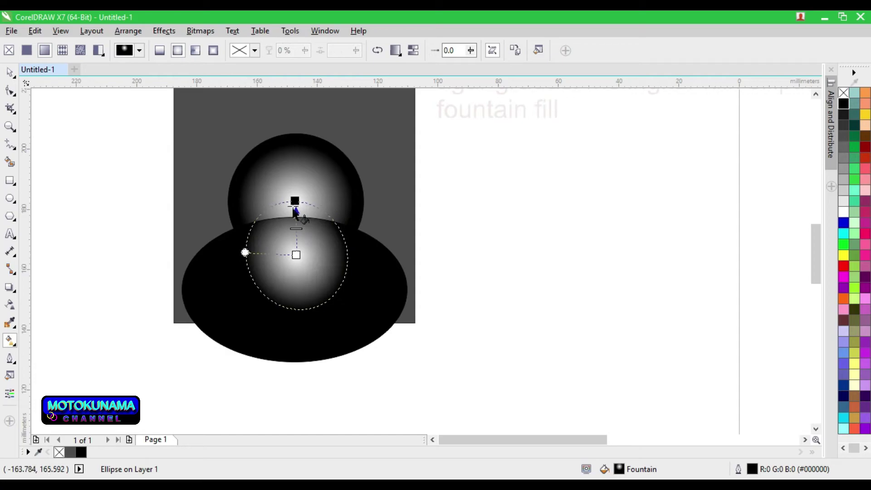
left_click_drag(296, 201, 298, 211)
mouse_move(254, 249)
left_mouse_down()
mouse_move(270, 236)
mouse_move(263, 238)
left_mouse_up()
left_click_drag(298, 212, 293, 202)
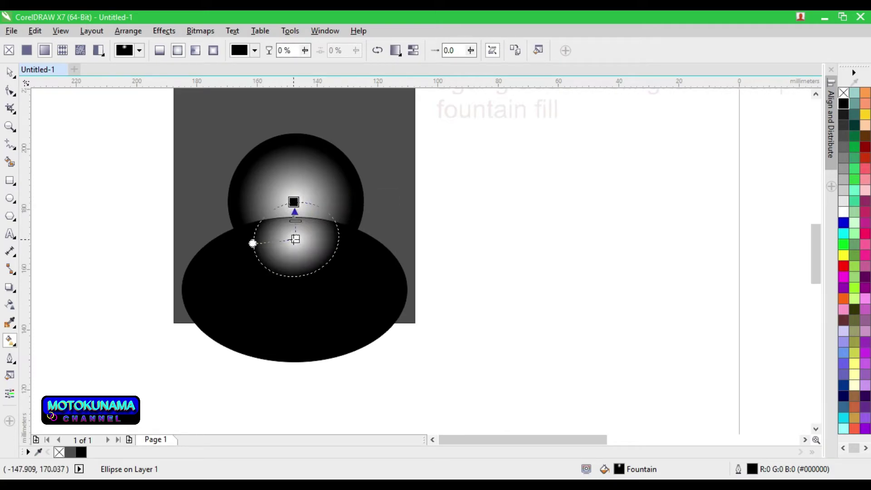
left_click_drag(295, 239, 262, 234)
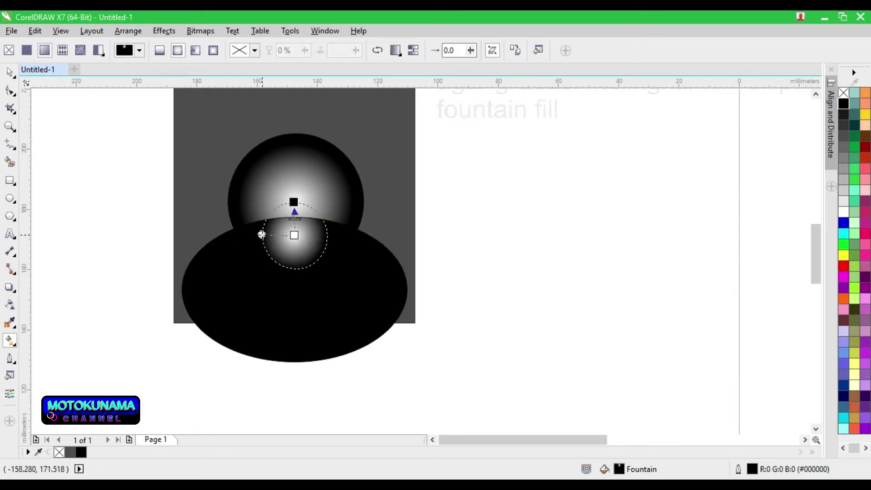
key("space")
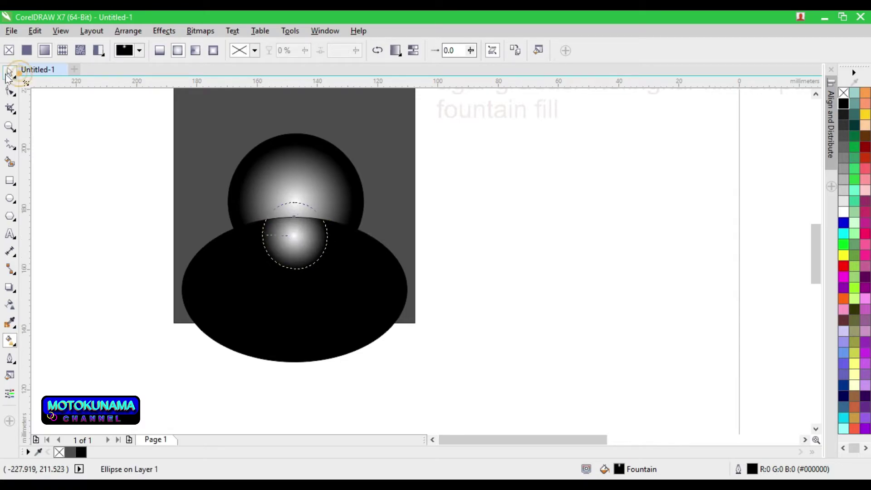
Enlarge the oval's highlight gradient slightly with the Interactive Fill tool and shift its white centre a little upward
left_click(11, 340)
left_click(74, 344)
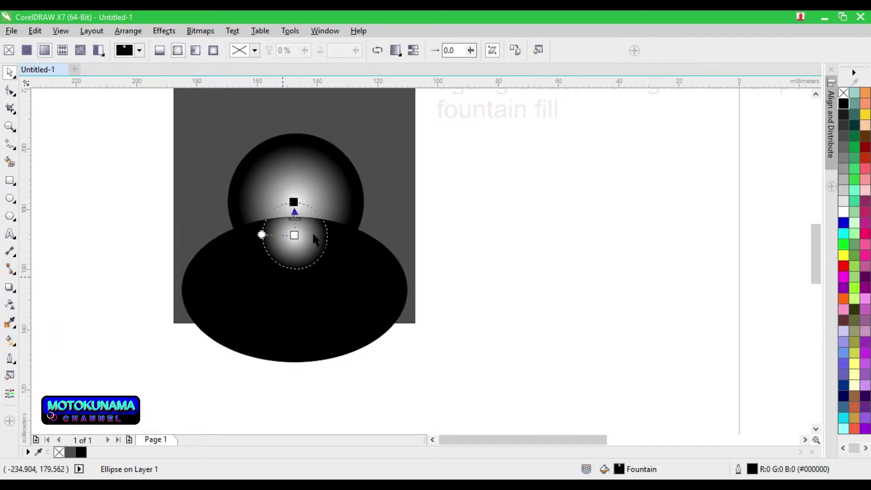
scroll(311, 233, "up", 2)
left_click(282, 160)
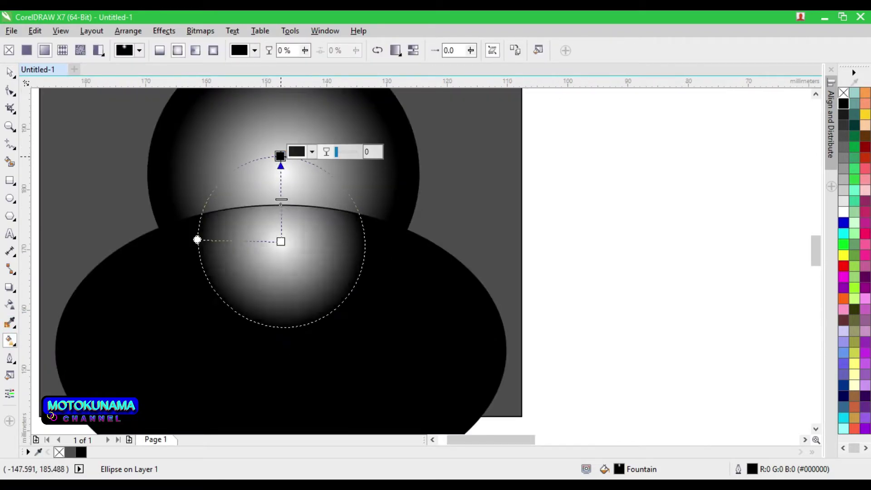
left_click_drag(281, 241, 282, 236)
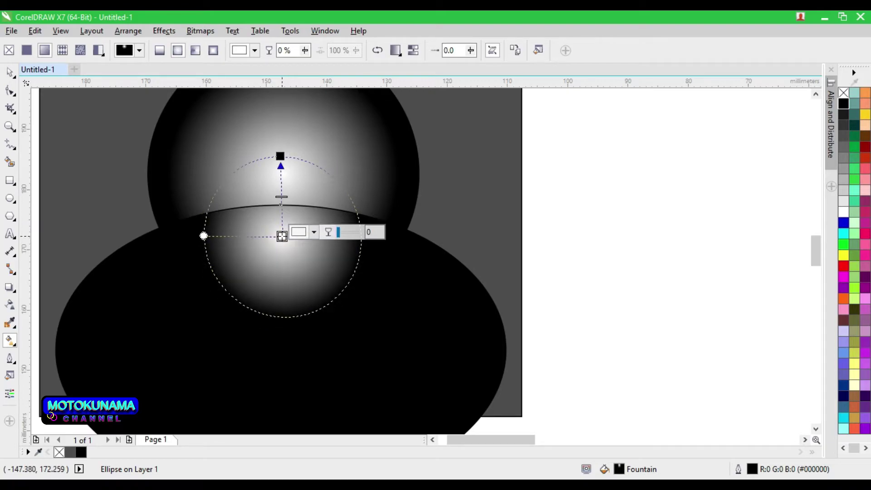
scroll(282, 236, "down", 2)
left_click(10, 73)
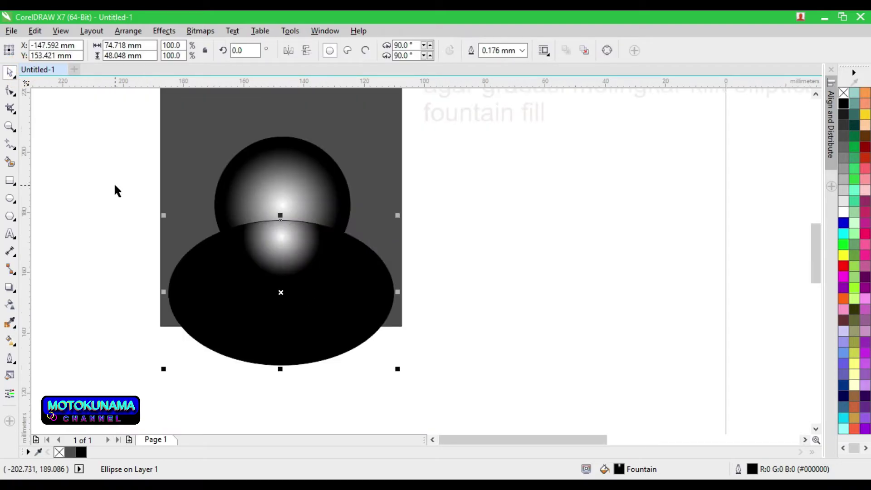
Select the square, circle, shadow ellipse and large oval together and remove their outlines
scroll(114, 182, "down", 2)
left_click_drag(109, 120, 260, 301)
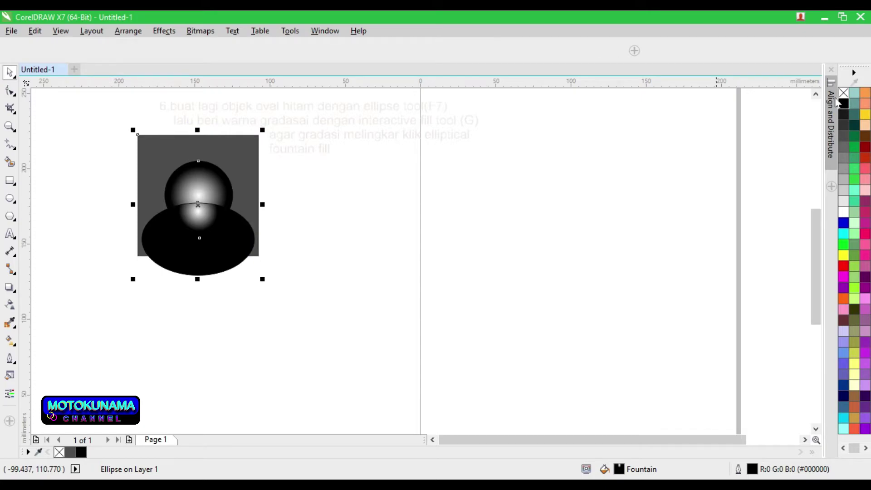
scroll(183, 218, "up", 2)
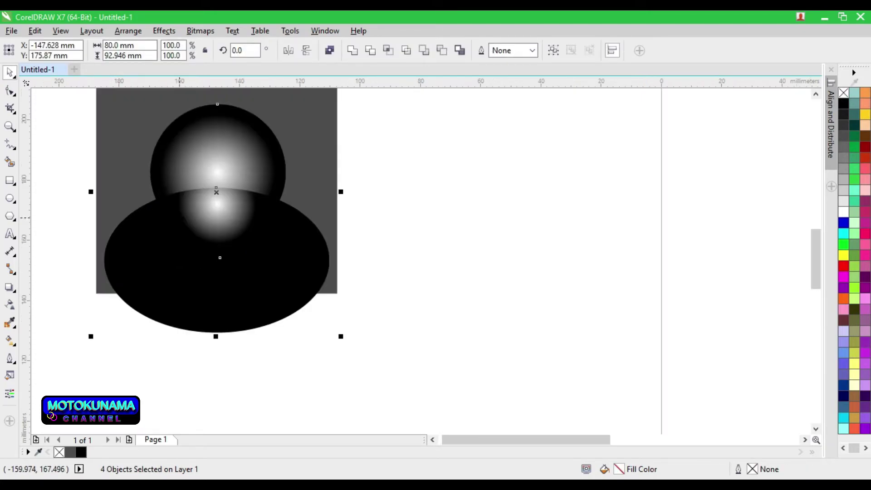
scroll(183, 218, "up", 2)
scroll(183, 218, "down", 2)
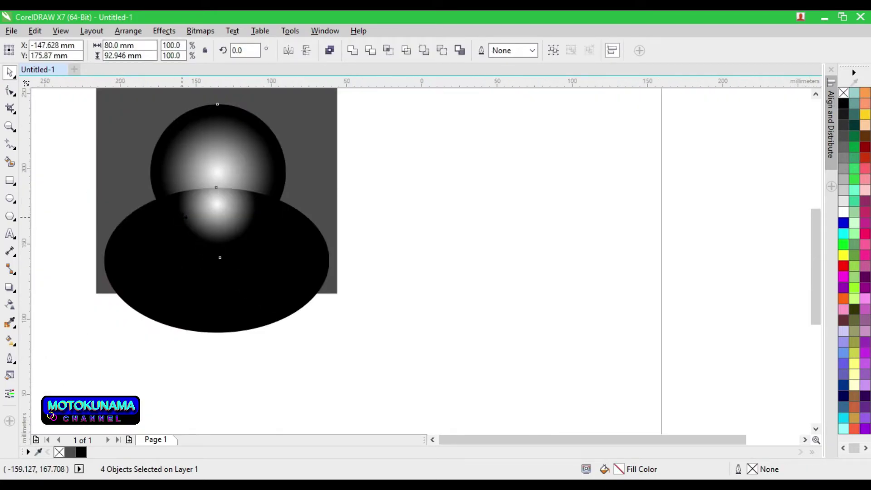
scroll(184, 217, "down", 2)
left_click(295, 235)
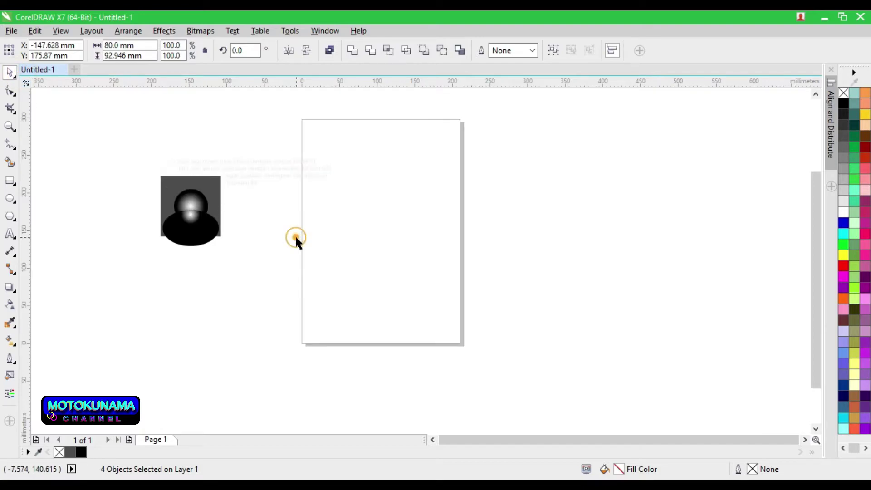
Replace the note above the square with "7. kini masukan objek oval ke lingkaran dengan powerclip"
scroll(238, 160, "up", 1)
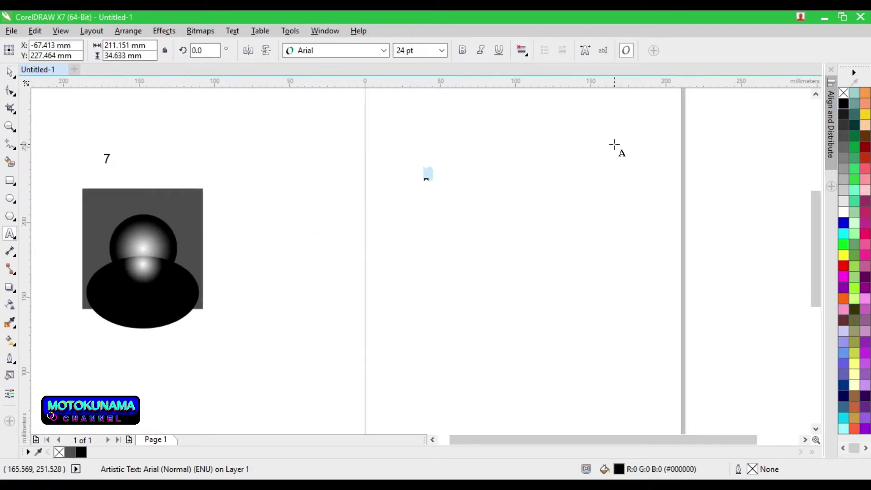
type(". kini masu")
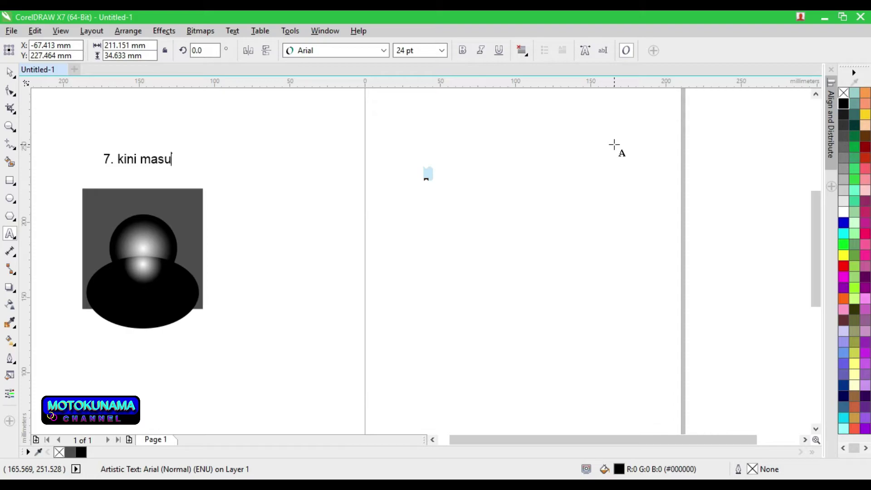
type("kan objek oval ke lingkaran")
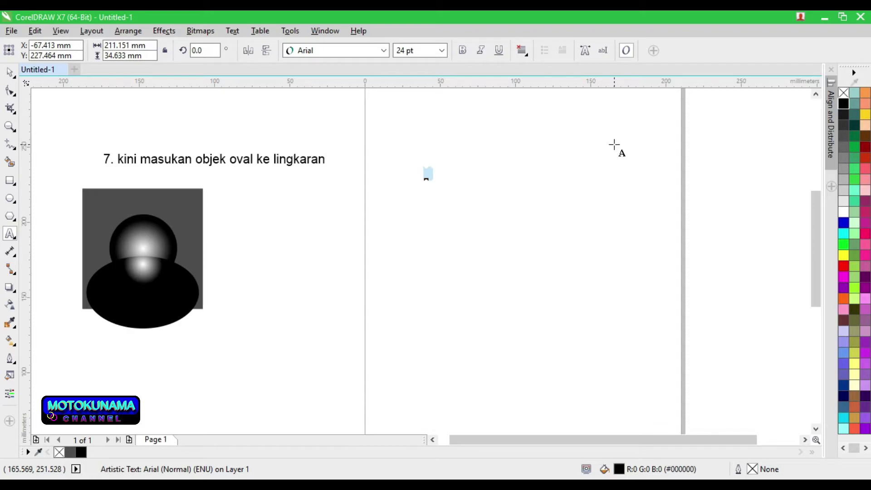
type("dengan powerclip")
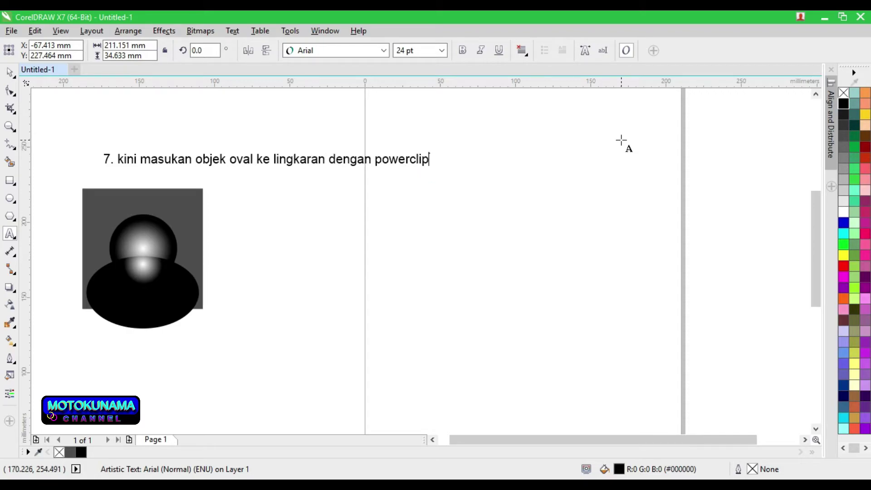
left_click(622, 140)
Widen the large oval's elliptical gradient horizontally with the Interactive Fill tool
scroll(121, 290, "up", 1)
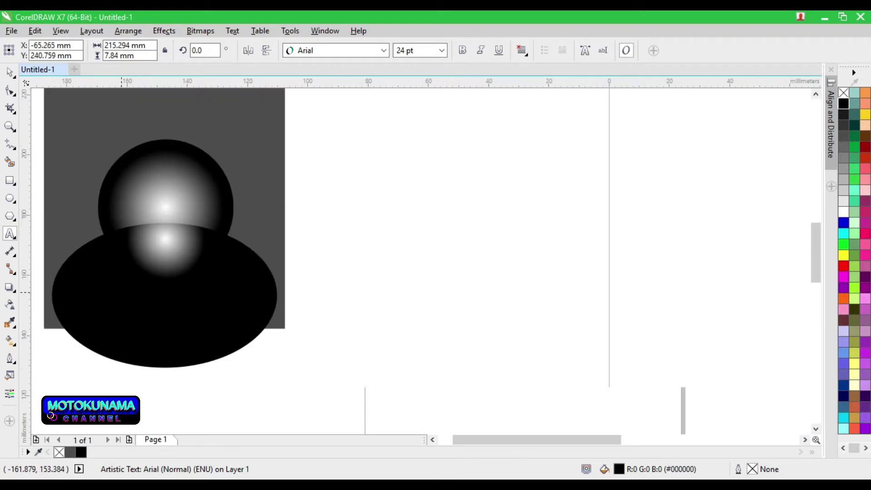
left_click(10, 340)
left_click(153, 245)
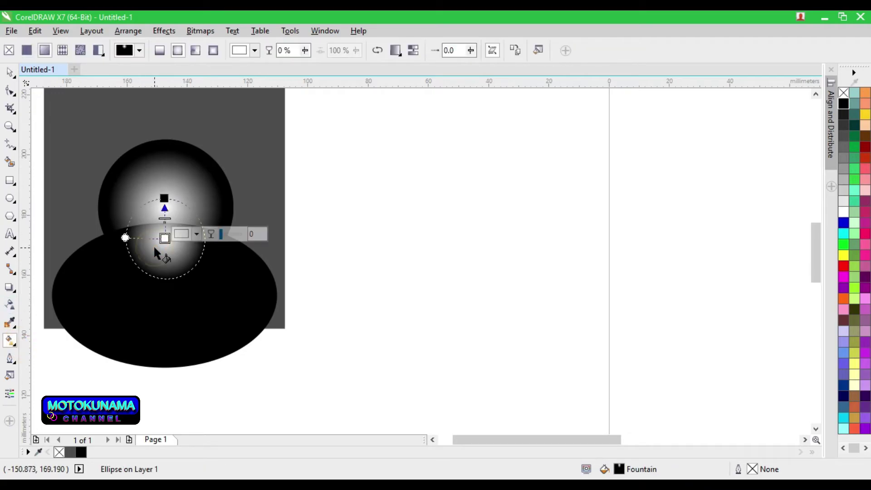
scroll(157, 240, "up", 2)
left_click_drag(96, 236, 77, 243)
scroll(77, 243, "down", 2)
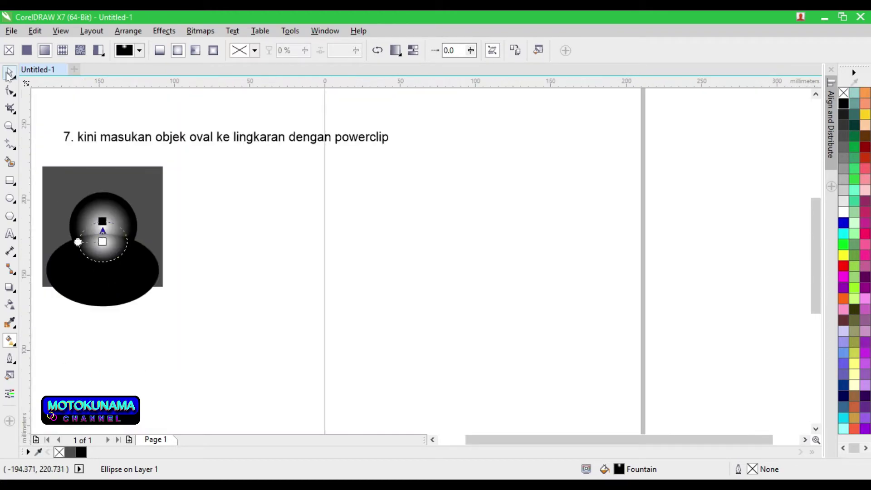
PowerClip the large gradient oval inside the gradient circle
left_click(10, 72)
right_click(144, 272)
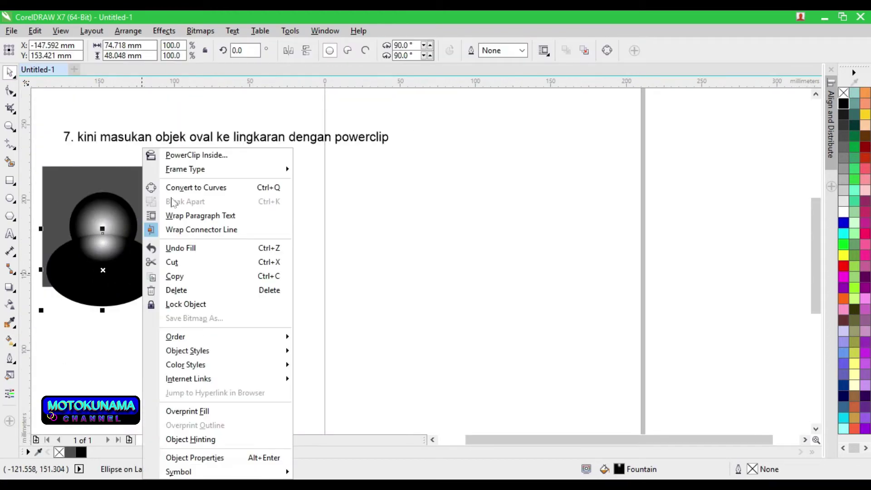
left_click(180, 156)
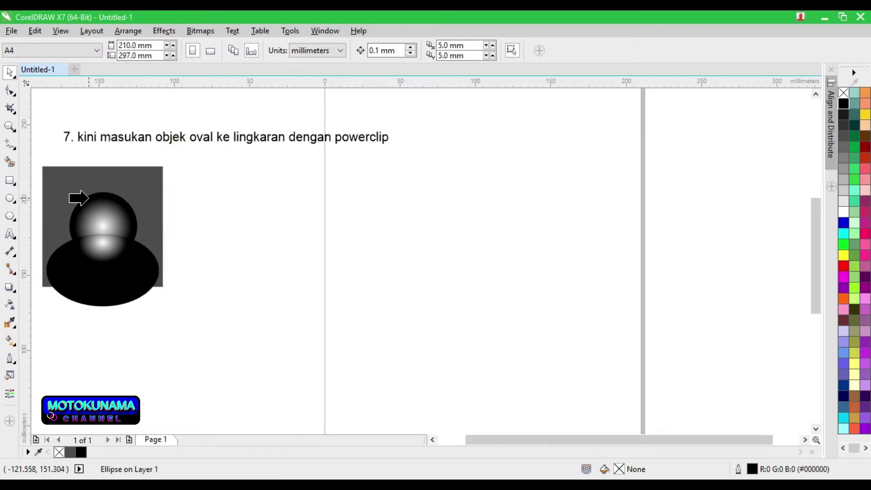
left_click(94, 195)
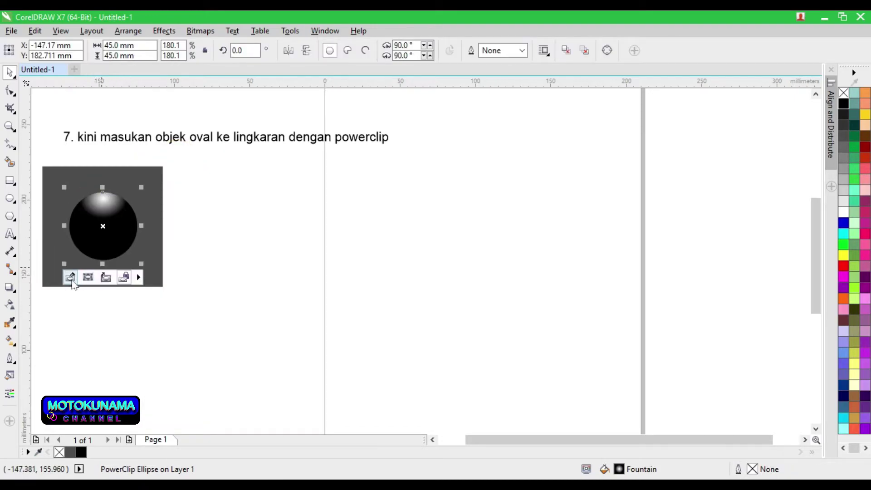
Edit the circle's PowerClip contents and move the oval down so its highlight fills the ball's lower half
scroll(50, 196, "up", 2)
left_click(122, 338)
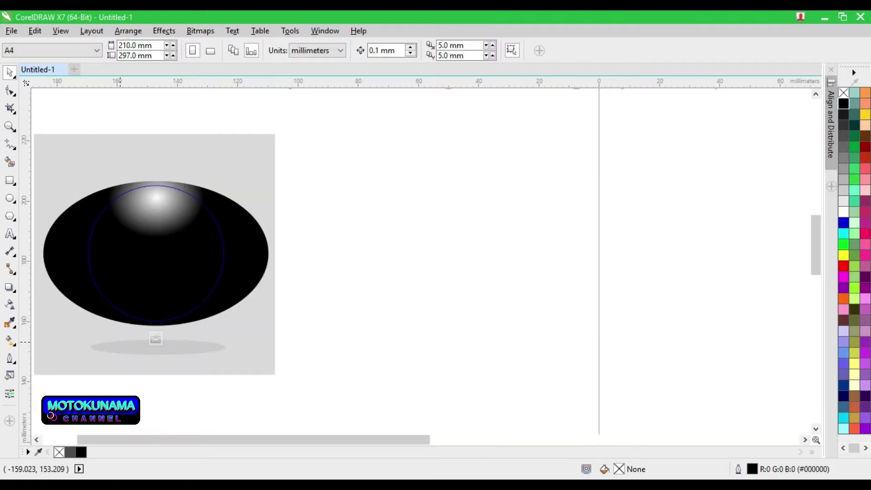
left_click(156, 339)
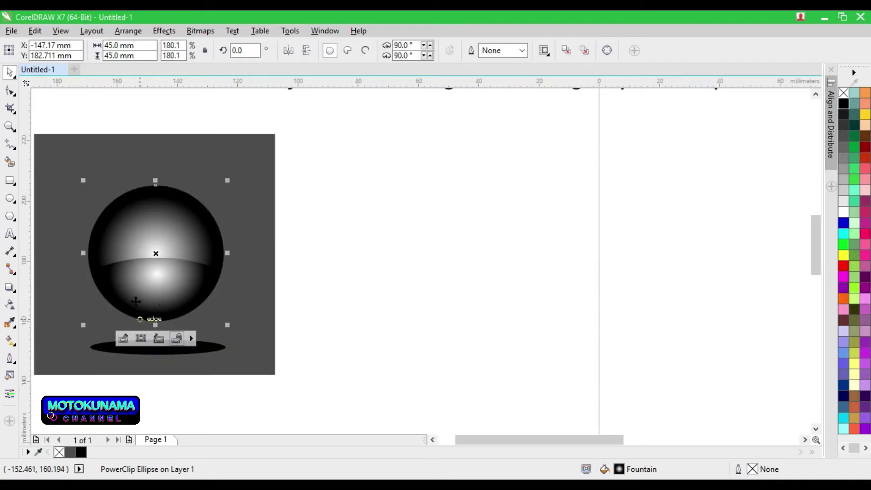
Reopen the PowerClip contents, nudge the oval sideways to line its highlight up with the circle's centre, and finish editing
scroll(157, 303, "up", 2)
left_click(143, 358)
left_click(153, 300)
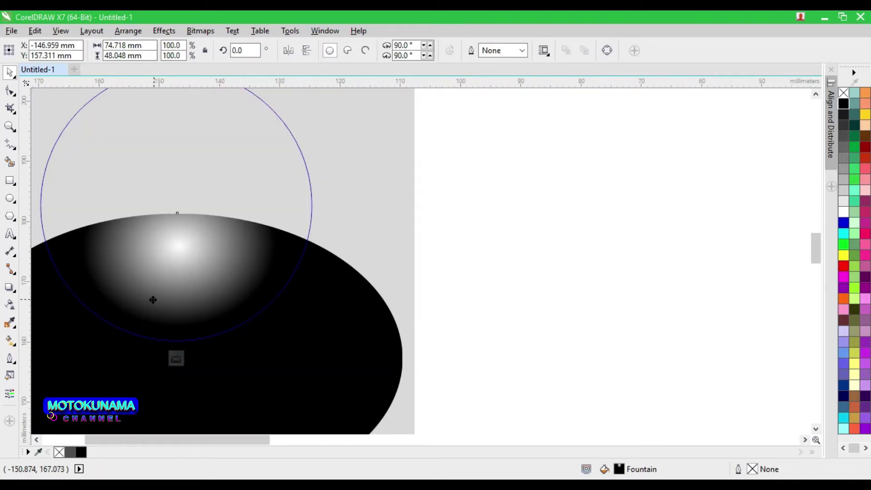
left_click(171, 355)
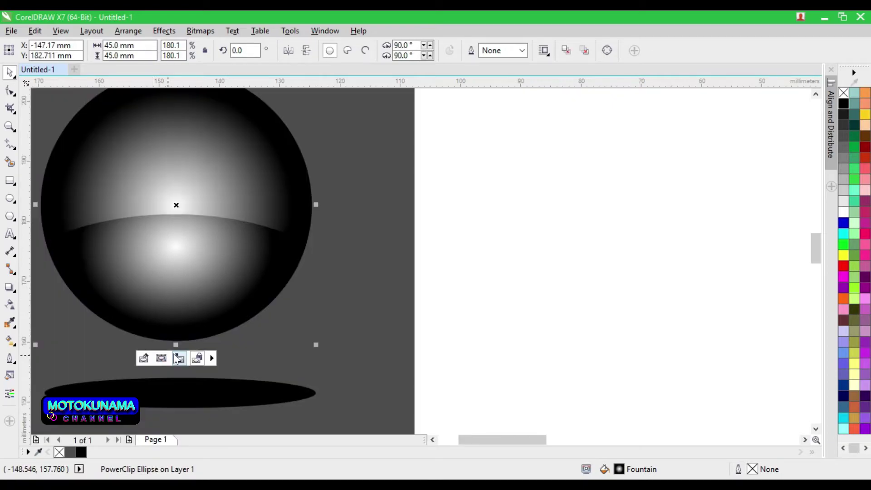
scroll(173, 350, "down", 2)
scroll(175, 357, "down", 2)
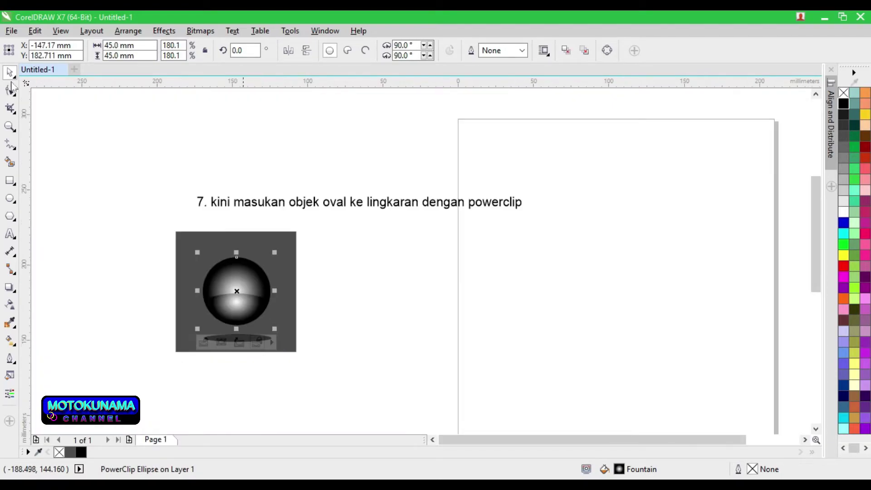
Replace the note above the square with "8.agar berkesan kristal mengkilap buat dulu"
left_click(116, 143)
scroll(223, 285, "up", 2)
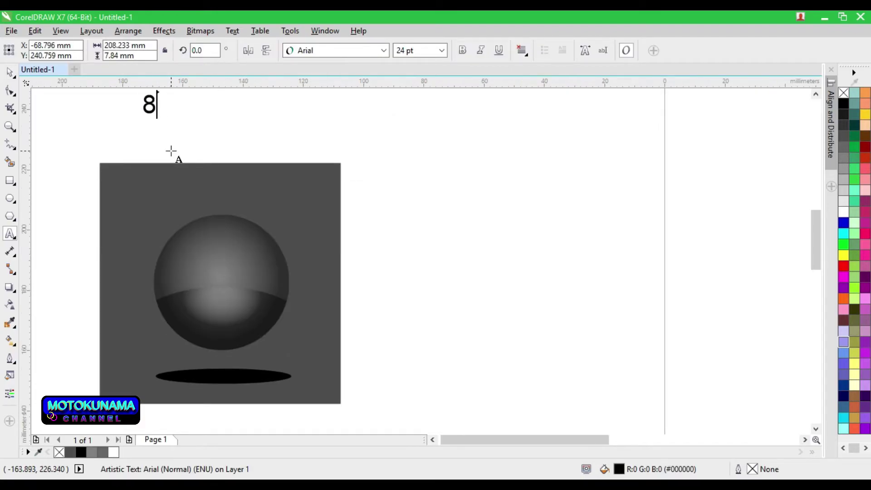
type("agar be")
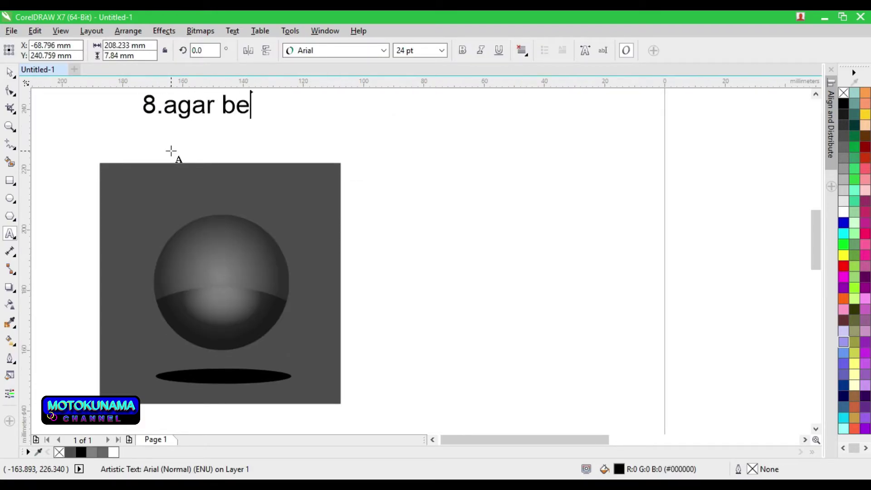
type("rkesan k")
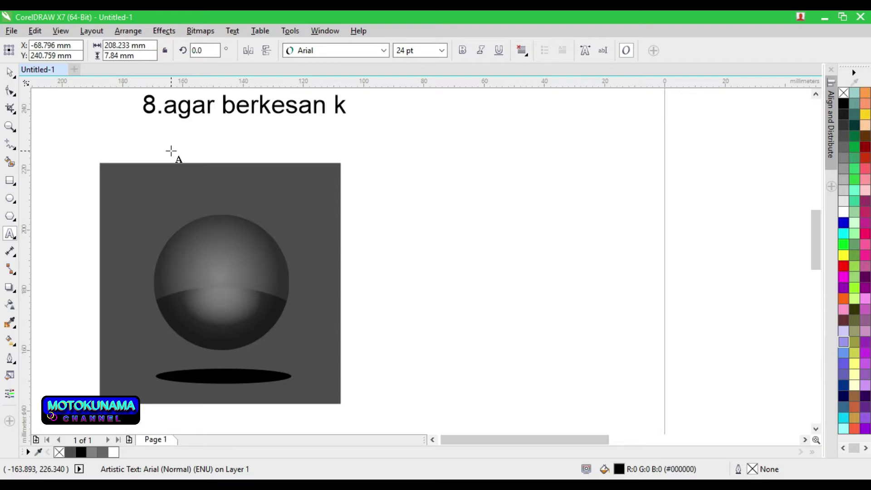
type("ristal mengk")
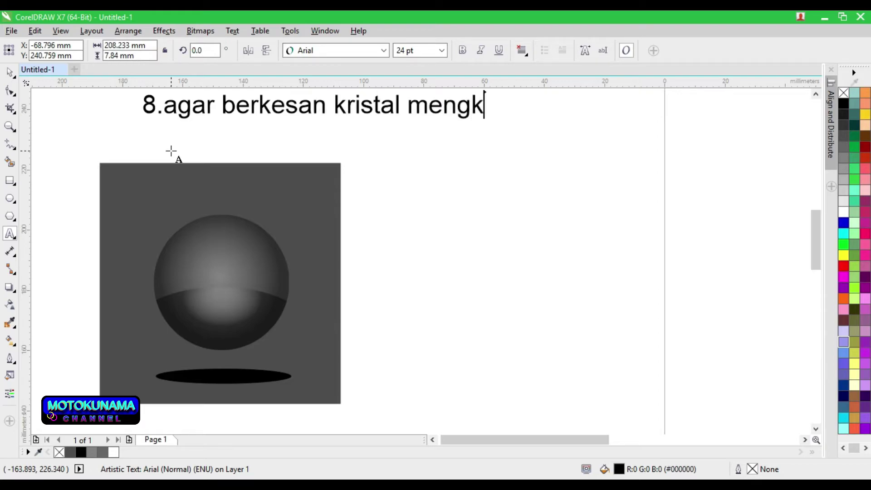
type("ilap baut")
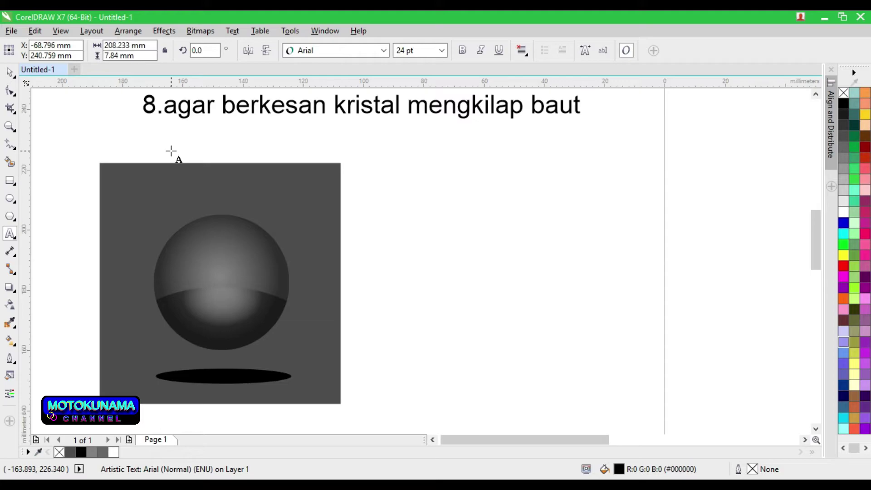
key("BackSpace")
key("BackSpace")
key("BackSpace")
type("uat dulu")
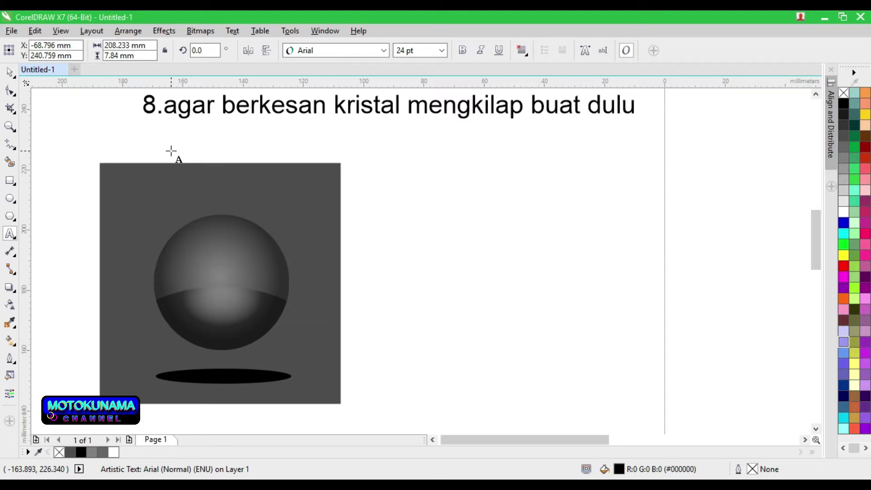
Add to note 8 the lines "lingkaran putih dengan ellipse tool (F7)" and "atur ukurannya", indenting the last one beside the square
key("Return")
type("lingkaran penuh")
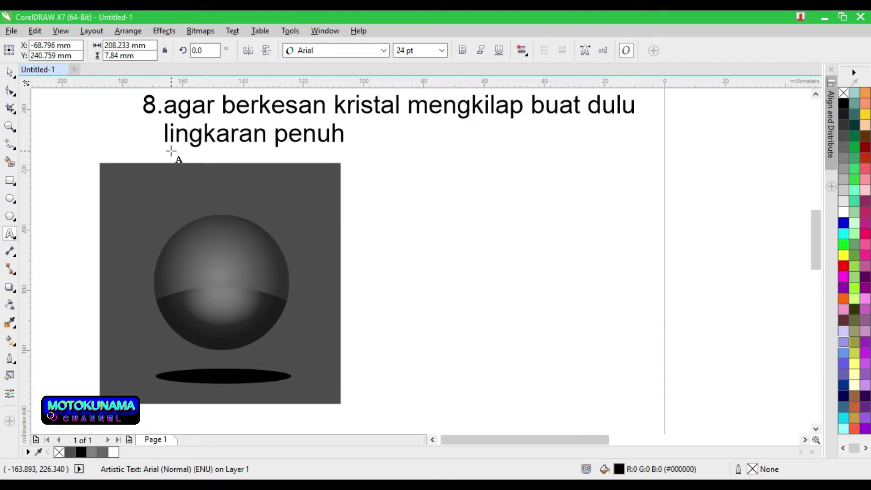
key("BackSpace")
key("BackSpace")
key("BackSpace")
key("BackSpace")
type("utih ")
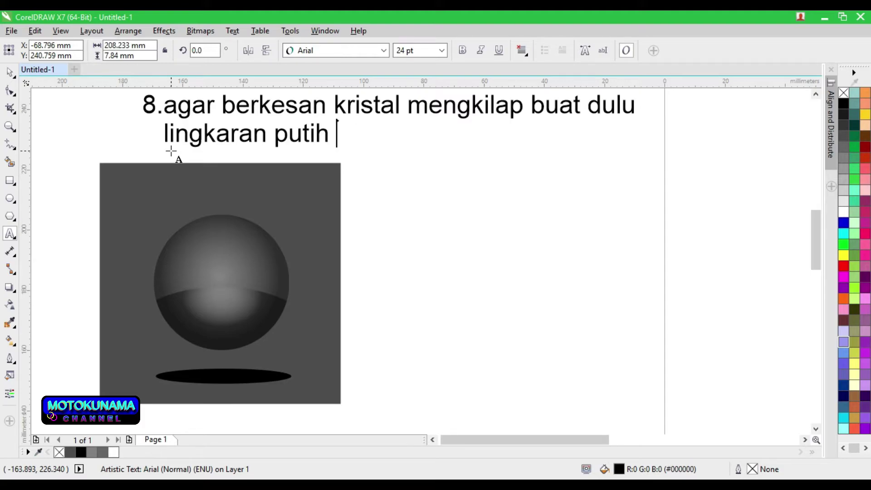
type("dengan el")
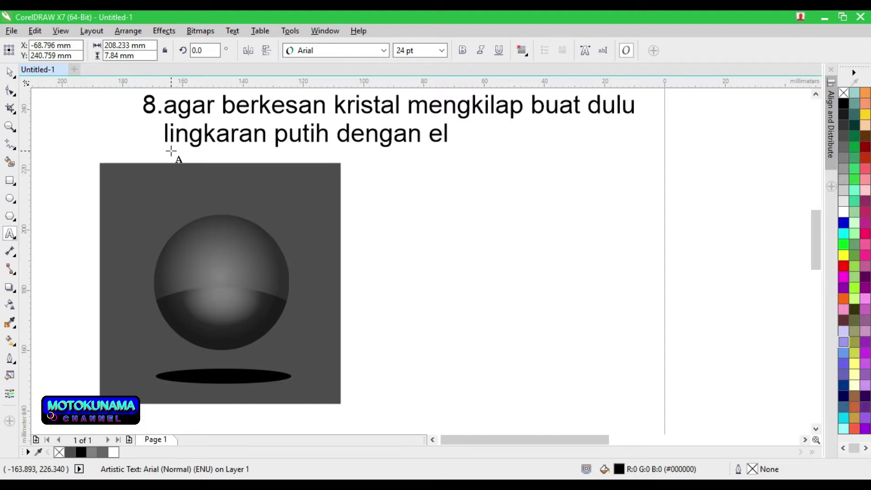
type("lipse tool ")
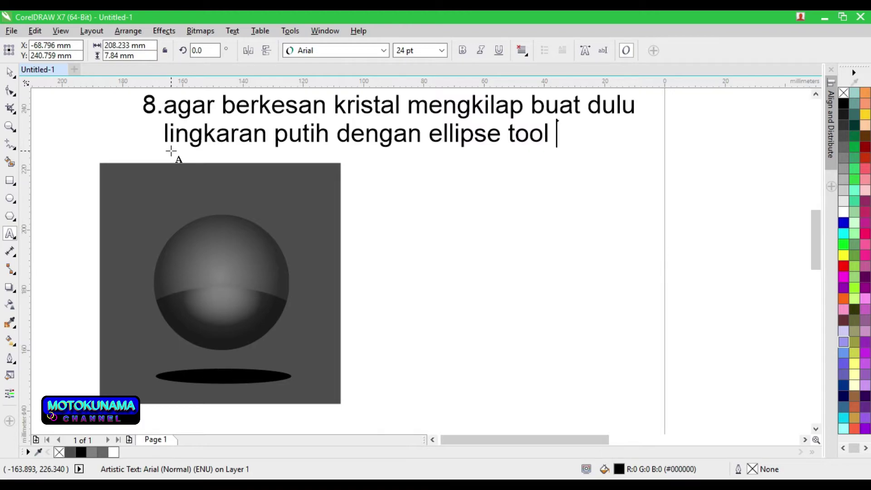
type("(F7)  ")
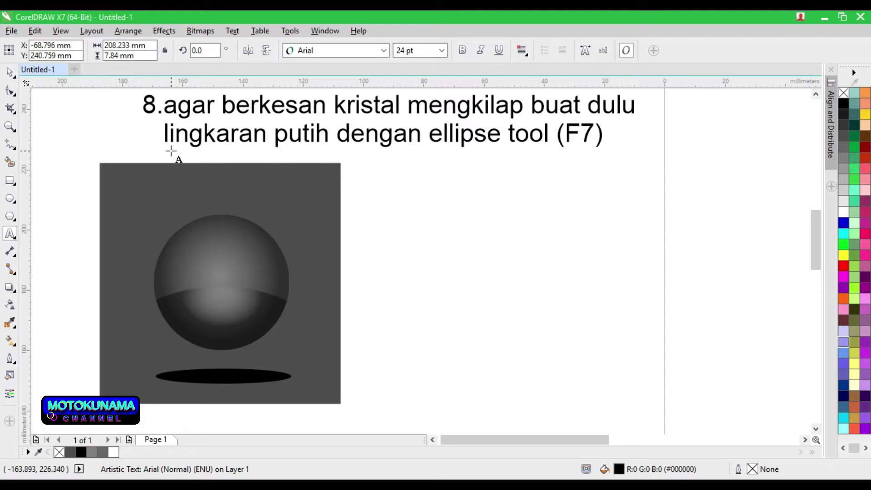
type("atur ukurannya")
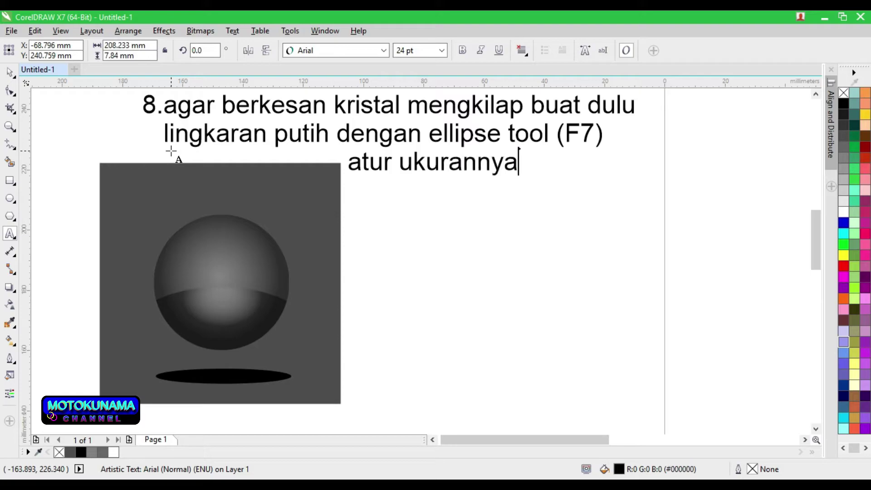
type(" 25 mm x 25")
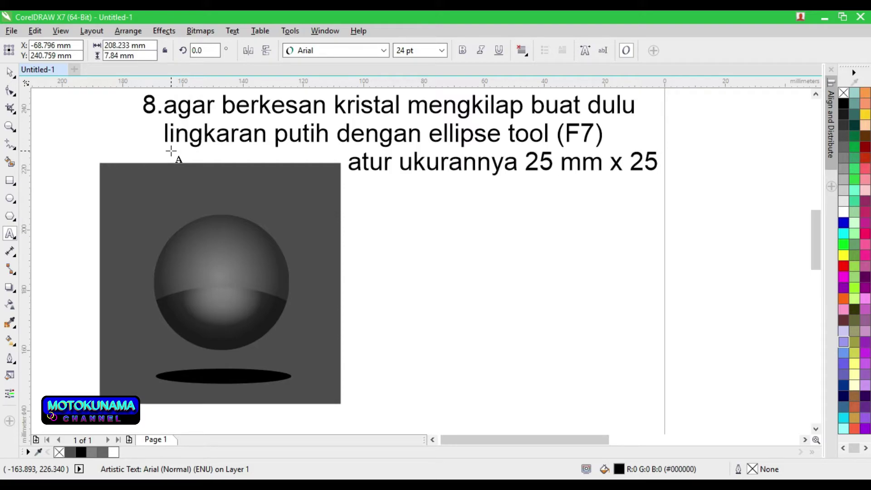
type("mm")
Draw a 25 mm x 25 mm circle over the middle of the ball with the Ellipse tool, filled white without an outline
key("F7")
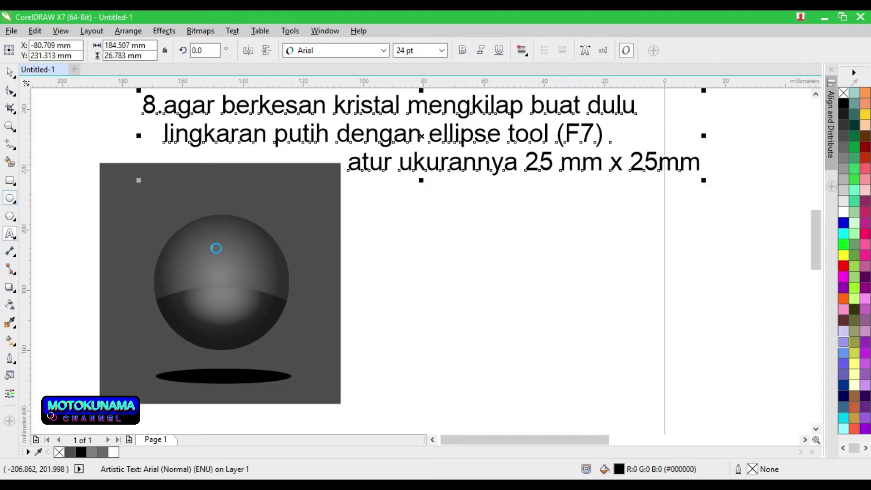
left_click_drag(192, 244, 247, 300)
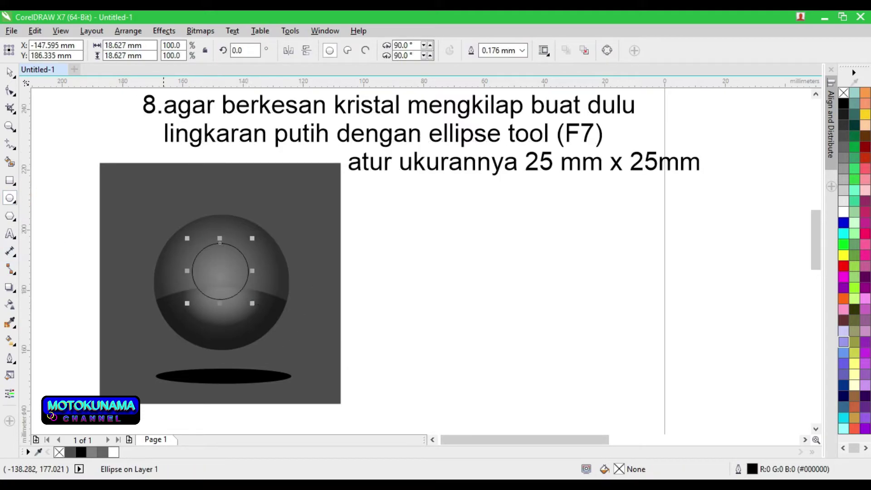
left_click_drag(127, 46, 103, 45)
type("25")
key("Tab")
type("2")
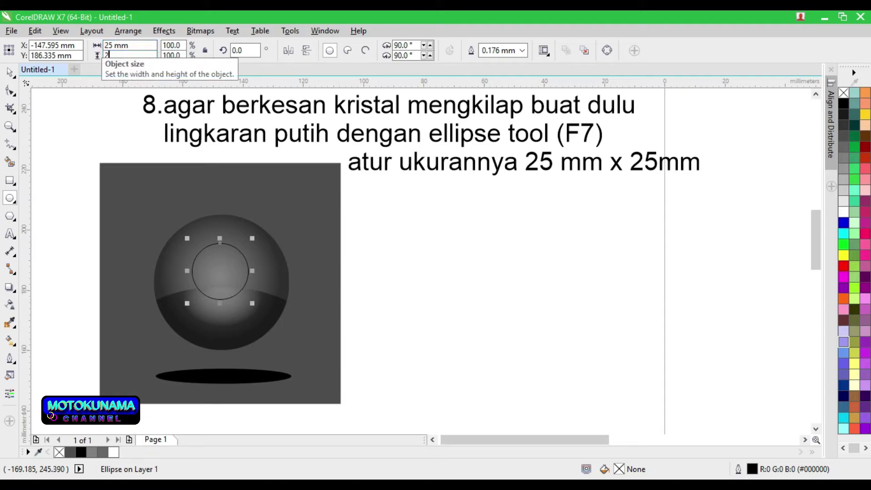
type("5")
key("Return")
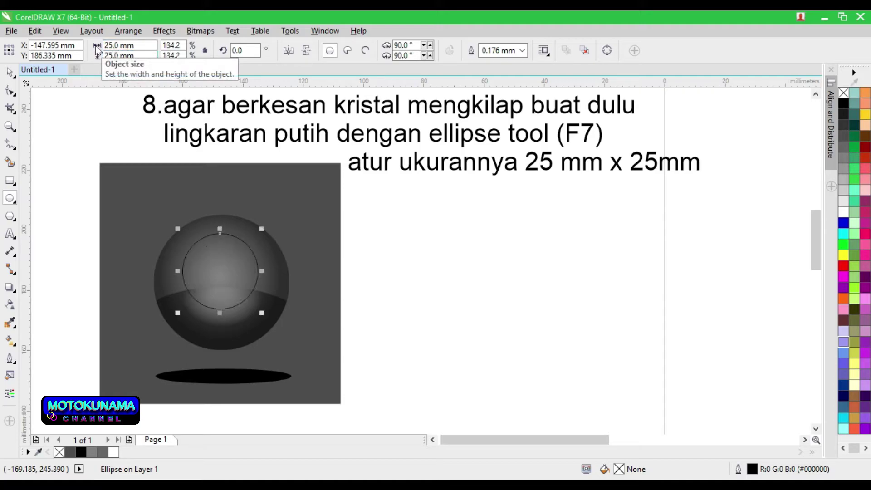
left_click(844, 217)
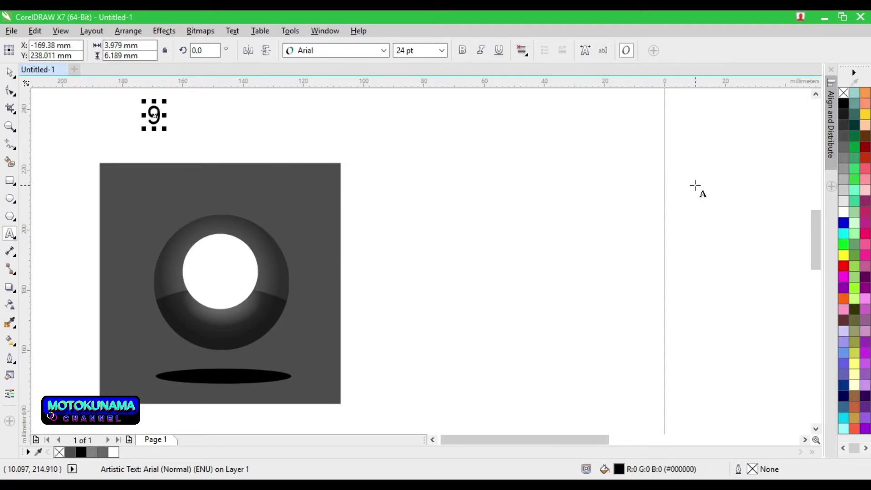
Replace the note above the square with "9.aktifkan lingkaran putih lalu klik tansparancy tool"
type(".")
type("ak")
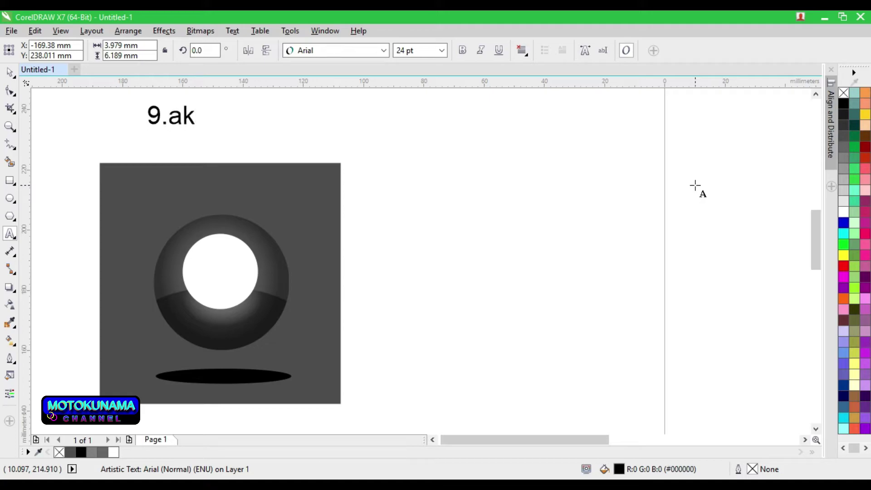
type("tifkan l")
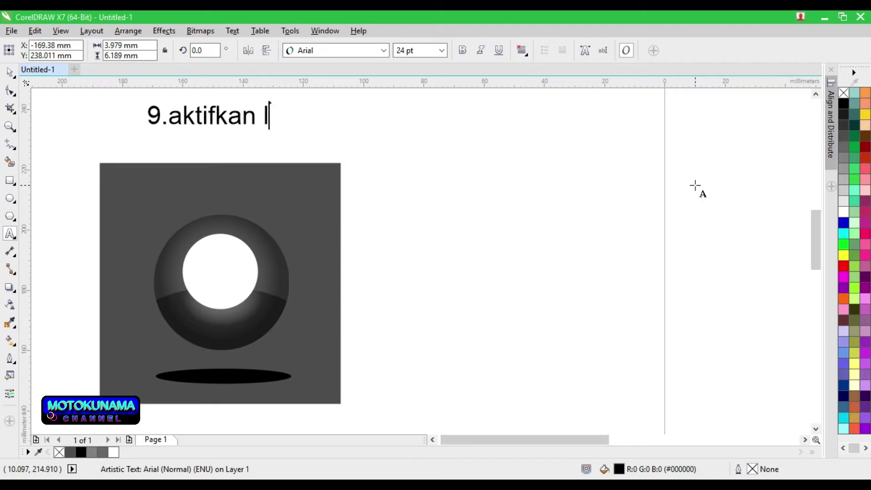
type("ingkatran")
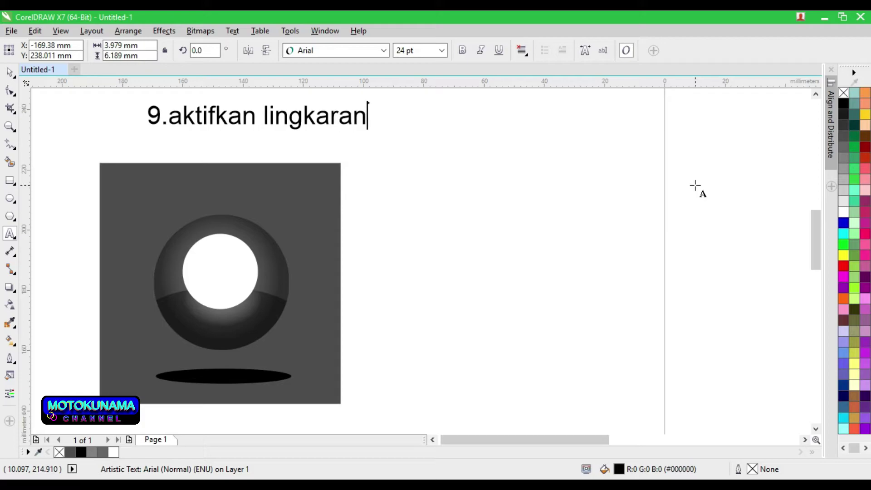
type(" putih lal")
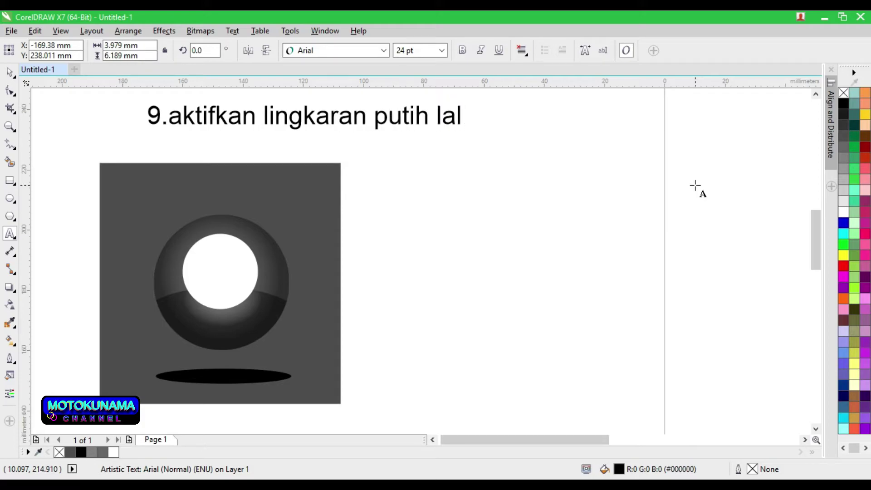
type("u klik tan")
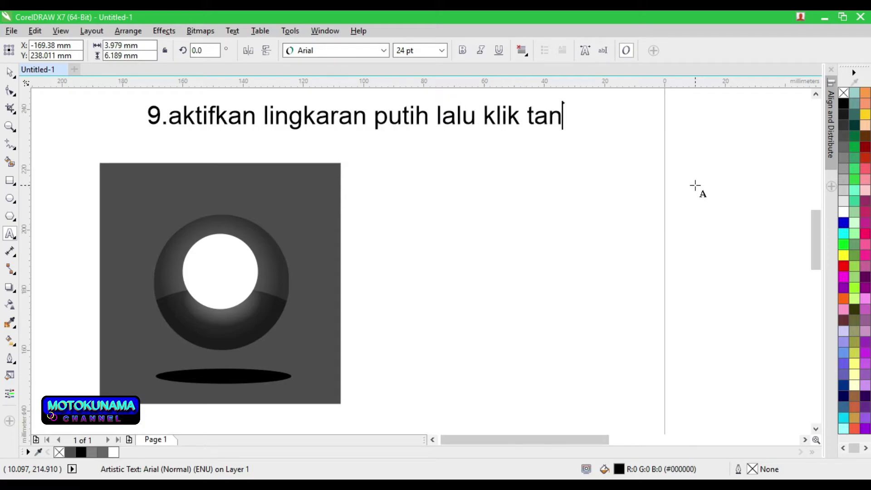
type("sparancy")
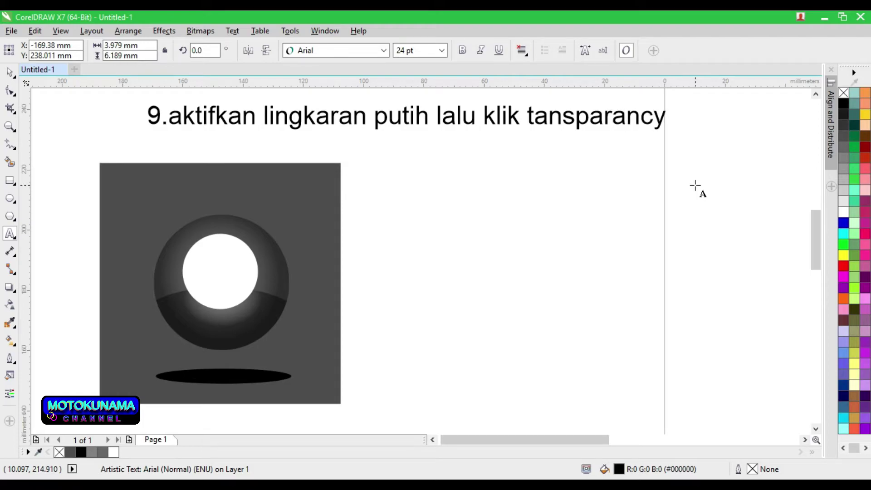
type(" tool")
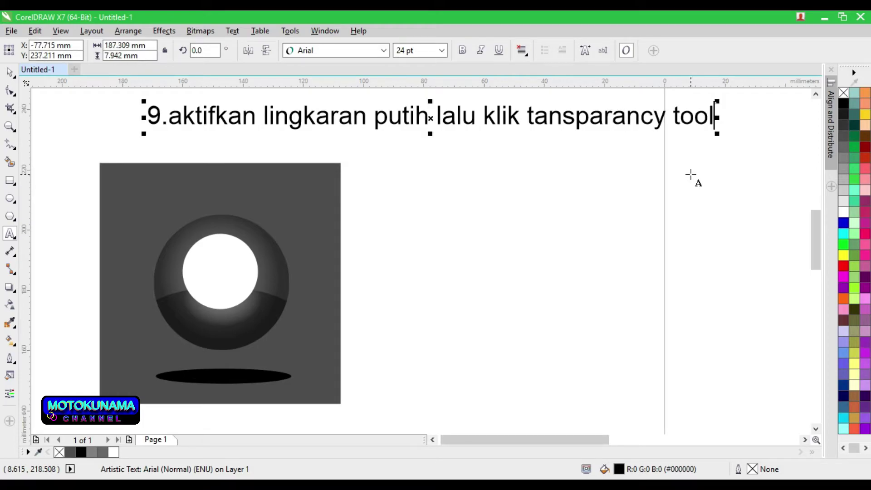
type(",drag")
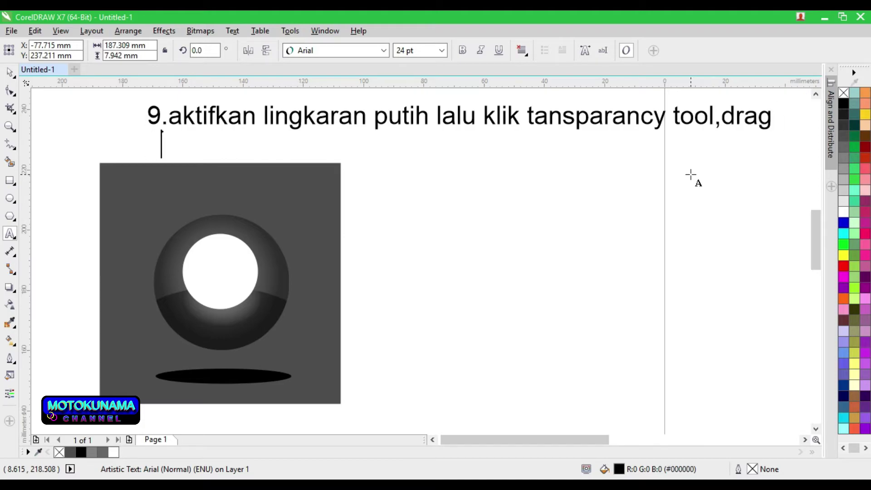
type("dar")
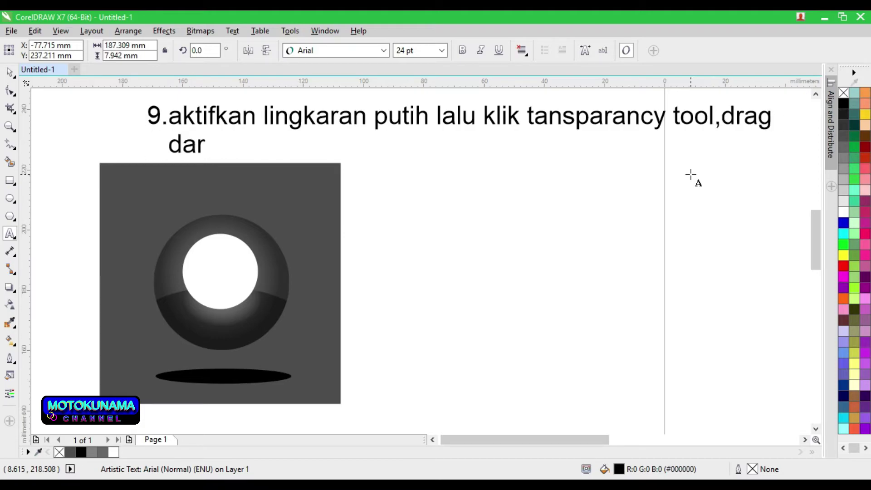
type("i atas ke bawah")
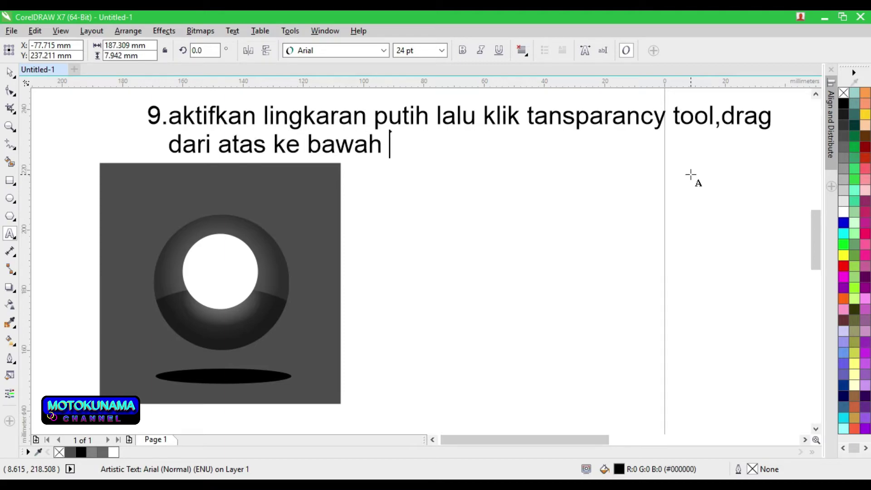
Move the translucent circle into the ball's upper half and reshape it into an oval of about 23 mm x 19 mm
left_click_drag(269, 201, 270, 174)
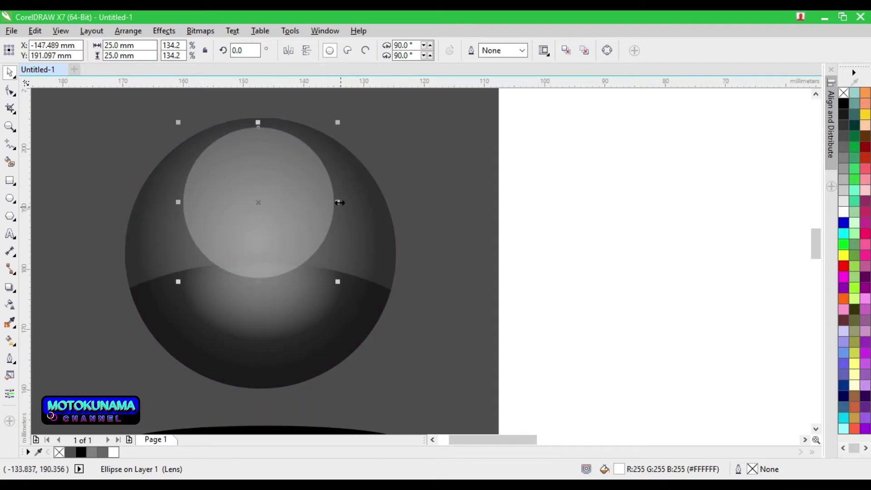
left_click_drag(339, 201, 317, 196)
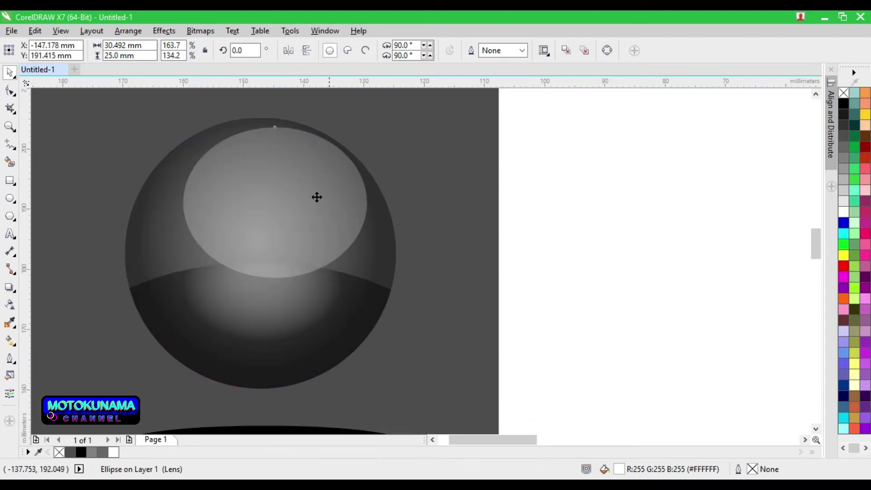
left_click_drag(358, 114, 343, 144)
left_click_drag(288, 190, 297, 187)
left_click_drag(349, 122, 346, 136)
left_click_drag(307, 185, 307, 188)
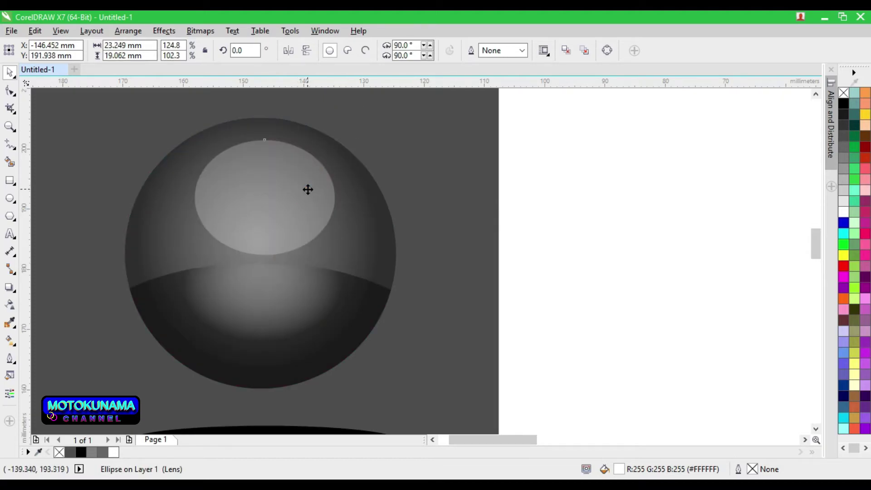
Set the highlight oval's uniform transparency to 88 with the Transparency tool
left_click(307, 189)
left_click(11, 307)
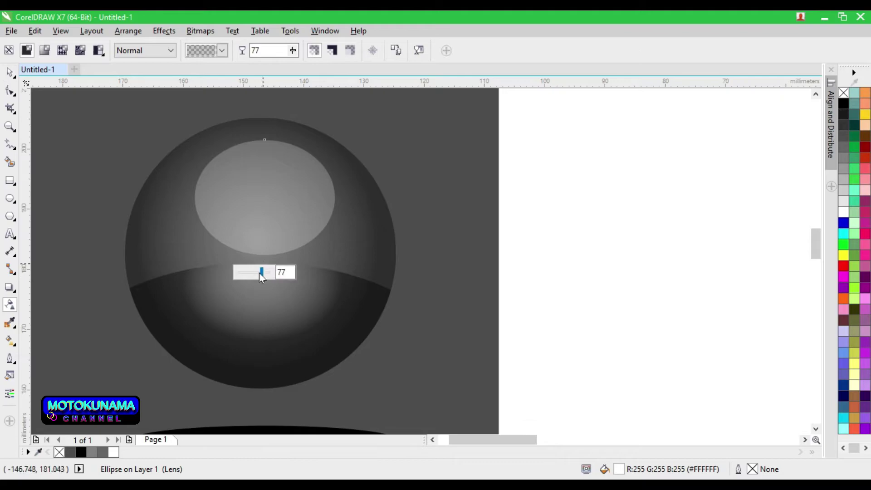
left_click_drag(259, 273, 268, 278)
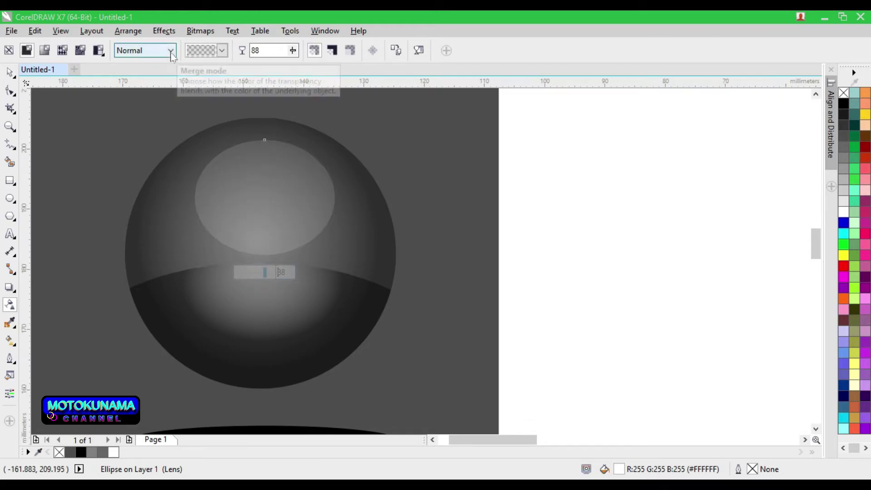
Set the highlight oval's merge mode to Add and its transparency to 92, then leave the Transparency tool
left_click(169, 50)
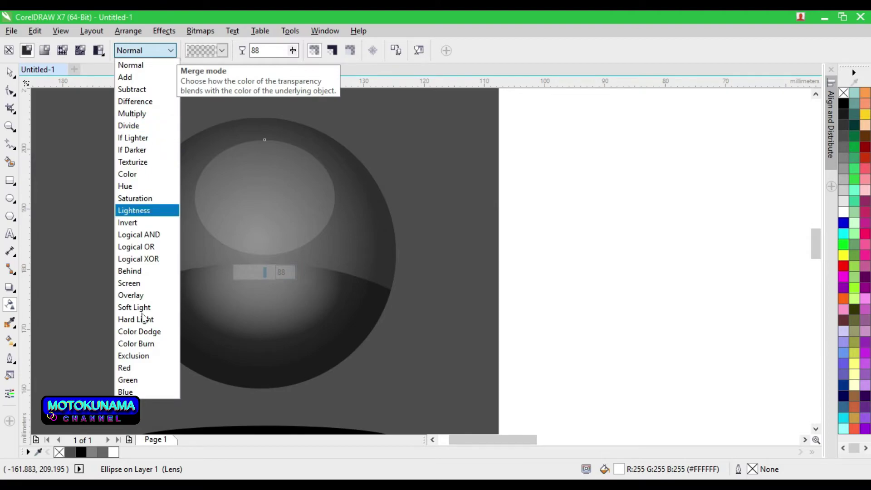
left_click(127, 81)
left_click_drag(221, 247, 230, 248)
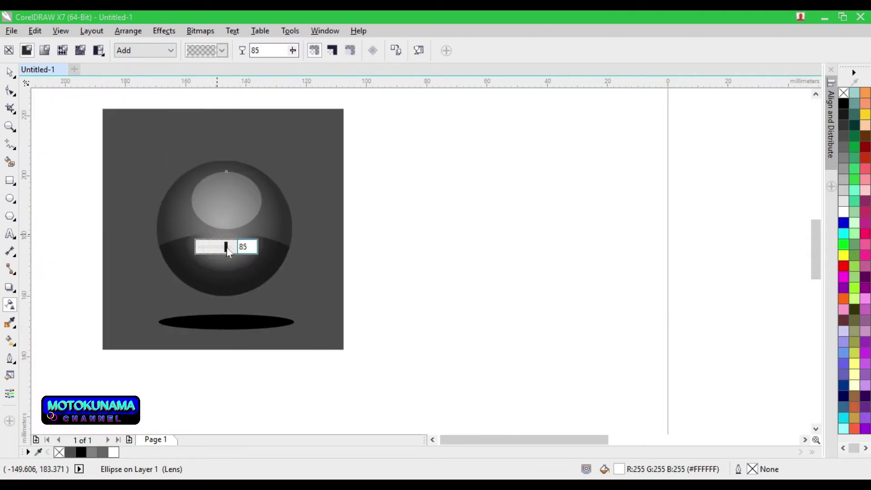
left_click(229, 248)
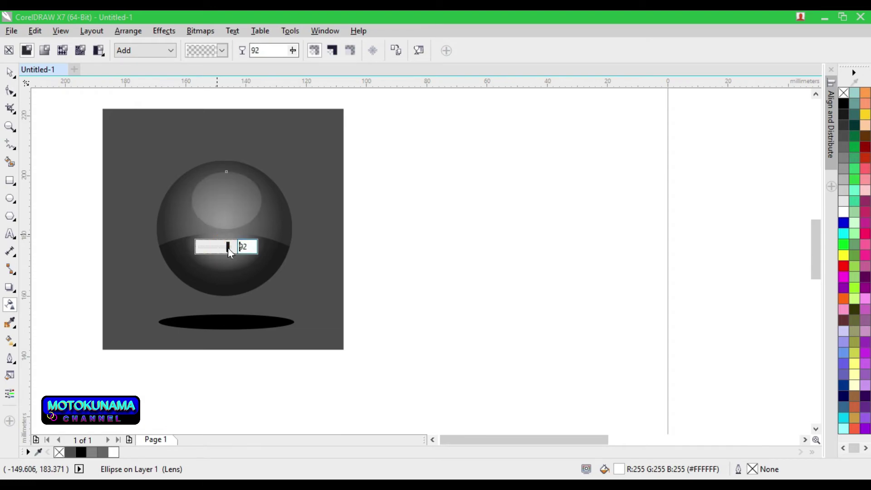
key("space")
scroll(218, 173, "down", 2)
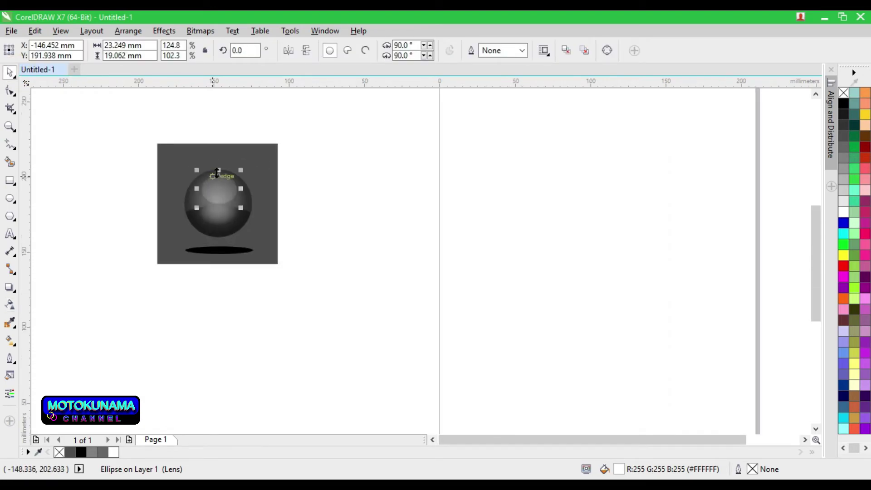
scroll(221, 145, "up", 2)
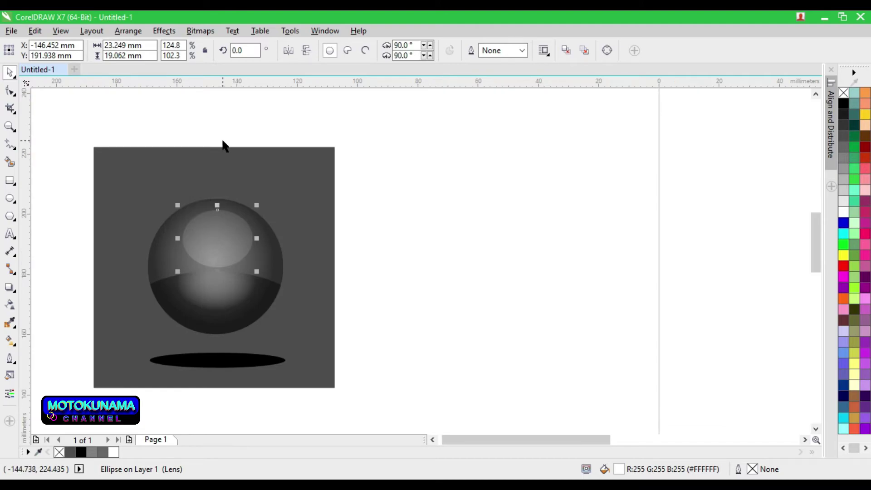
Write a new note beside the square reading "10.buat dua buah lingkaran putih yang tertutup sebagian"
type("0")
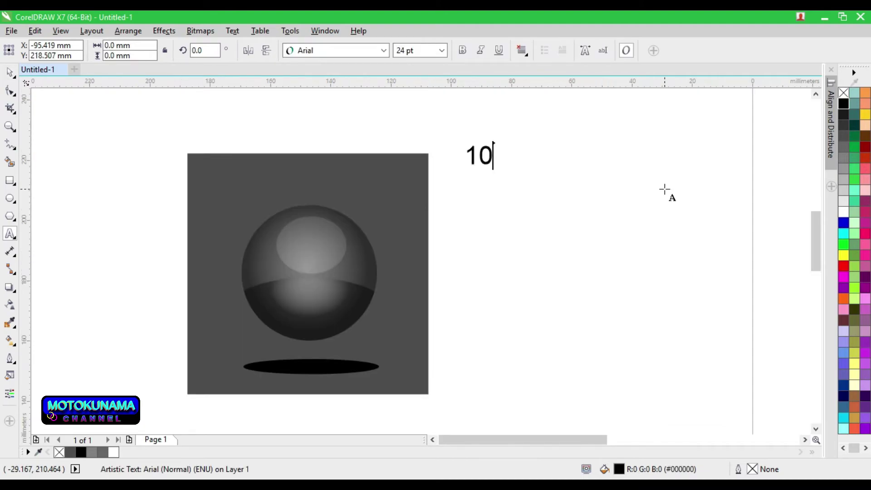
type(".buat d")
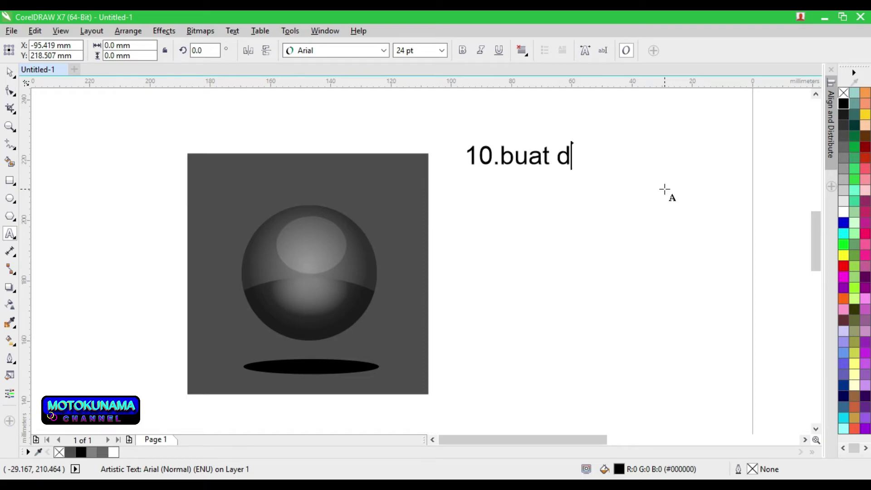
type("ua buah lingkaran")
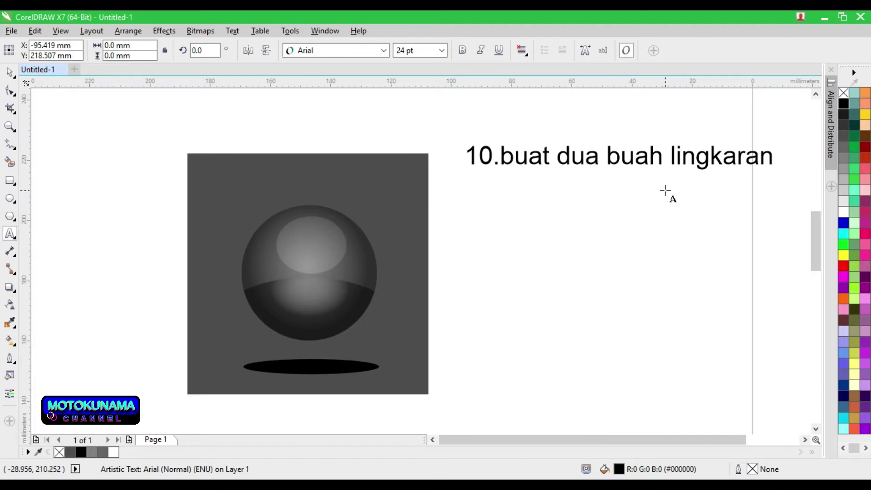
scroll(665, 190, "down", 1)
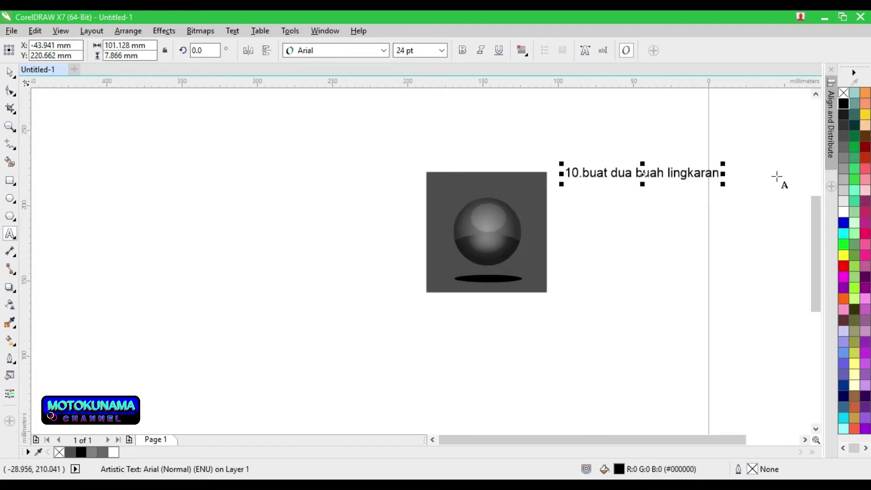
left_click_drag(740, 441, 751, 441)
scroll(380, 177, "up", 2)
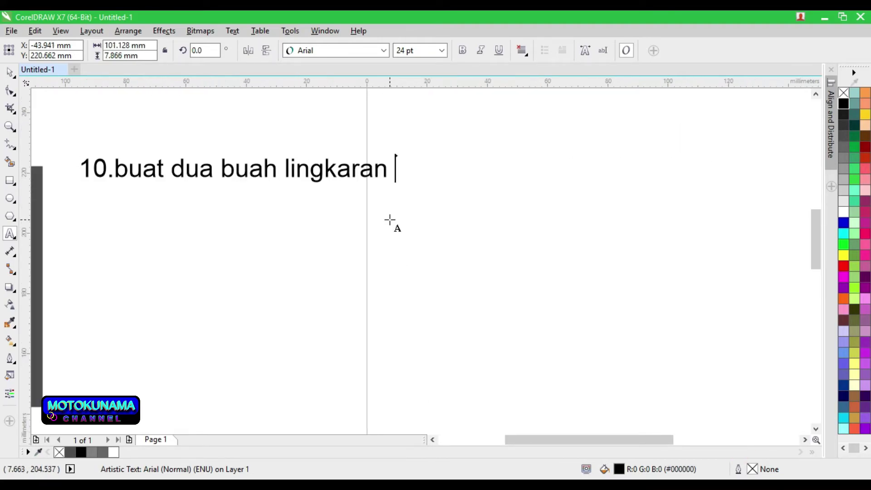
type("putih y")
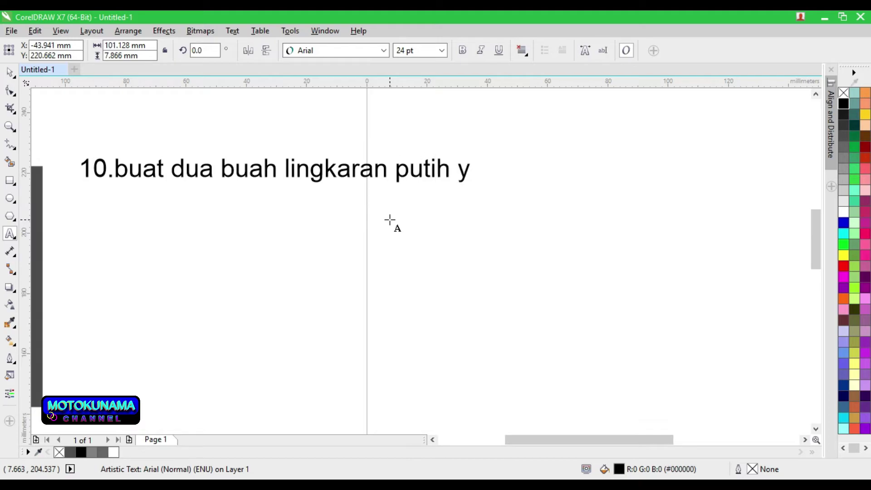
type("ang tertutup")
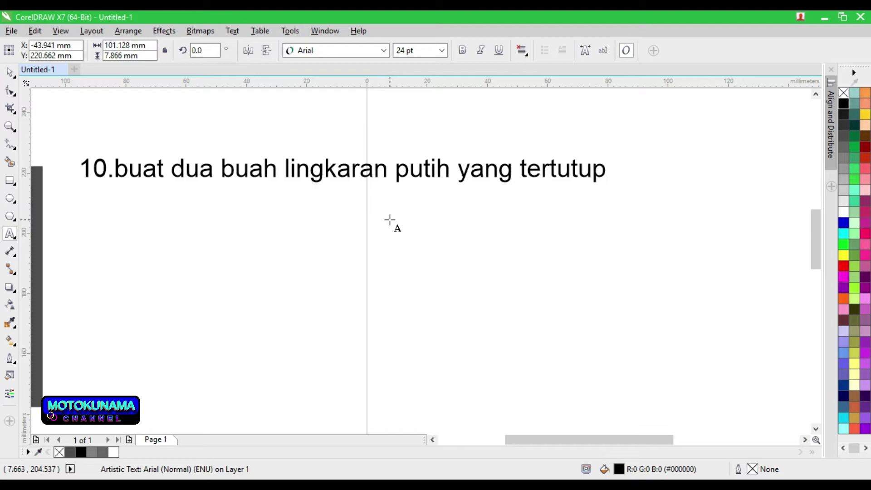
type(" sebagian ")
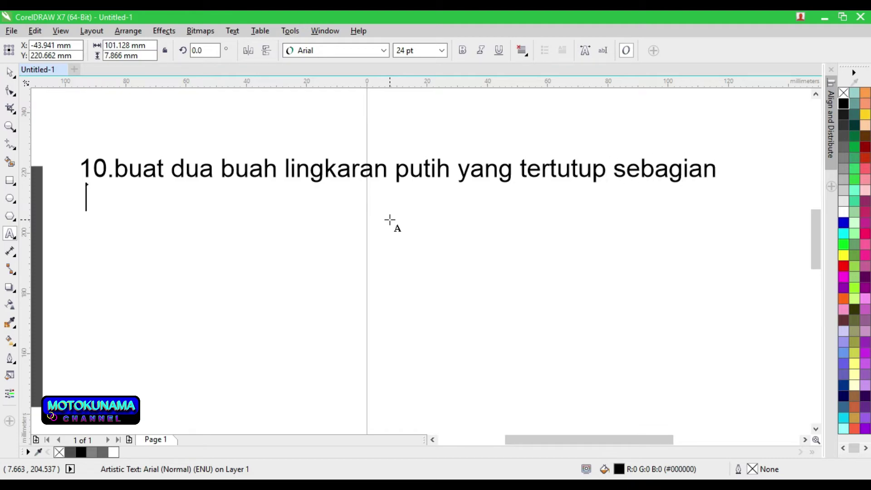
type("oleh oval abu abu")
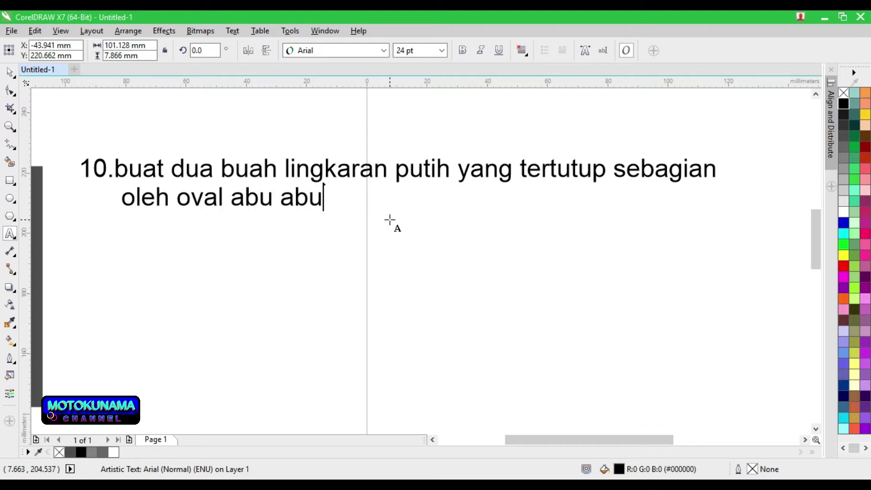
type(" yang pe")
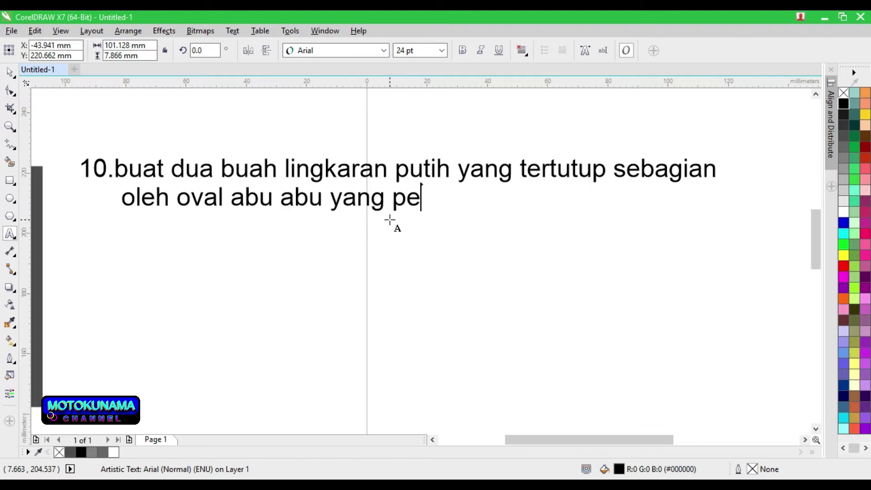
type("nting lin")
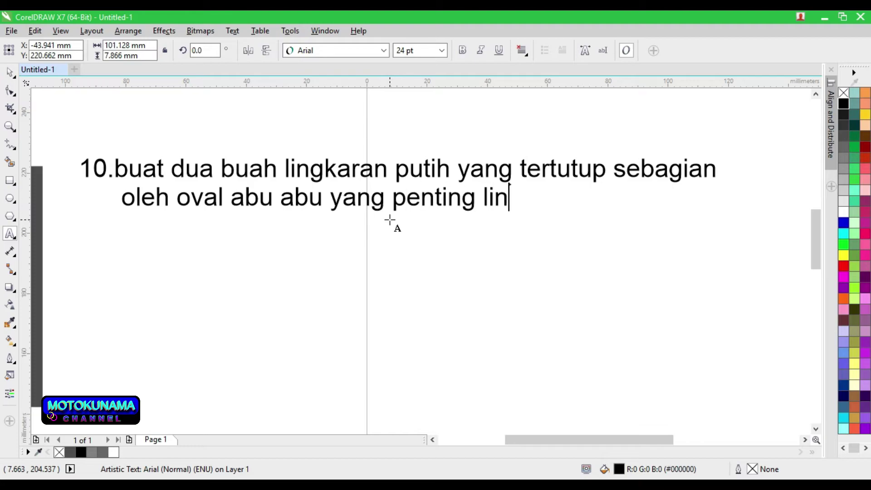
type("gkaran putih sedikit")
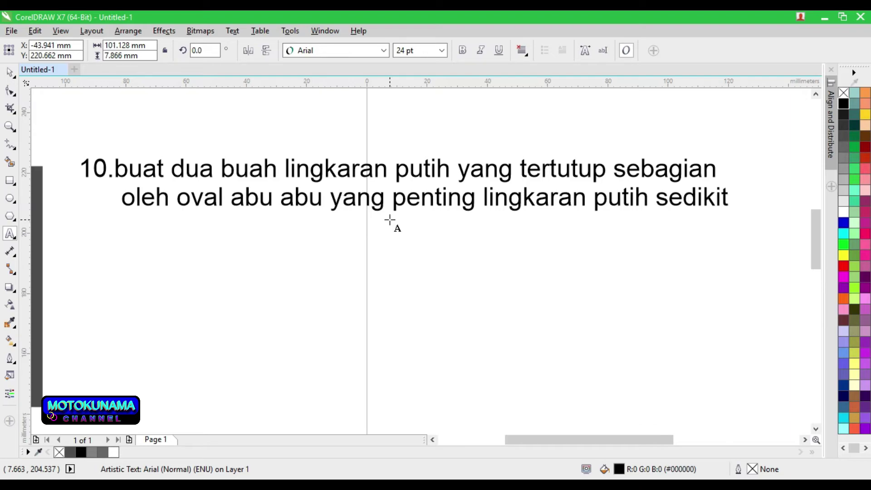
Extend note 10 with two lines reading "oleh oval abu abu yang penting lingkaran putih sedikit" and "terlihat bagian bawah"
key("Return")
type("terlihat bagian abwa")
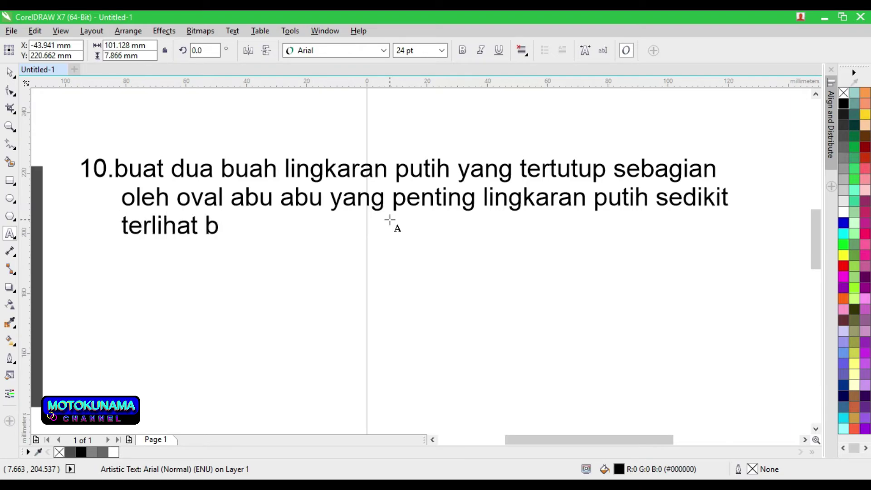
key("BackSpace")
key("BackSpace")
key("BackSpace")
key("BackSpace")
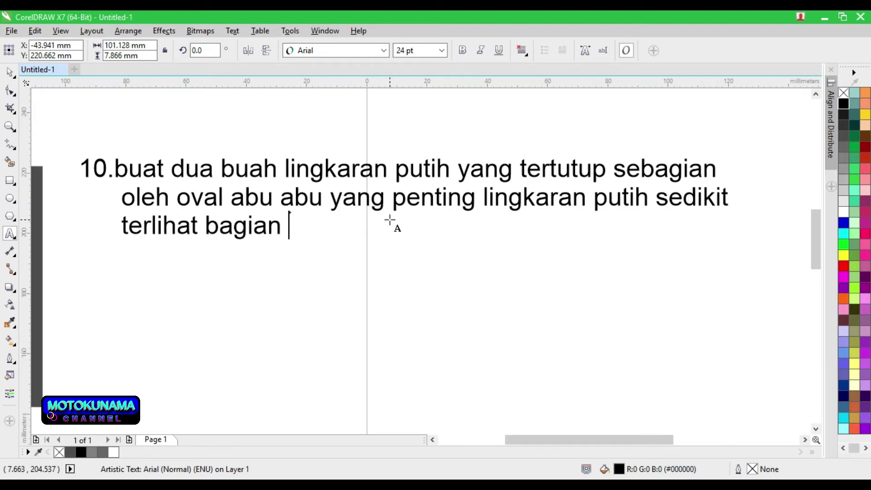
type("bawah")
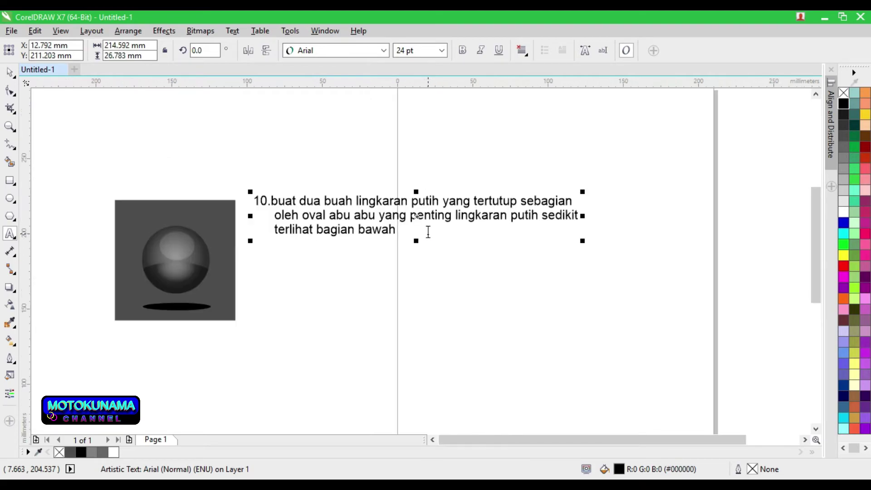
Draw a circle about 42 mm in diameter below note 10 and fill it dark grey (#4D4D4D)
scroll(428, 231, "down", 1)
left_click(10, 198)
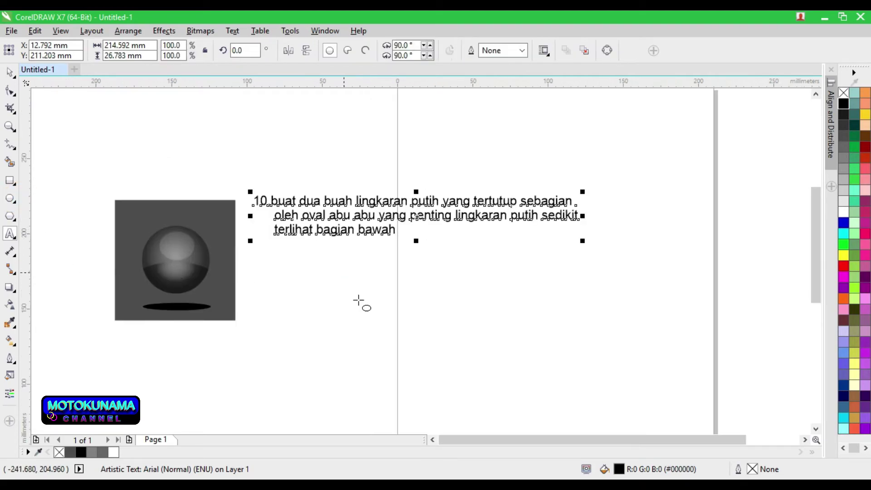
scroll(358, 304, "up", 1)
left_click_drag(317, 219, 445, 346)
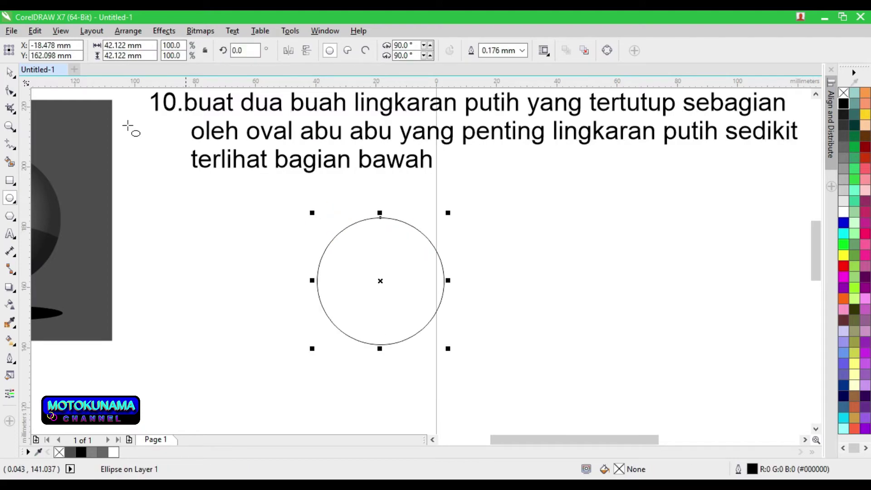
left_click(846, 136)
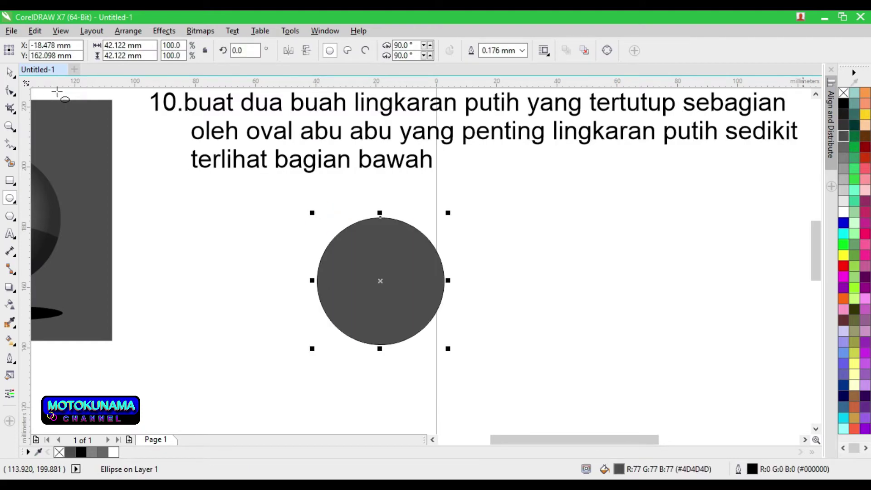
Offset a same-size white copy of the grey circle slightly downward and send it behind the grey one
left_click(10, 72)
mouse_move(408, 259)
left_mouse_down()
mouse_move(408, 279)
mouse_move(406, 255)
mouse_move(409, 270)
left_mouse_up()
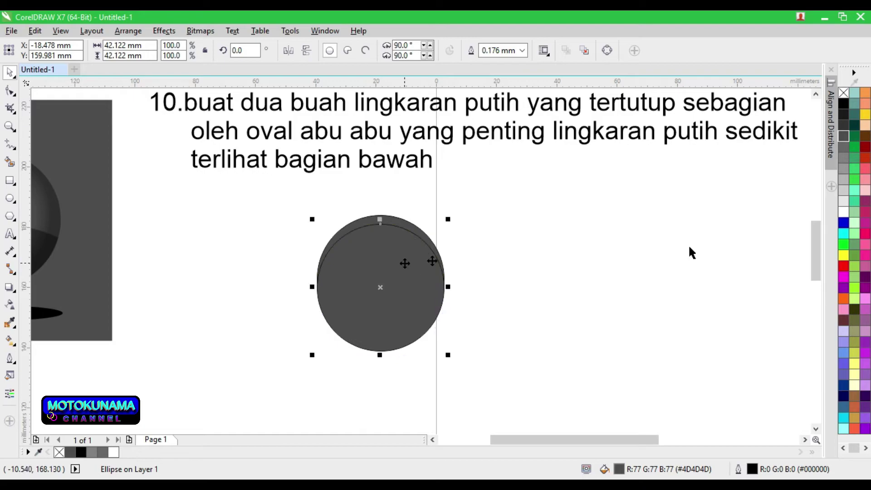
left_click(843, 217)
right_click(400, 301)
mouse_move(439, 336)
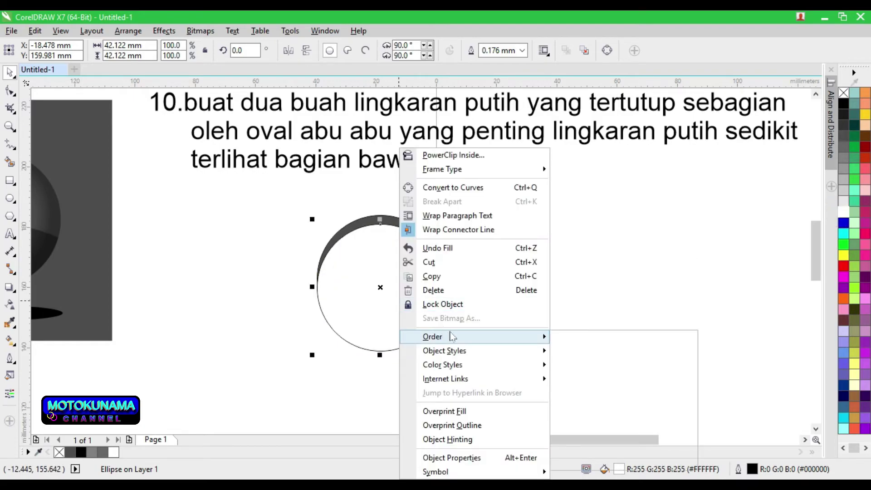
left_click(607, 351)
Enlarge the front grey circle to about 47 mm, keeping a thin white crescent uncovered below it
left_click(435, 244)
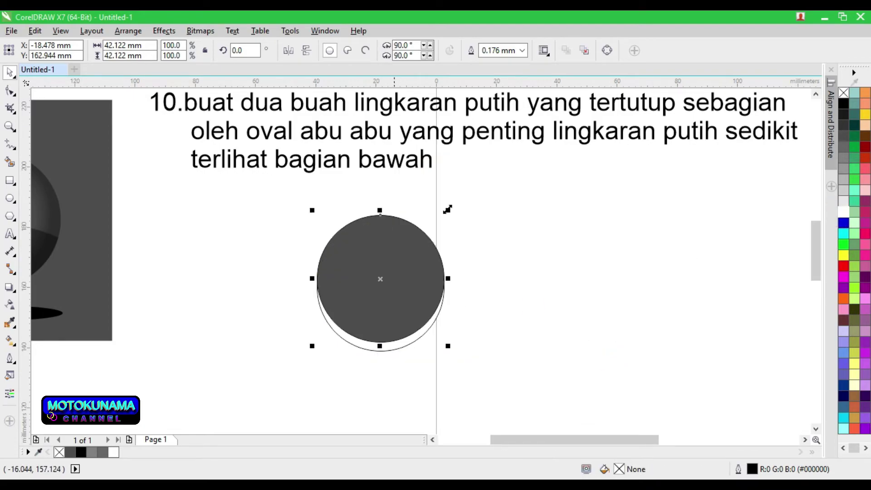
left_click_drag(447, 210, 456, 198)
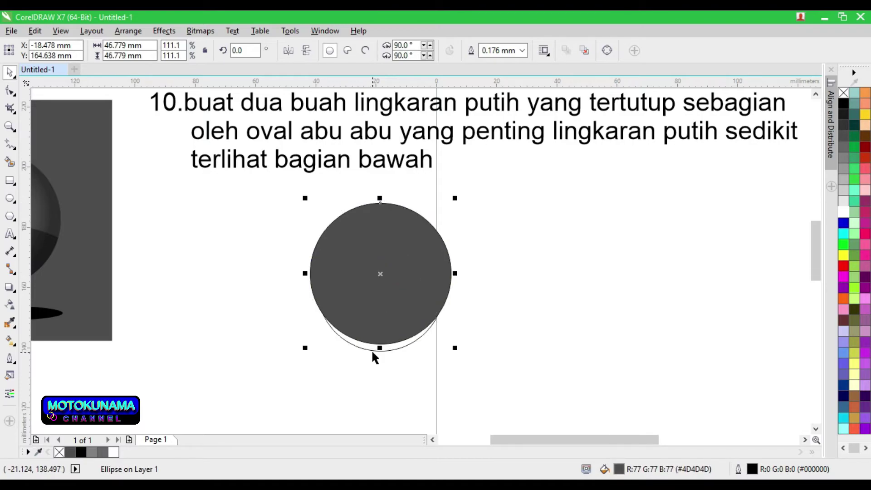
scroll(371, 349, "up", 2)
scroll(371, 349, "down", 2)
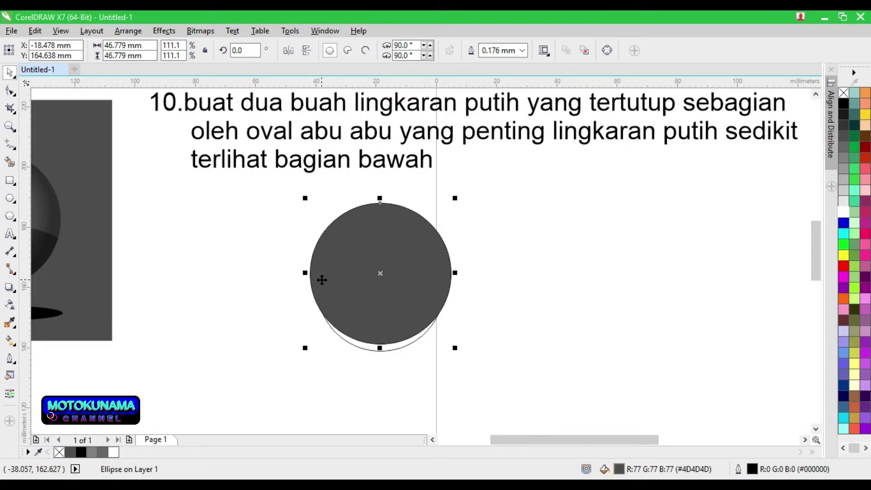
Subtract the grey circle from the white circle behind it with Back Minus Front, leaving a crescent
left_click(651, 227)
left_click_drag(292, 184, 510, 371)
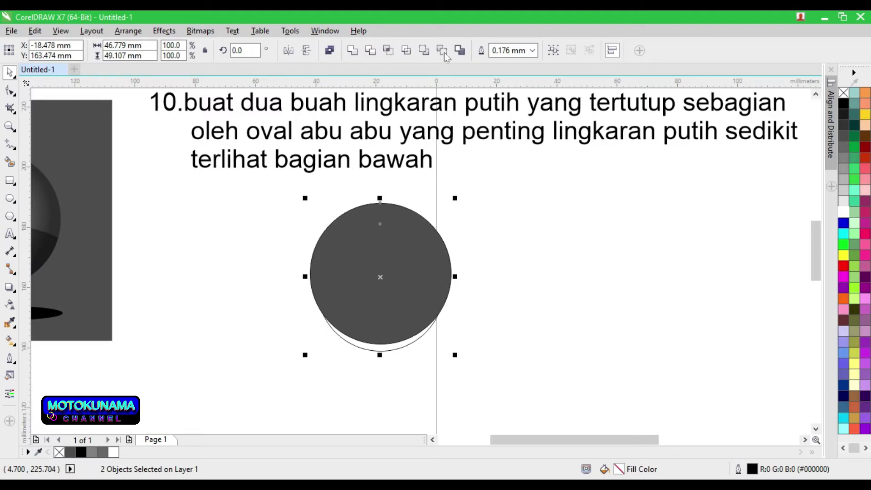
left_click(444, 52)
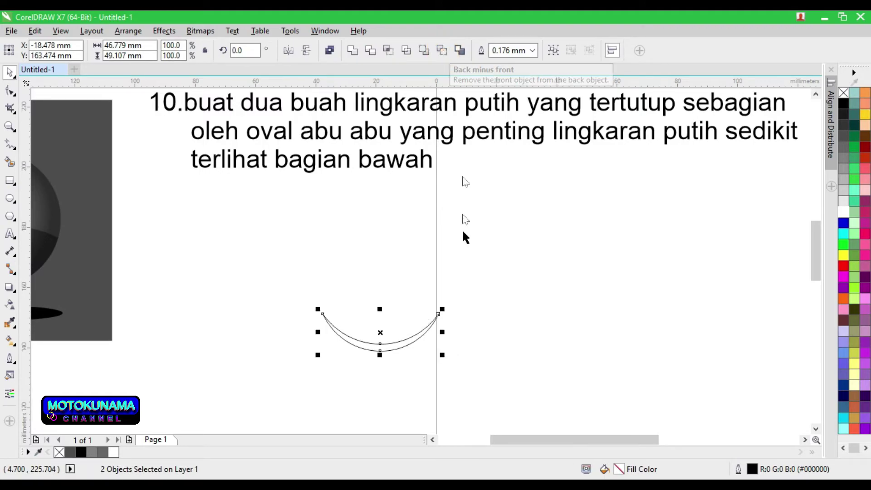
Bring the white crescent to the front of the page and move it onto the ball's lower half
scroll(461, 229, "down", 2)
right_click(414, 317)
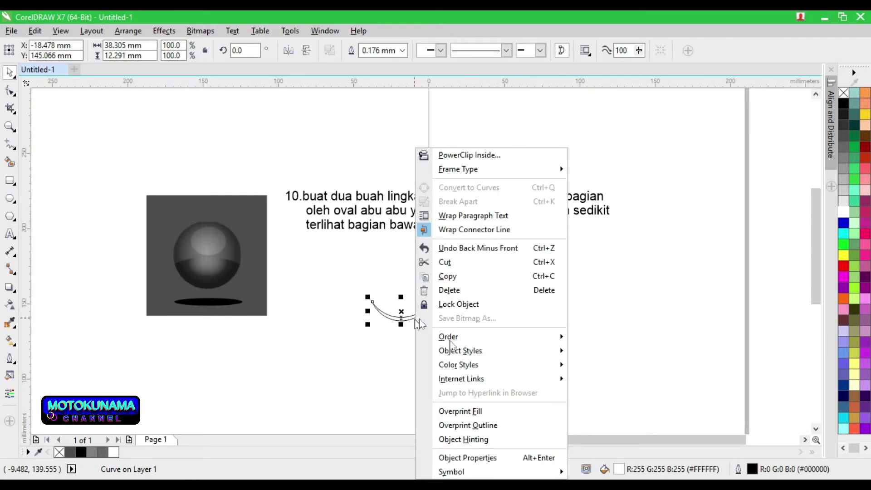
mouse_move(558, 336)
left_click(610, 337)
left_click_drag(429, 324, 236, 289)
scroll(228, 293, "up", 4)
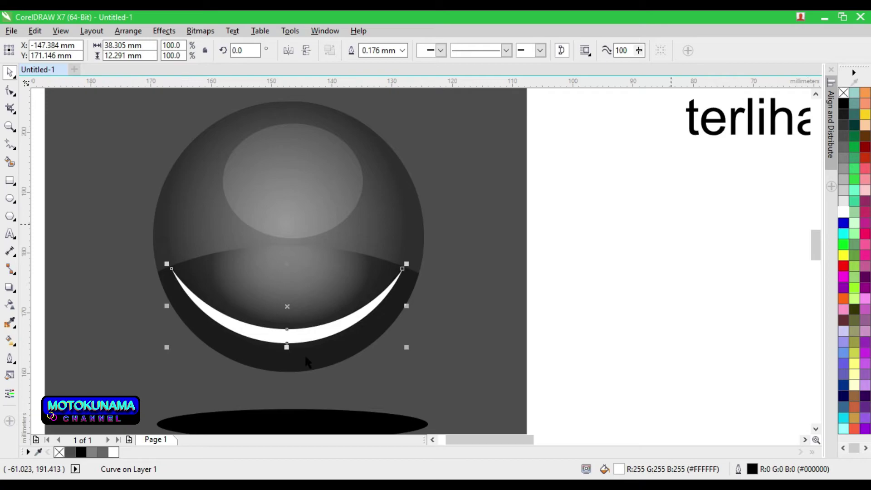
Remove the crescent's outline and thicken its middle with the Shape tool to about 15 mm overall height
right_click(843, 93)
key("F10")
scroll(290, 337, "up", 4)
left_click_drag(354, 336, 360, 274)
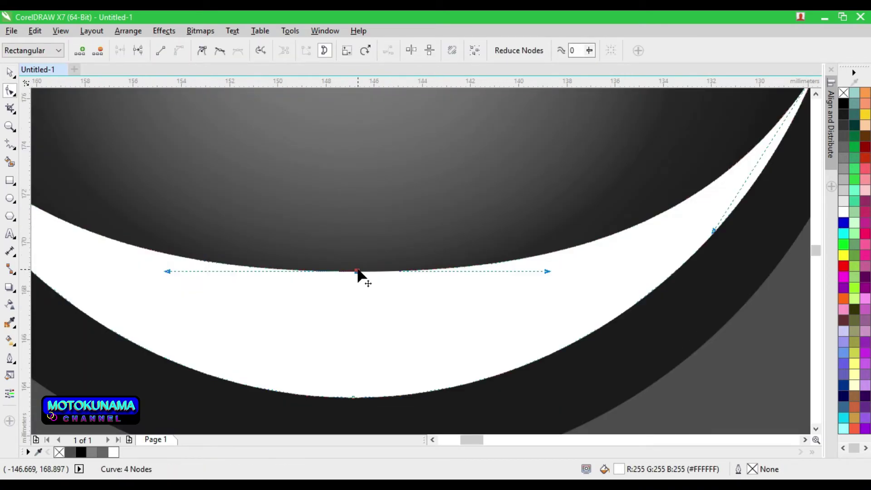
Write a new note above and beside the square reading "11.agar terlihat buram objek harus di ubah menjadi bitmap"
scroll(360, 274, "down", 2)
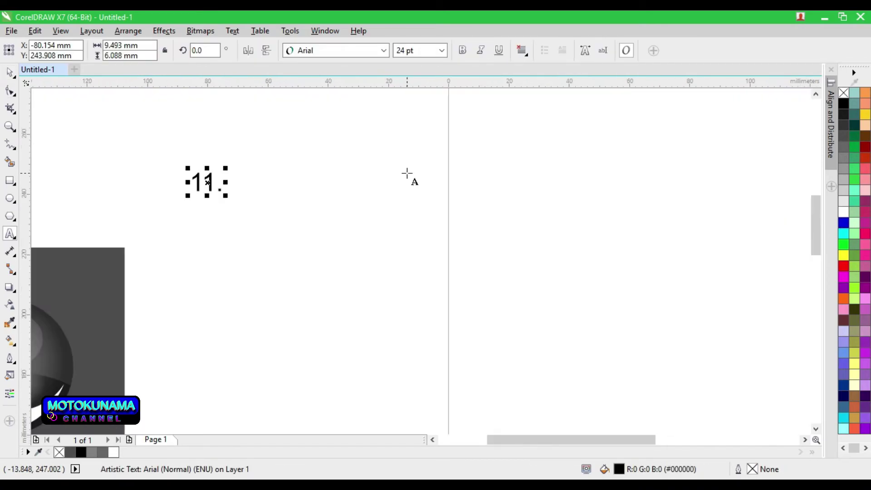
type("aga")
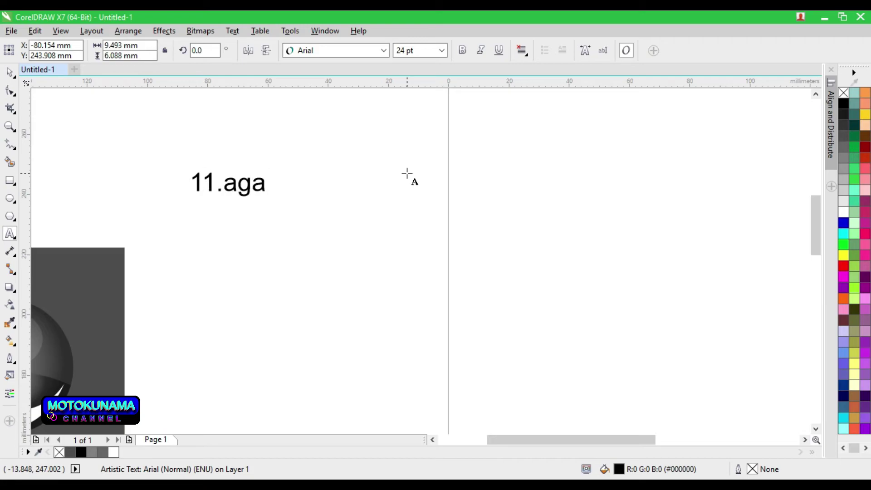
type("r terlihat buram")
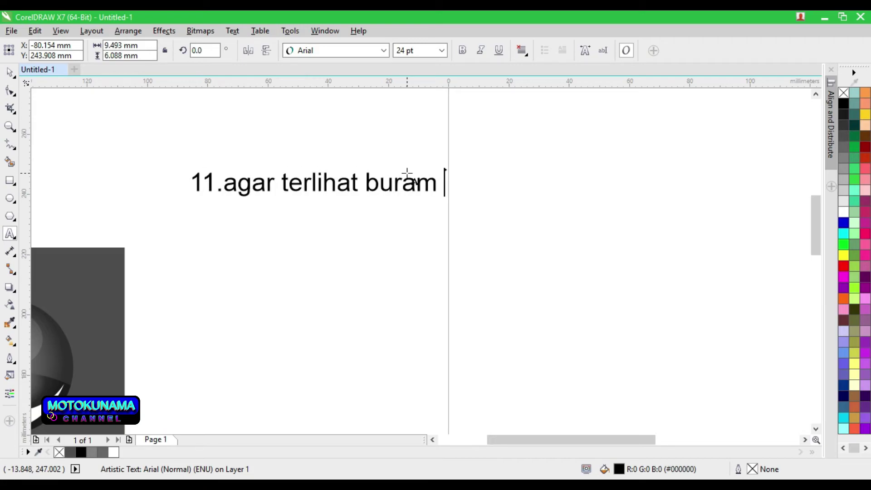
type(" objek")
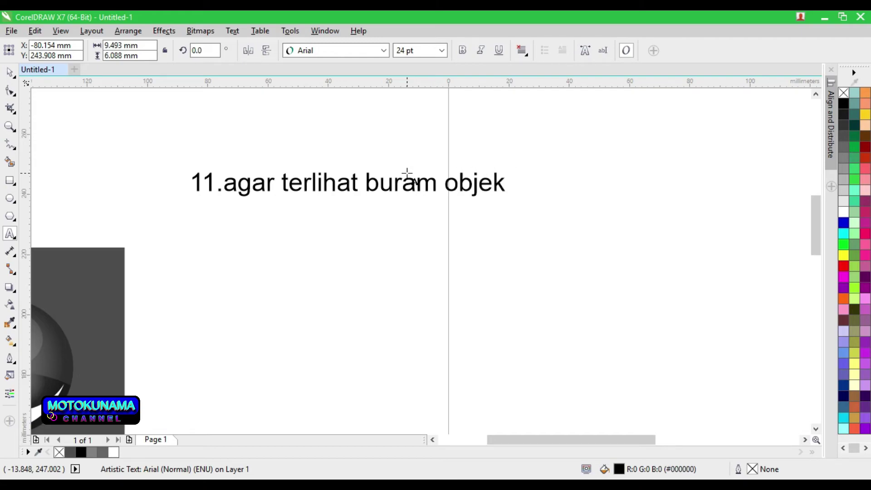
type(" harus di ubah")
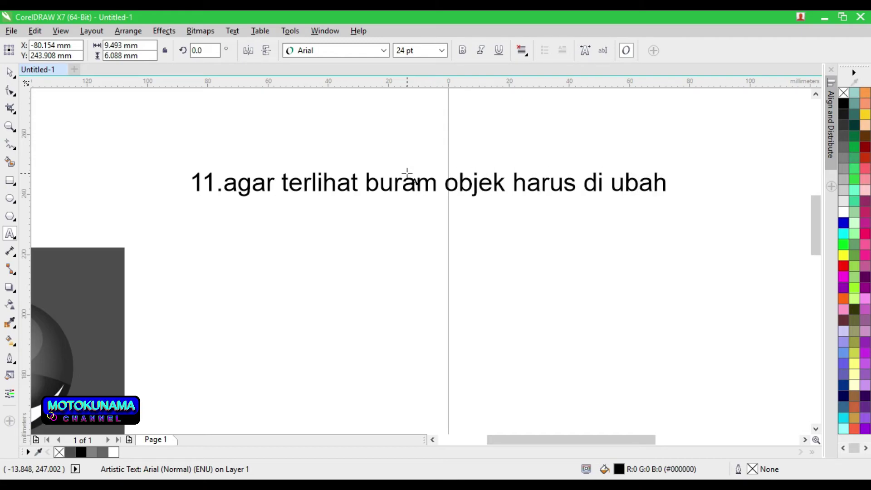
type(" menjadi")
type("    bitmap")
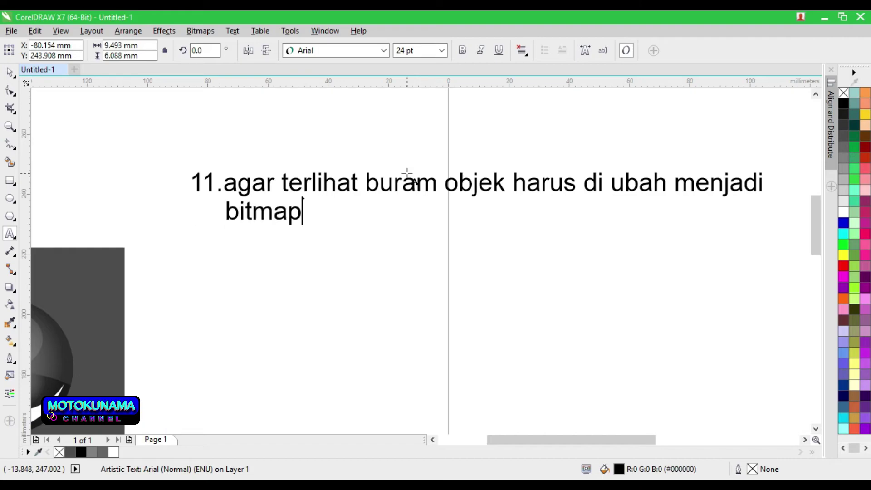
type(" klik menu b")
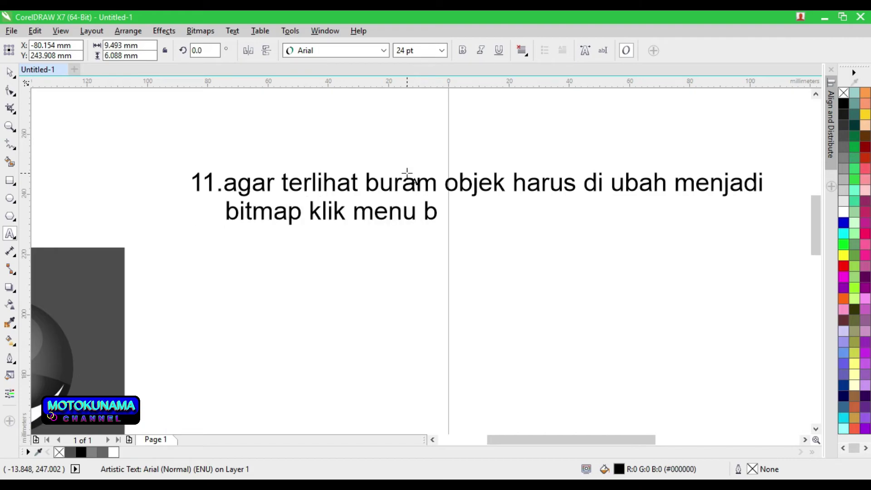
type("itmap ")
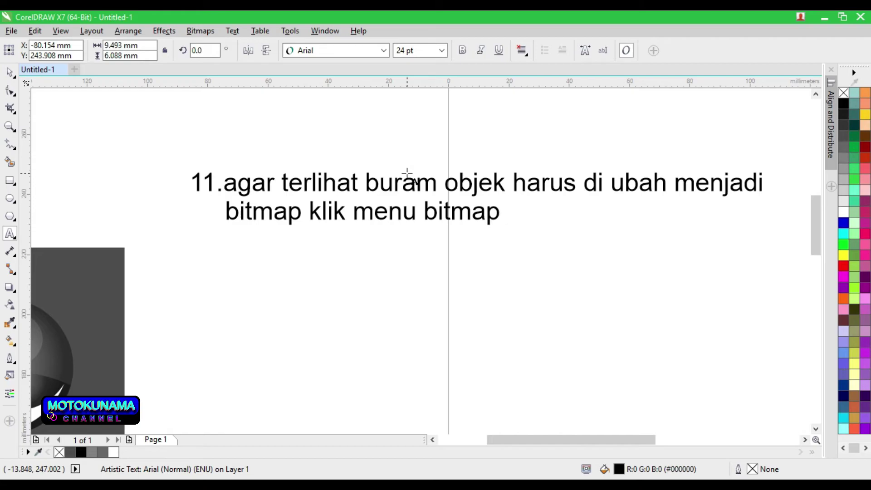
type("trs pi;i")
Continue the second line of note 11 with "klik menu bitmap trs pilih convert to bitmap"
key("BackSpace")
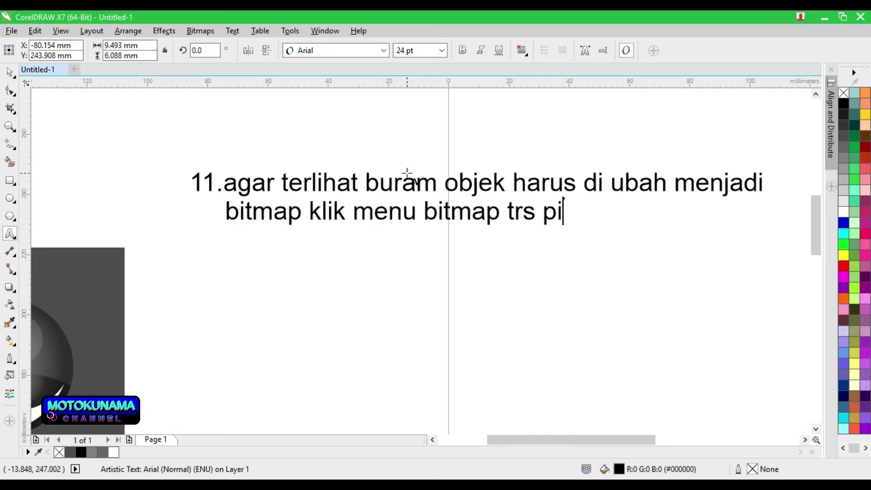
type(";ih")
key("BackSpace")
type("ilih convert")
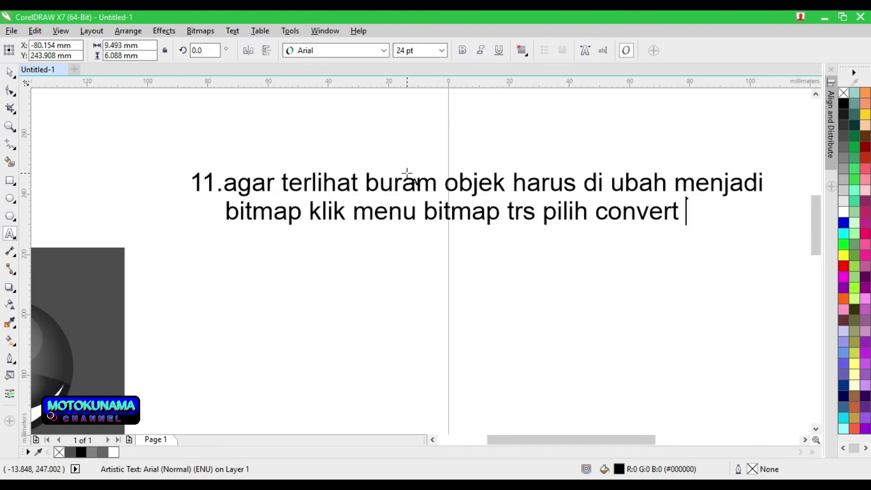
type(" to bitmap")
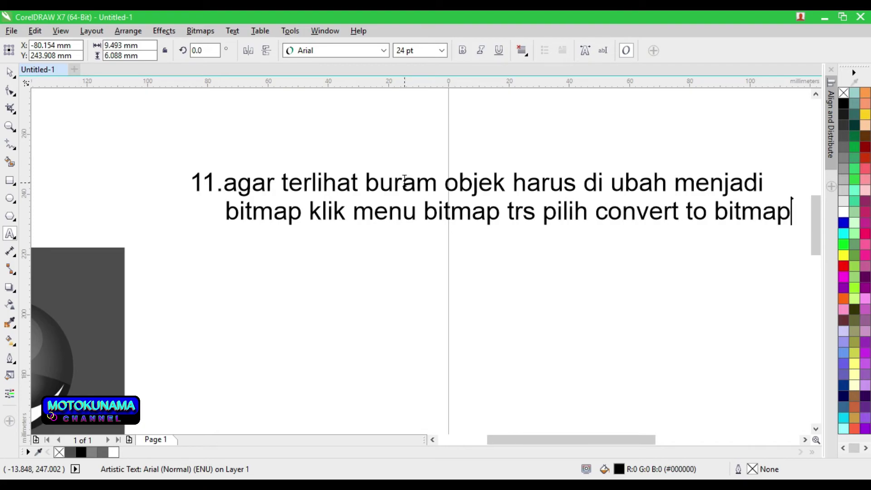
Convert the white crescent on the ball's lower half to a 300 dpi RGB bitmap
scroll(404, 181, "down", 3)
scroll(319, 222, "up", 3)
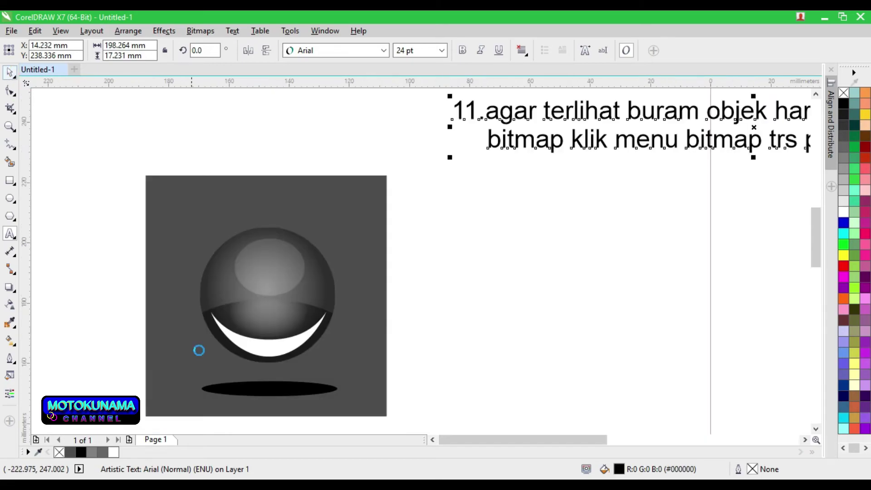
scroll(199, 350, "up", 2)
left_click(303, 334)
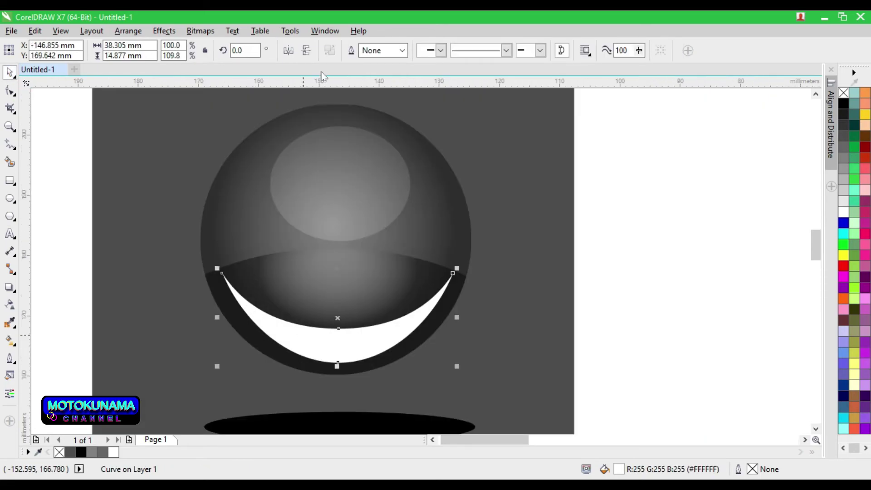
left_click(201, 31)
left_click(213, 46)
left_click(399, 316)
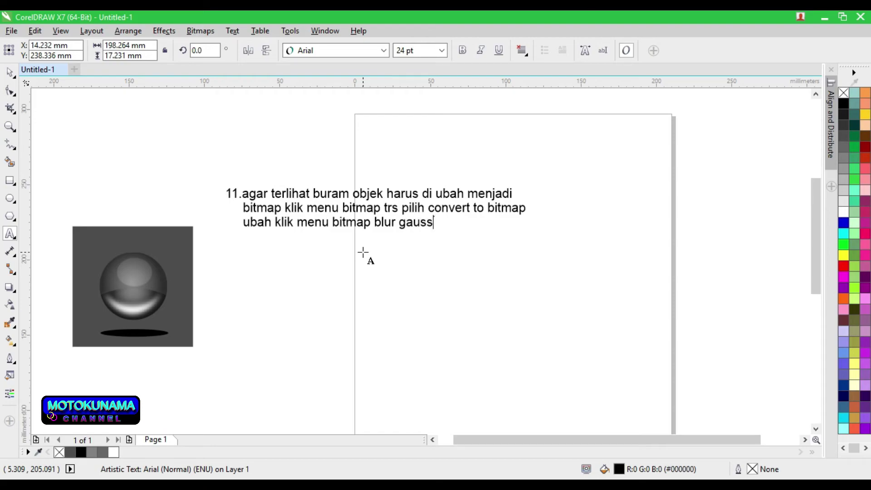
Complete the third line of note 11 as "ubah klik menu bitmap blur gaussian blur atur radius misal 7 pixel"
type("ian blur atur radius misal 7 pixel")
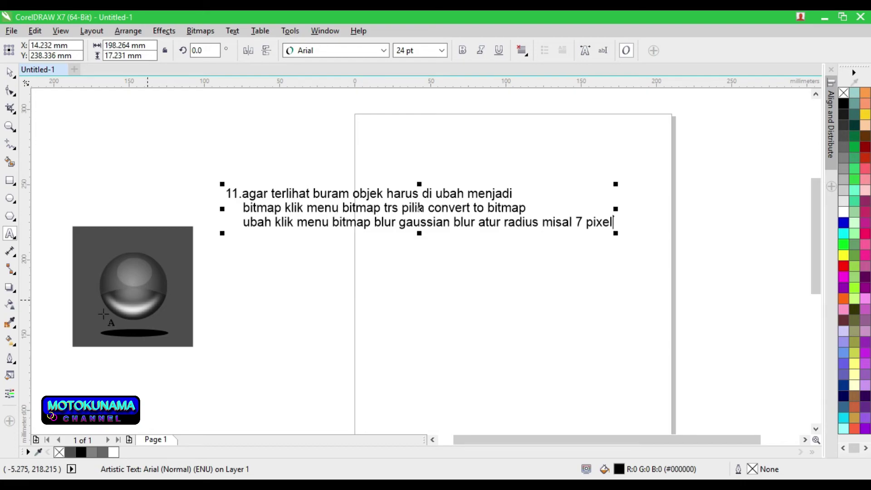
Apply a Gaussian blur with a radius of about 7.4 pixels to the white crescent bitmap on the ball
scroll(108, 311, "up", 2)
left_click(159, 303)
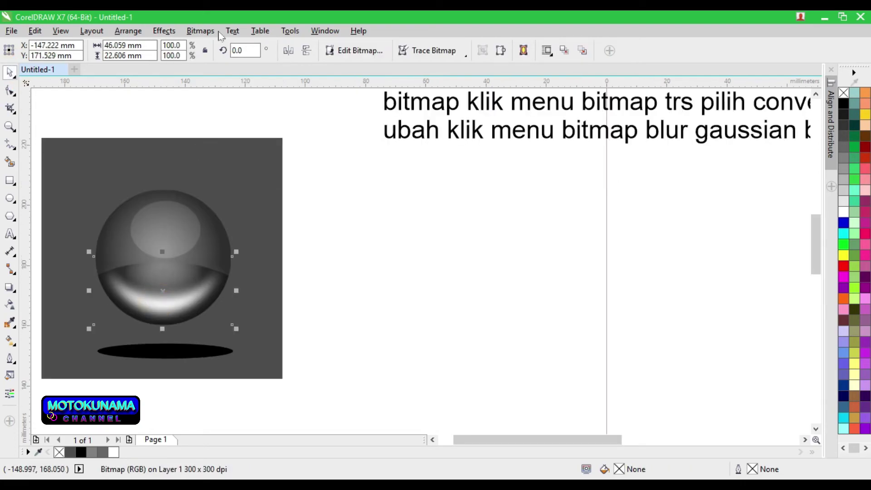
left_click(200, 30)
mouse_move(242, 306)
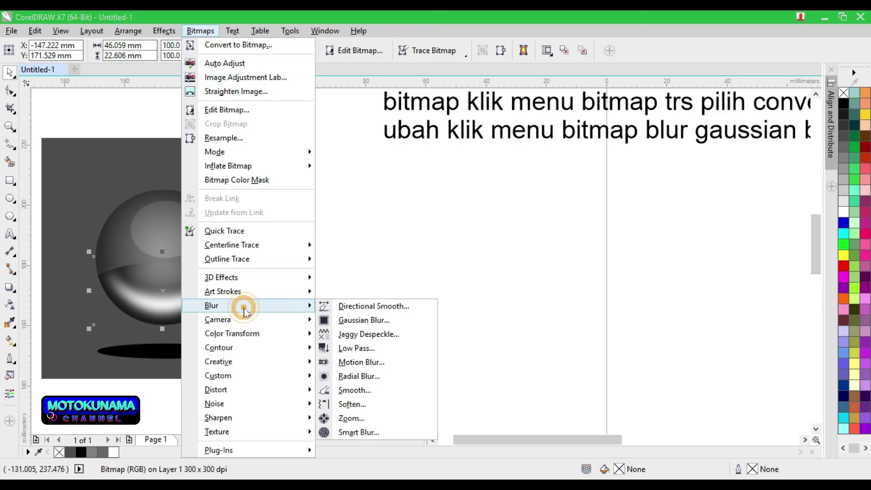
left_click(358, 319)
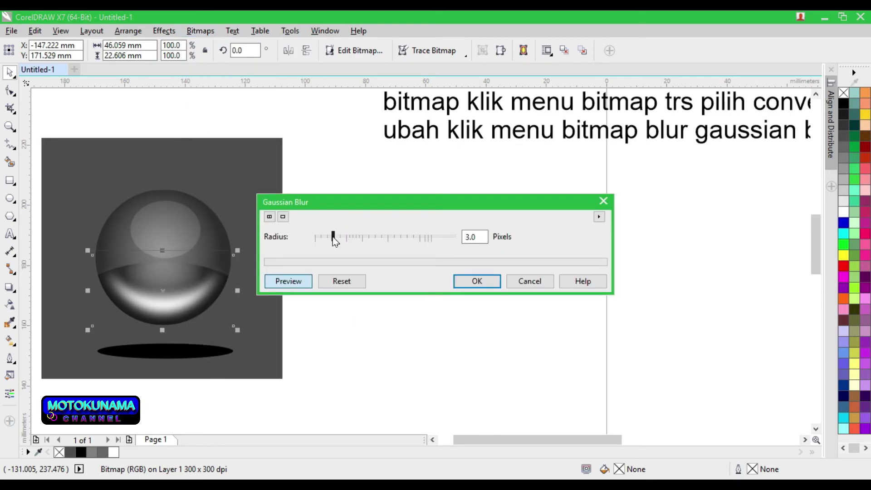
left_click_drag(334, 239, 356, 239)
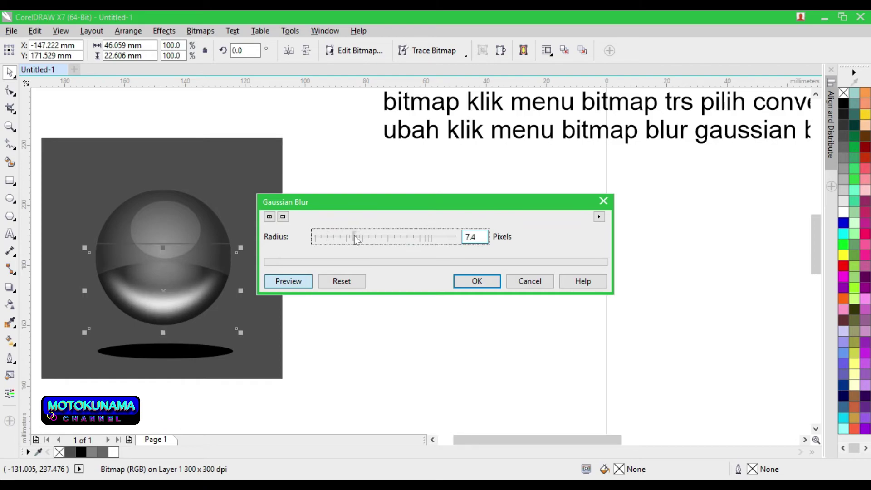
left_click(472, 281)
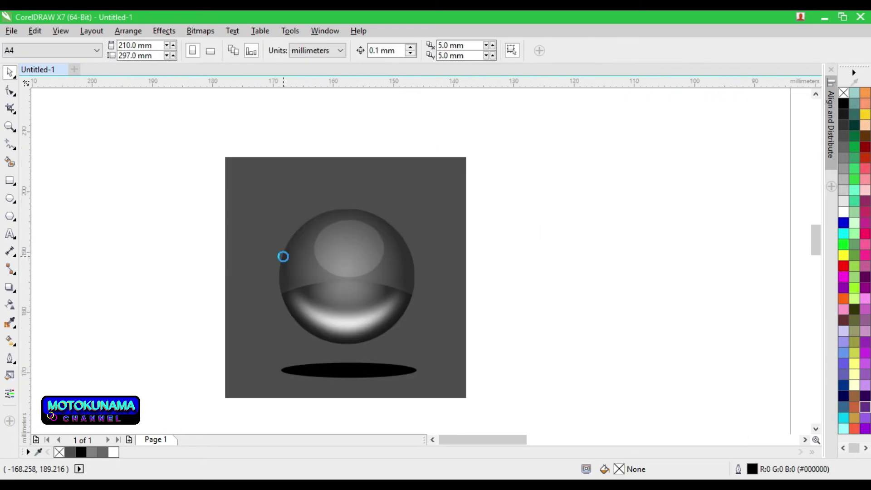
Add the letter K as 24 pt Arial text at the middle of the ball
scroll(282, 255, "up", 2)
left_click(384, 308)
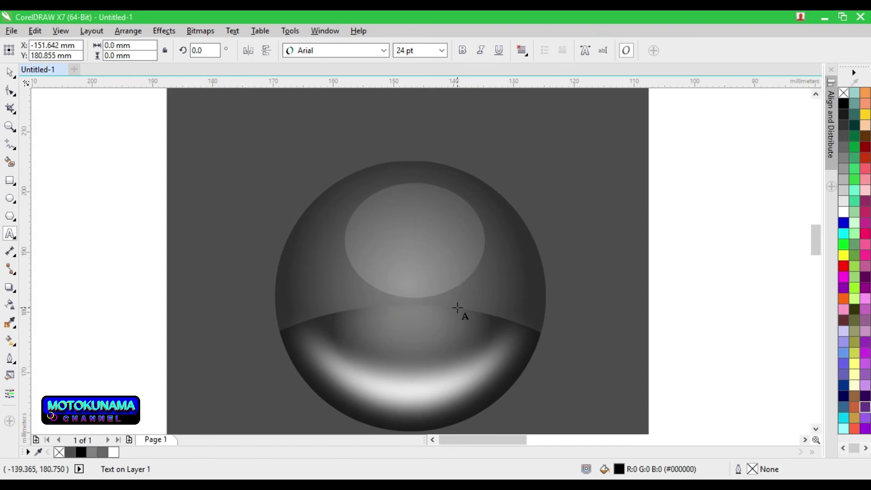
type("K")
Try the Charlemagne Std font on the letter K and undo the change
left_click(365, 50)
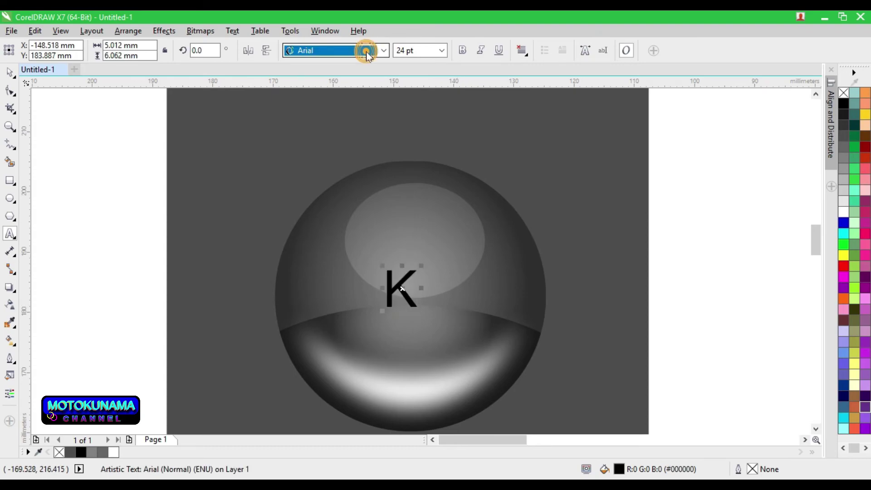
left_click(378, 54)
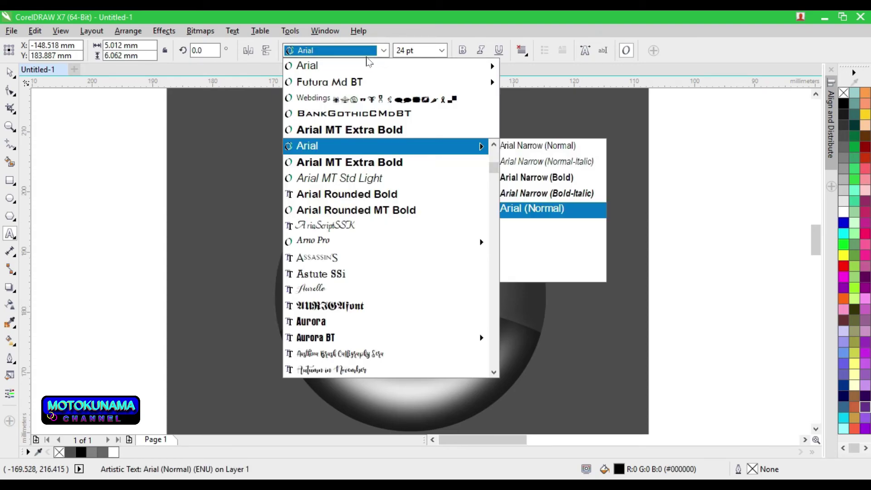
type("Cha")
type("t")
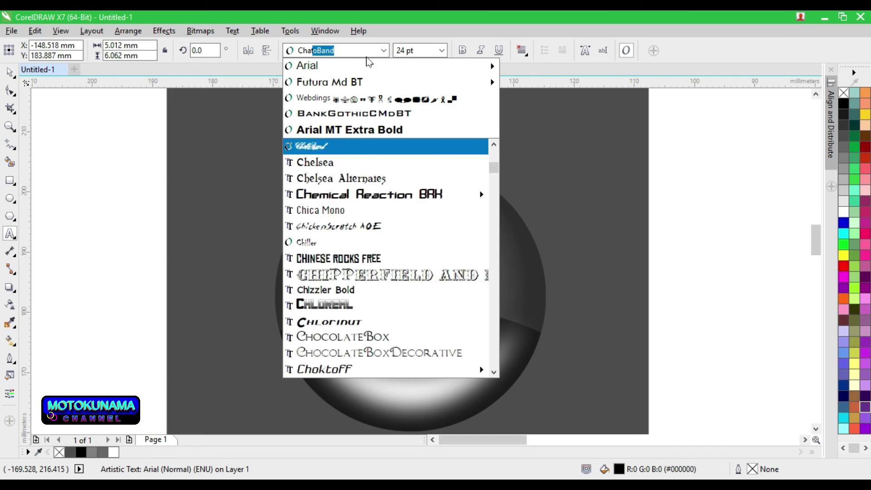
key("BackSpace")
key("BackSpace")
type("r")
left_click(376, 164)
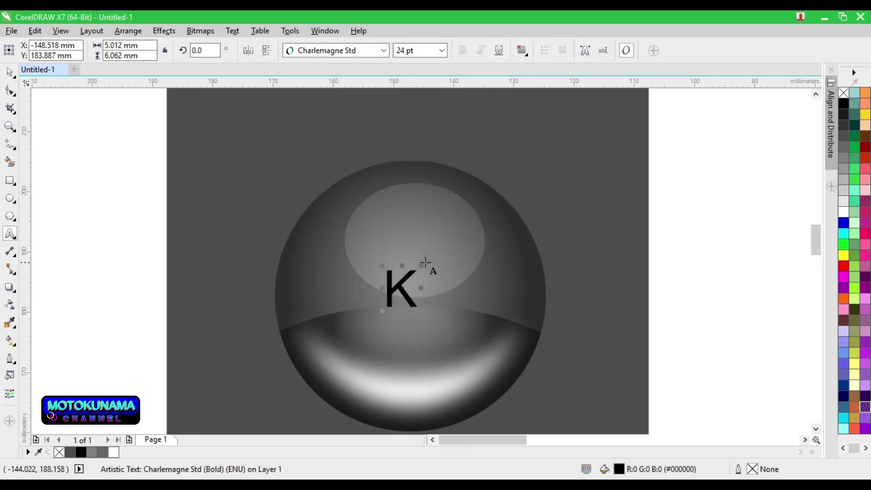
key("ctrl+z")
Enlarge the letter K to about 105 pt, roughly 22 by 26.5 mm, and centre it on the ball
left_click_drag(422, 266, 488, 207)
left_click_drag(417, 240, 429, 242)
left_click(449, 223)
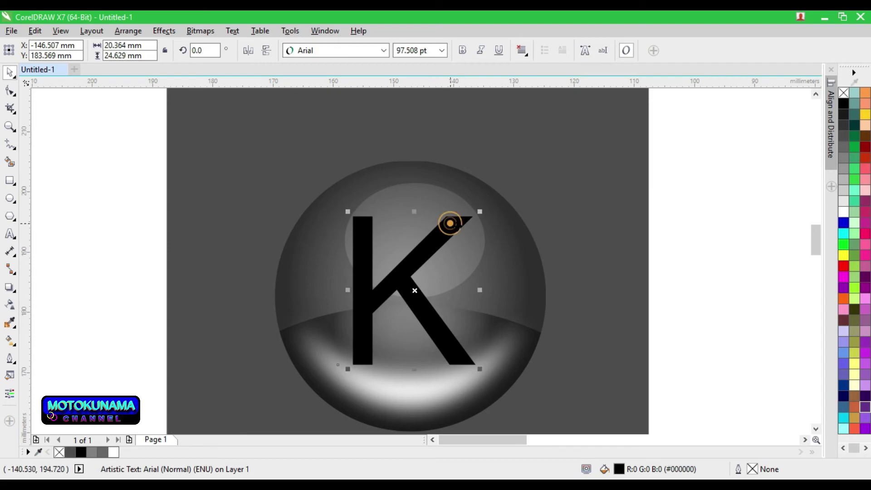
left_click_drag(480, 211, 484, 206)
Copy only the fill properties from the ball's circle onto the letter K
left_click(35, 31)
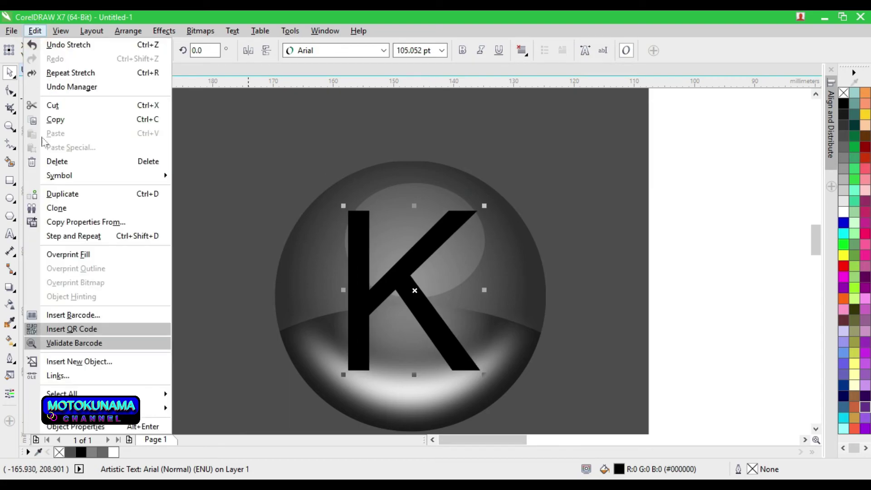
left_click(61, 219)
left_click(335, 239)
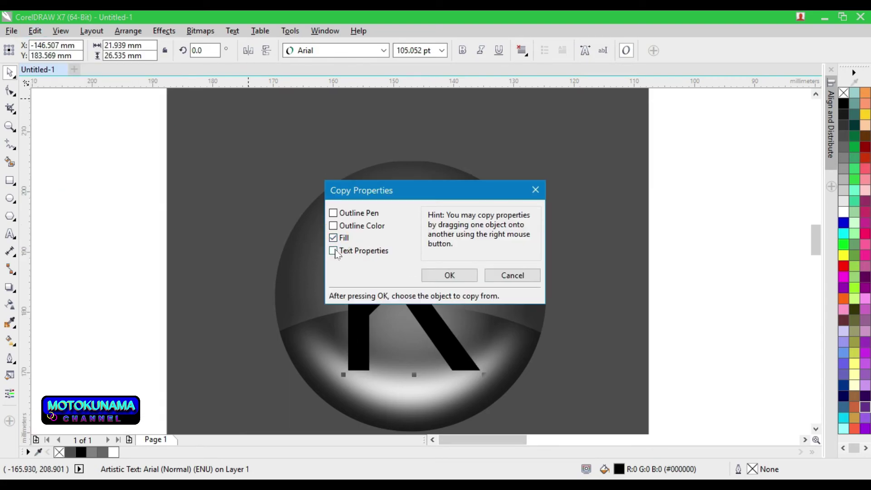
left_click(449, 275)
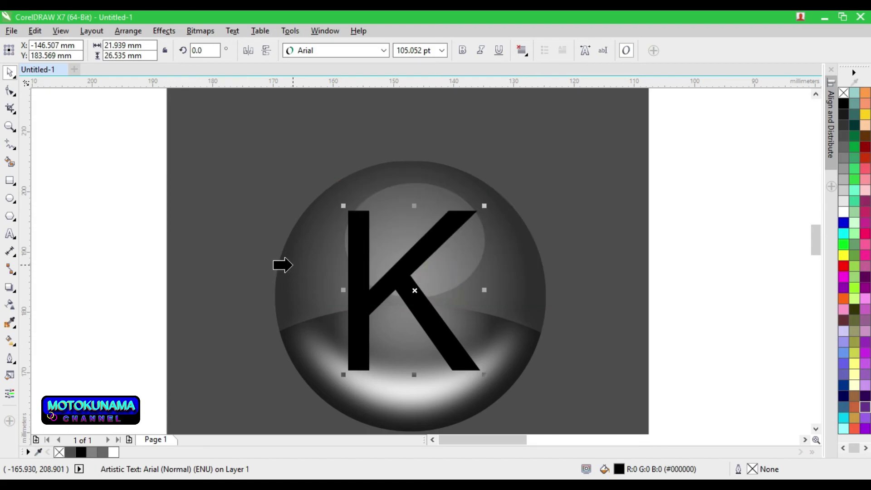
left_click(292, 265)
scroll(383, 288, "down", 1)
scroll(383, 288, "up", 1)
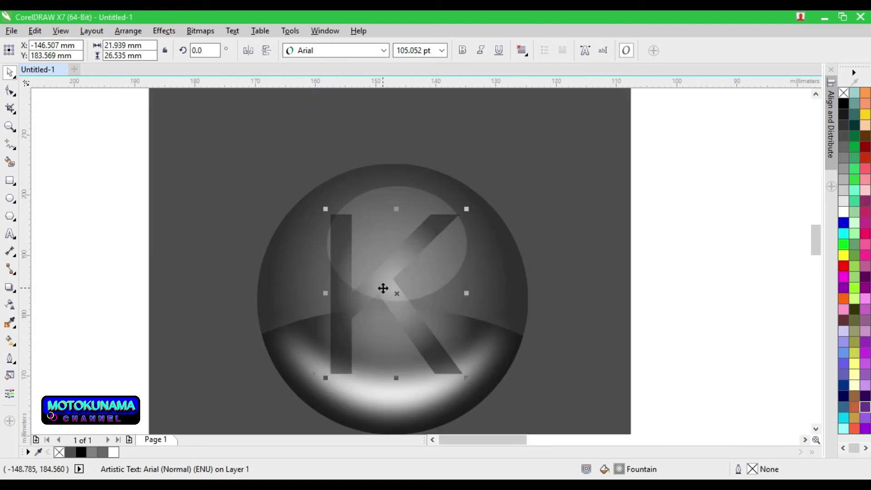
Shorten and widen the copied elliptical gradient on the letter K
left_click(10, 306)
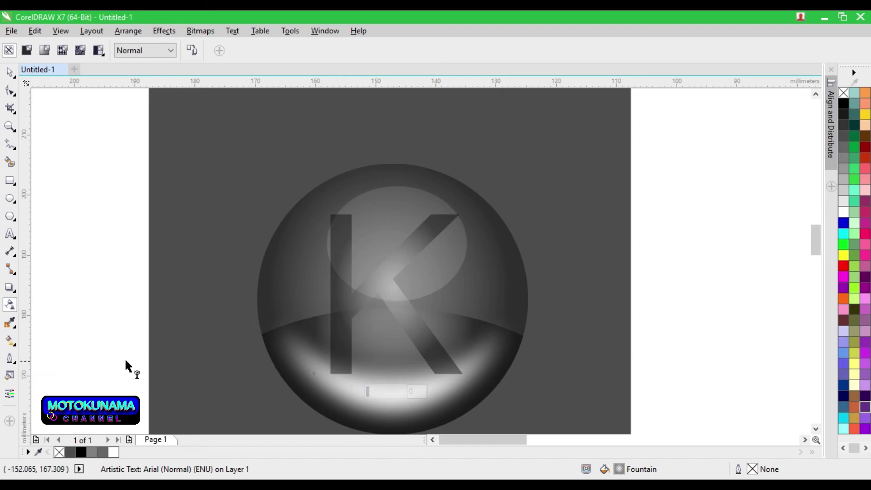
left_click(15, 344)
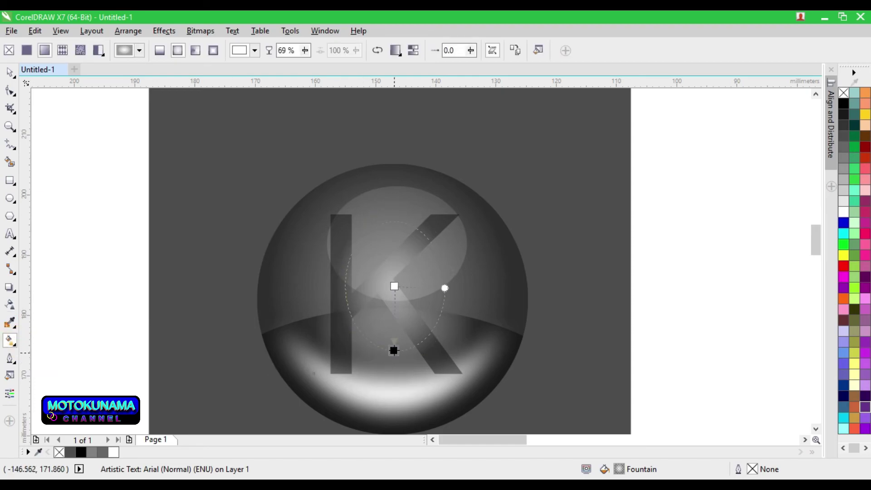
left_click(394, 343)
left_click_drag(394, 343, 393, 336)
left_click_drag(431, 286, 447, 289)
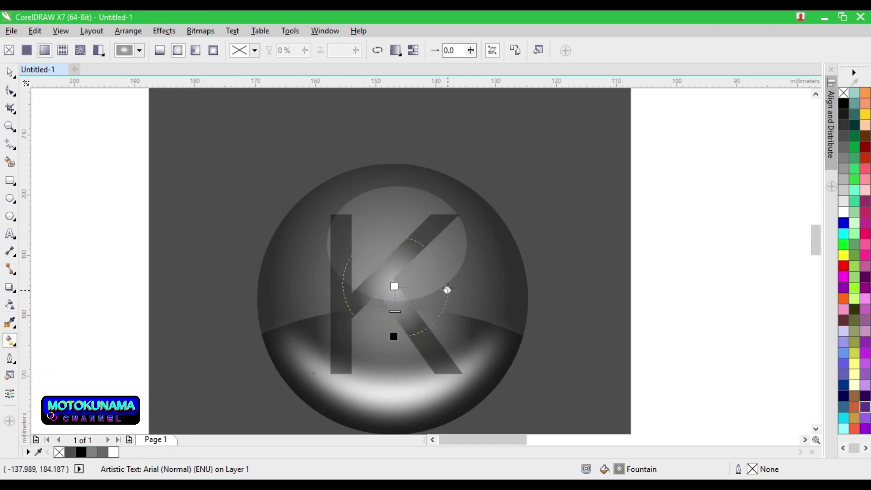
left_click(394, 286)
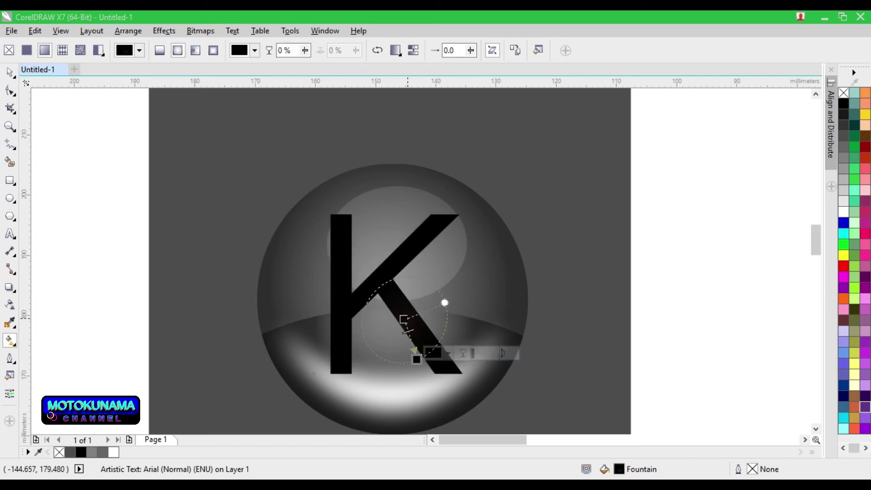
Redraw the elliptical gradient on the letter K's lower leg with a near-black centre and an almost white outer colour
left_click(405, 319)
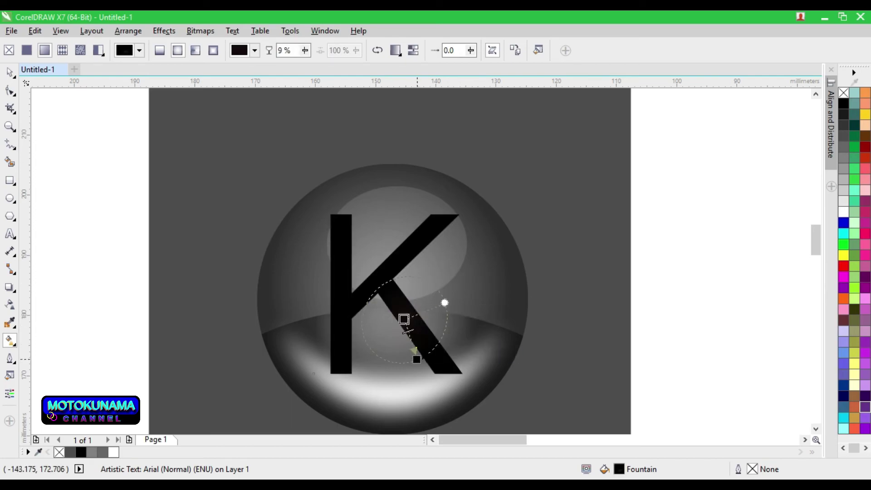
left_click(416, 360)
left_click(447, 354)
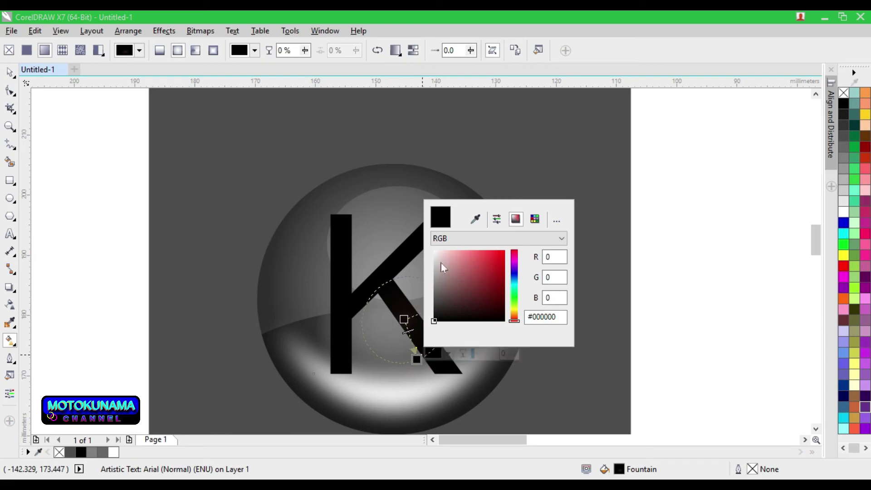
left_click(435, 251)
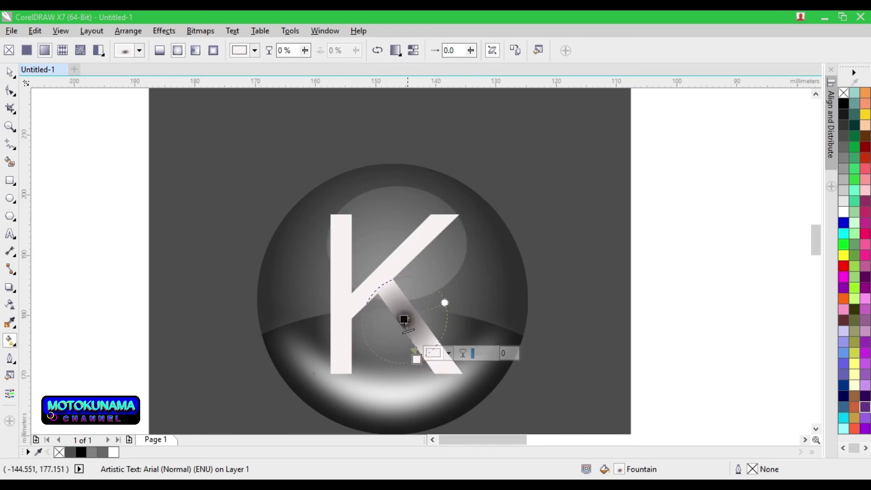
Change the K's gradient to linear and angle it from near-black at the upper stem to almost white at the lower-right leg
left_click_drag(355, 245, 354, 215)
left_click_drag(417, 360, 408, 367)
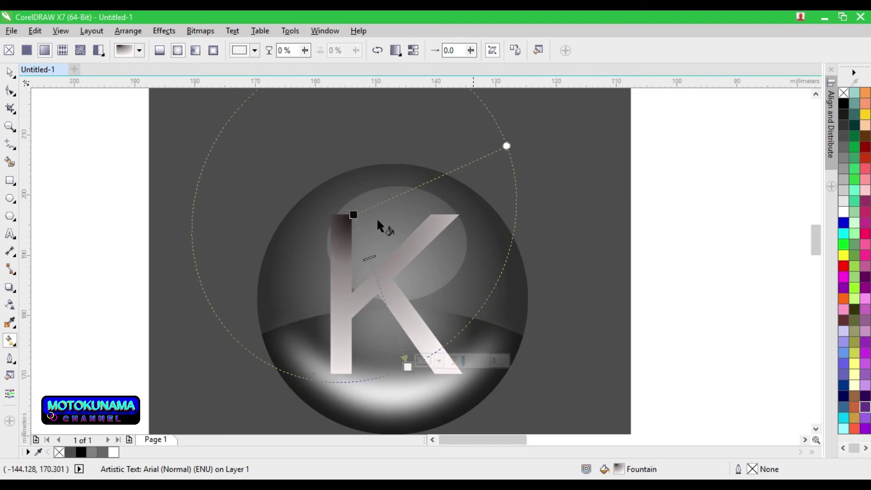
left_click_drag(354, 214, 348, 269)
left_click(159, 50)
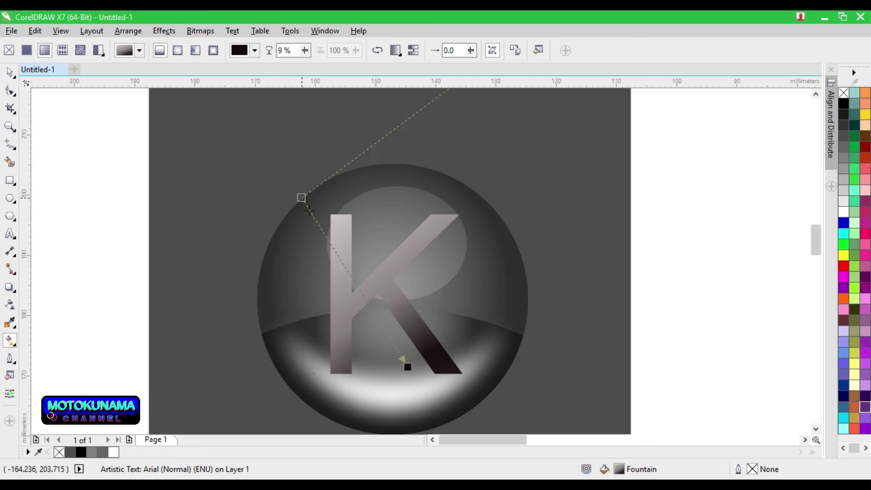
left_click_drag(309, 210, 371, 354)
left_click_drag(507, 374, 505, 372)
left_click_drag(506, 372, 480, 341)
mouse_move(403, 371)
left_mouse_down()
mouse_move(386, 267)
mouse_move(359, 245)
mouse_move(369, 260)
left_mouse_up()
scroll(369, 260, "down", 2)
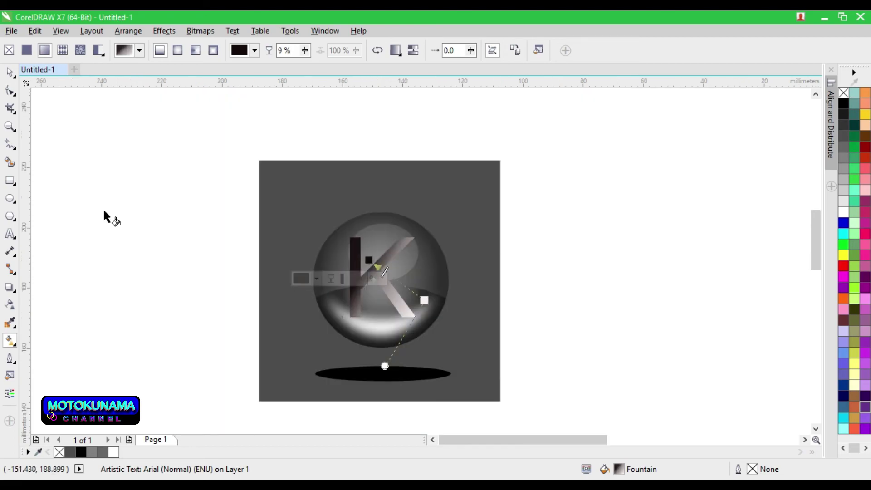
key("space")
Draw a circle about 8 mm wide beside the K's upper arm, filled with light grey RGB 230,230,230 and without outline
scroll(322, 264, "up", 2)
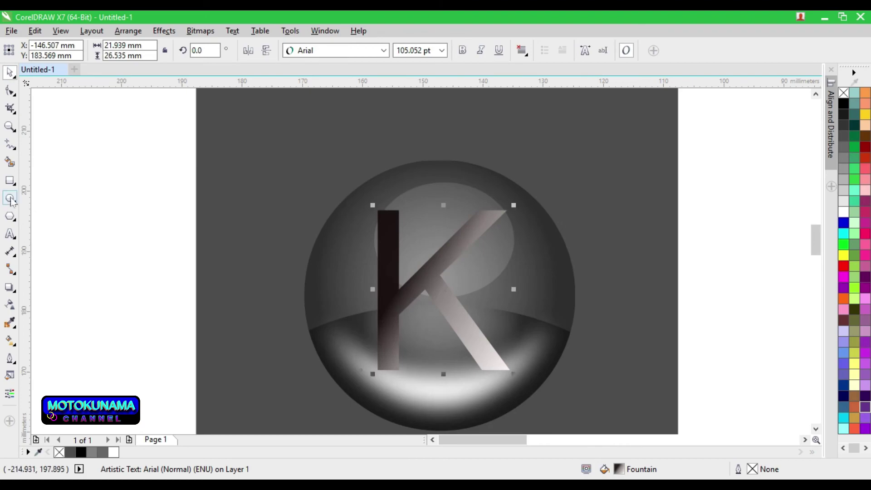
mouse_move(491, 202)
left_mouse_down()
mouse_move(515, 247)
mouse_move(548, 260)
left_mouse_up()
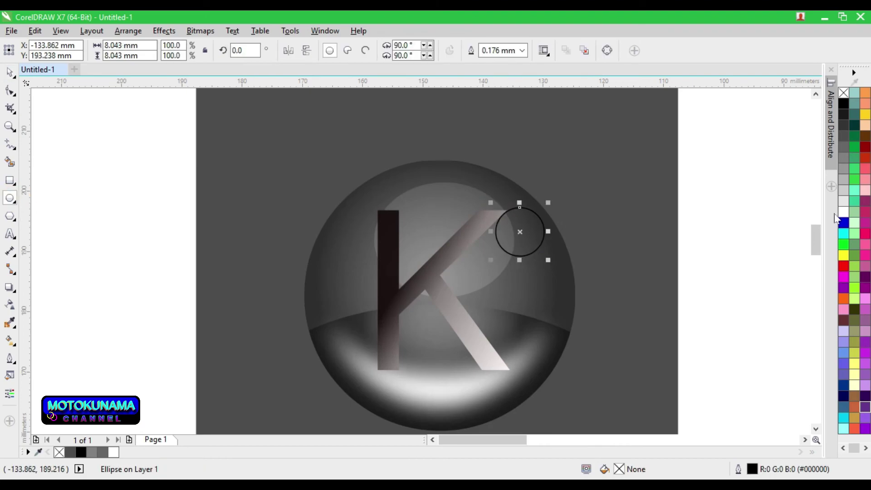
left_click(843, 209)
right_click(843, 93)
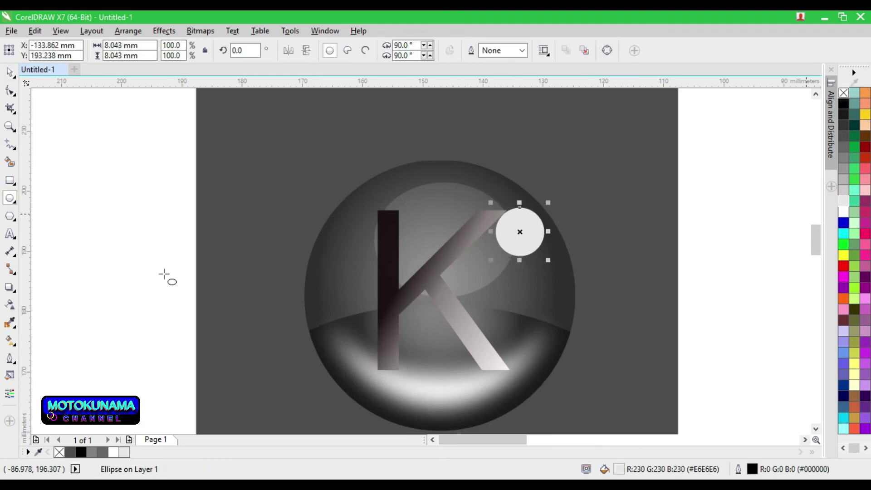
Give the small light grey circle a uniform transparency of 88
left_click(514, 274)
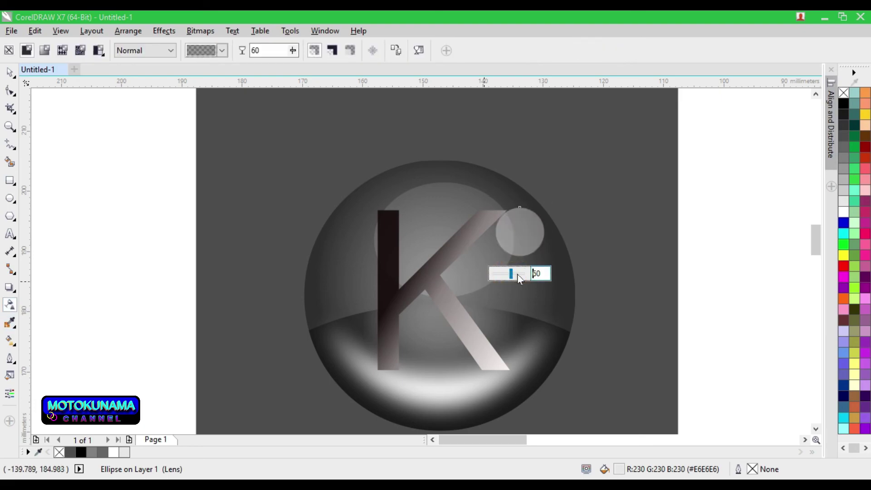
left_click(518, 275)
left_click_drag(521, 276, 523, 277)
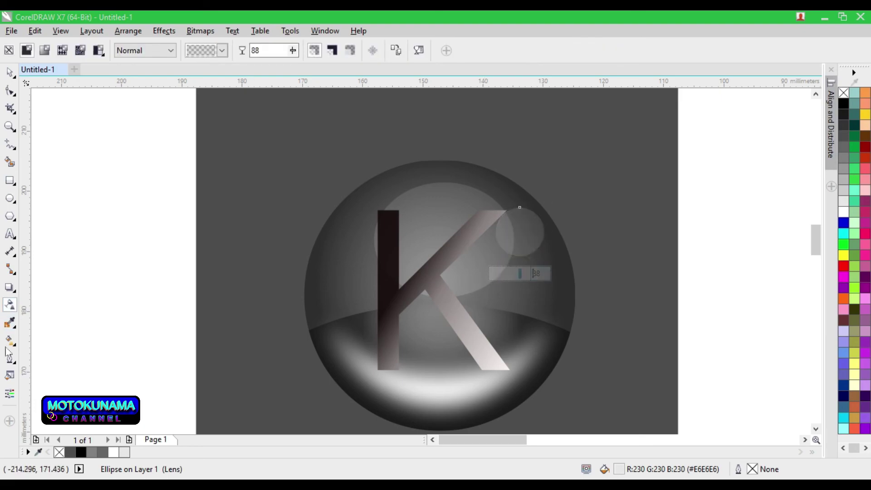
Replace the small circle's solid fill with an elliptical fountain fill
left_click(10, 322)
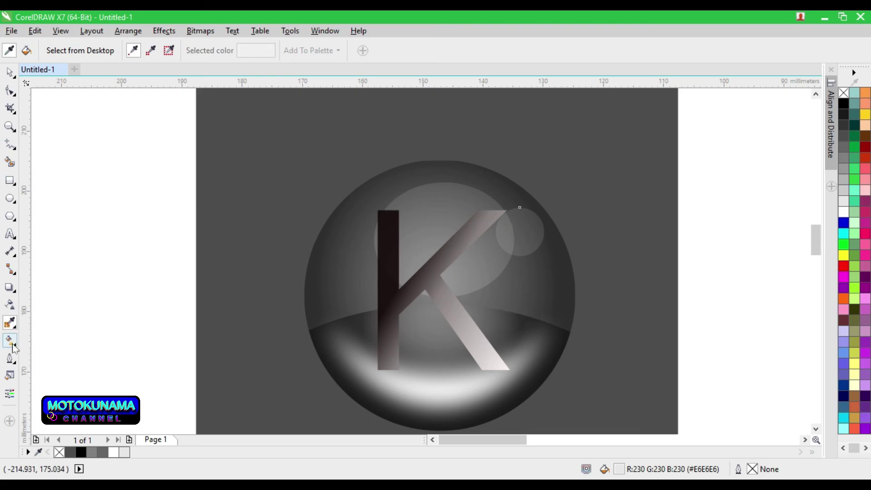
left_click(11, 342)
left_click_drag(524, 217, 521, 220)
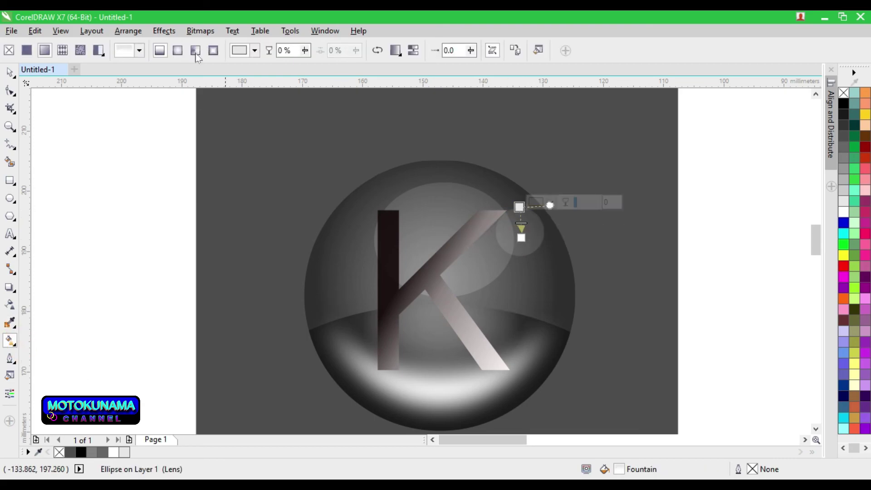
left_click(178, 50)
Set the small circle's uniform transparency to 63 and reopen its elliptical fountain fill for editing
left_click(10, 72)
left_click(10, 340)
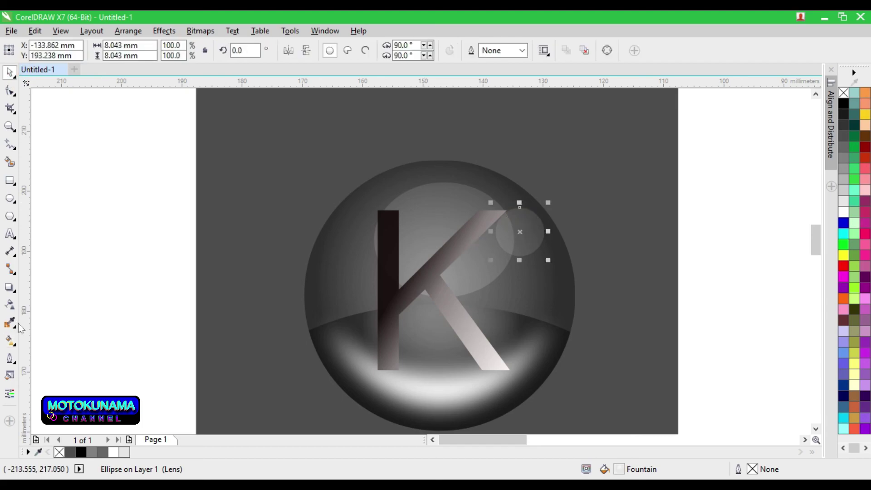
left_click_drag(522, 237, 511, 275)
left_click(9, 309)
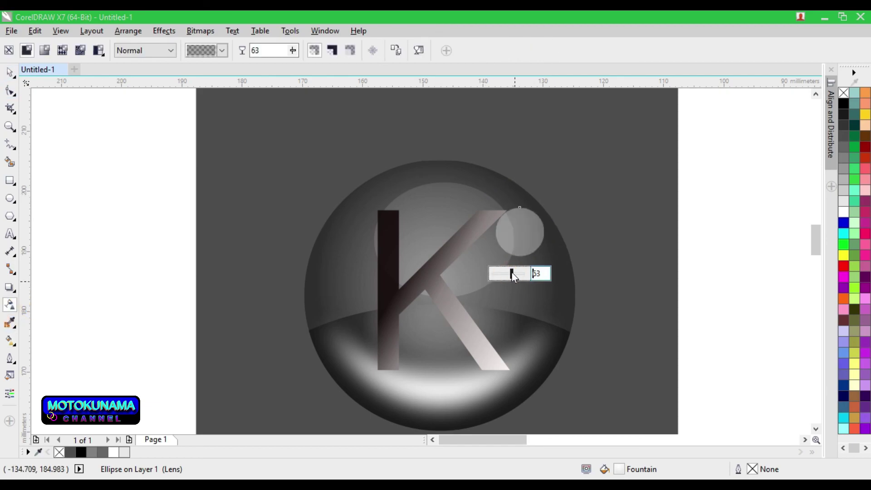
left_click(10, 341)
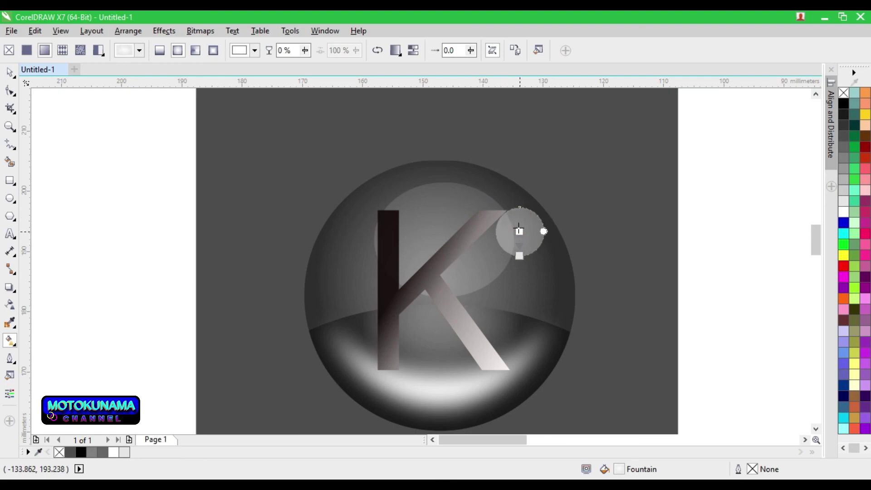
Recolour the small circle black and give it an elliptical fountain fill fading from a white centre to black
left_click_drag(519, 256, 519, 247)
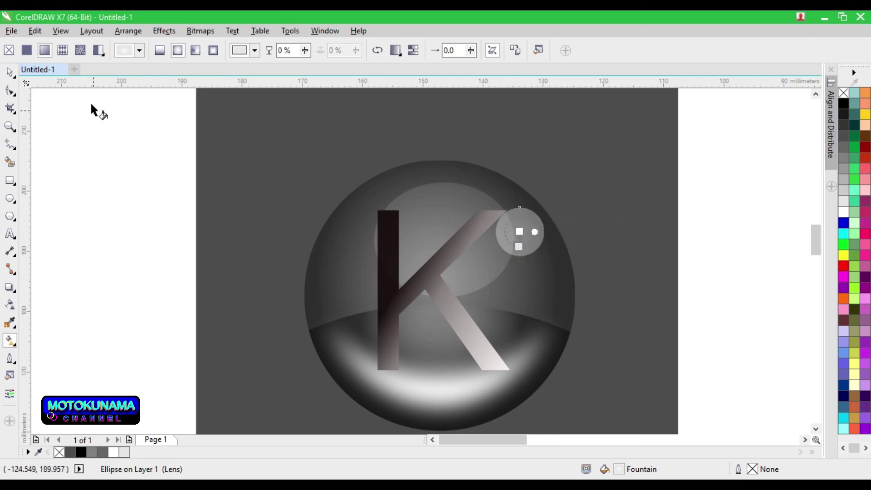
left_click(10, 73)
left_click(843, 104)
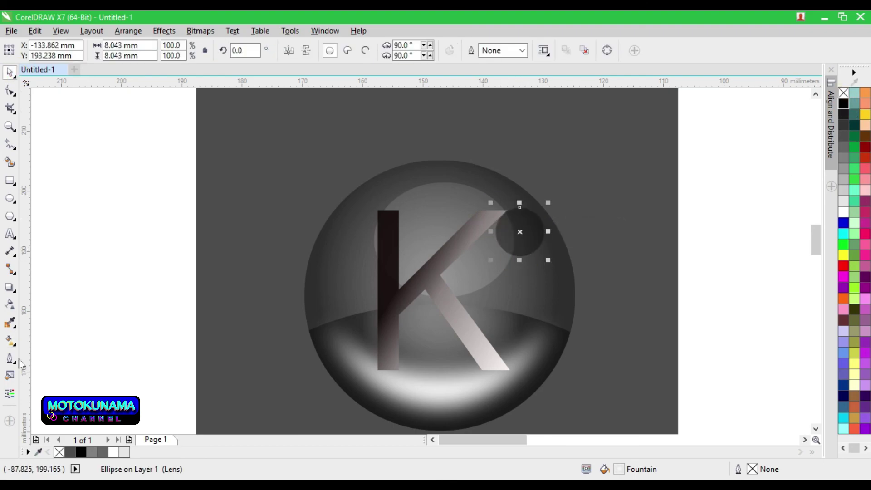
left_click(10, 341)
left_click_drag(516, 220, 522, 243)
left_click(181, 53)
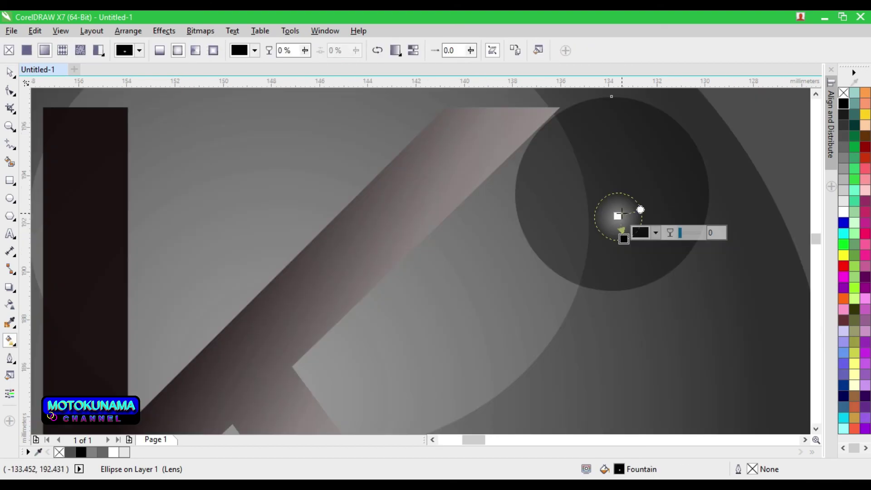
Centre the small circle's white-to-black gradient and extend its black end toward the circle's edge
left_click_drag(618, 216, 611, 172)
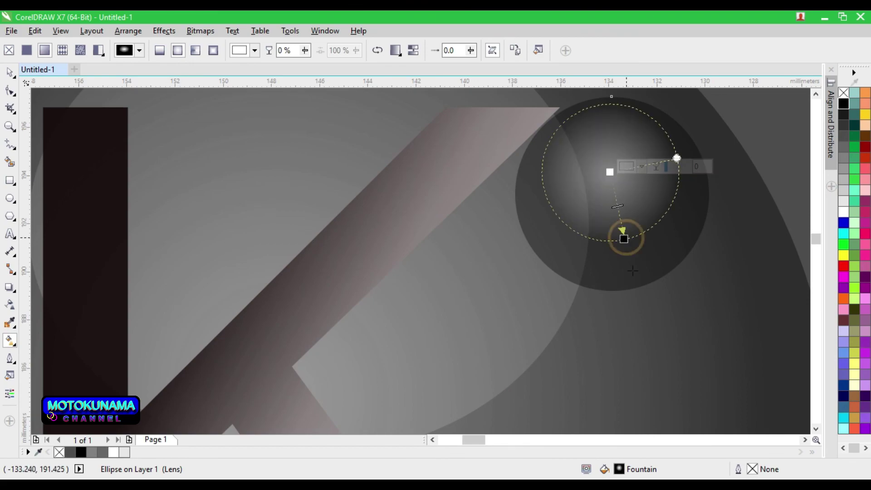
left_click_drag(625, 238, 632, 271)
left_click_drag(610, 172, 614, 190)
scroll(613, 190, "down", 1)
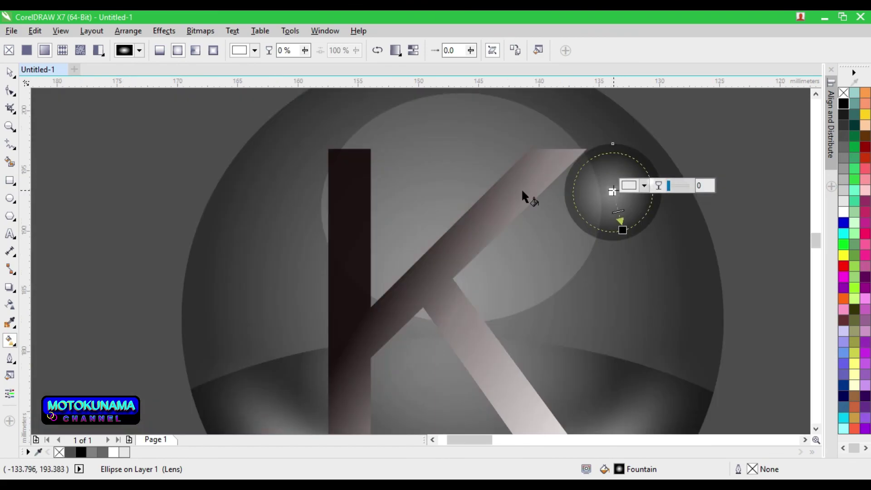
Move the small gradient circle onto the tip of the K's upper arm
key("space")
left_click_drag(622, 188, 559, 160)
left_click(721, 131)
Bring the letter K in front of the small gradient circle
left_click(445, 254)
right_click(445, 254)
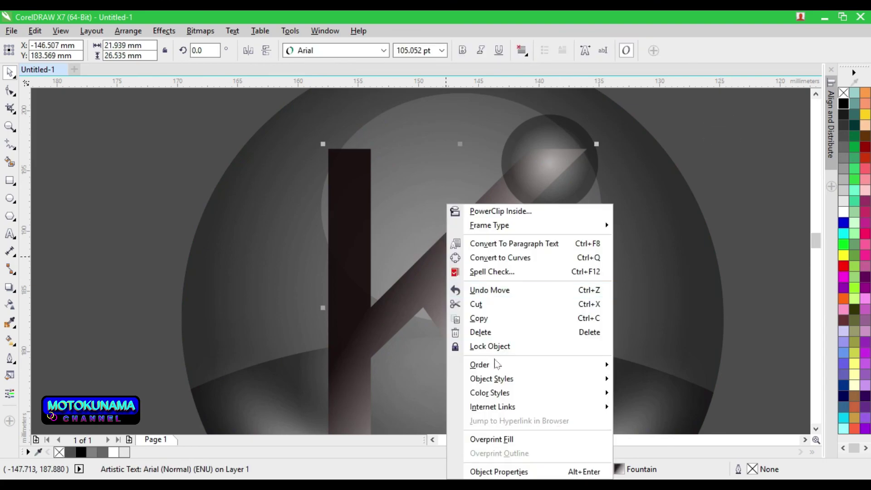
mouse_move(498, 365)
left_click(668, 347)
Scale the small circle behind the K's upper arm down to about 6.4 mm in diameter
left_click(592, 142)
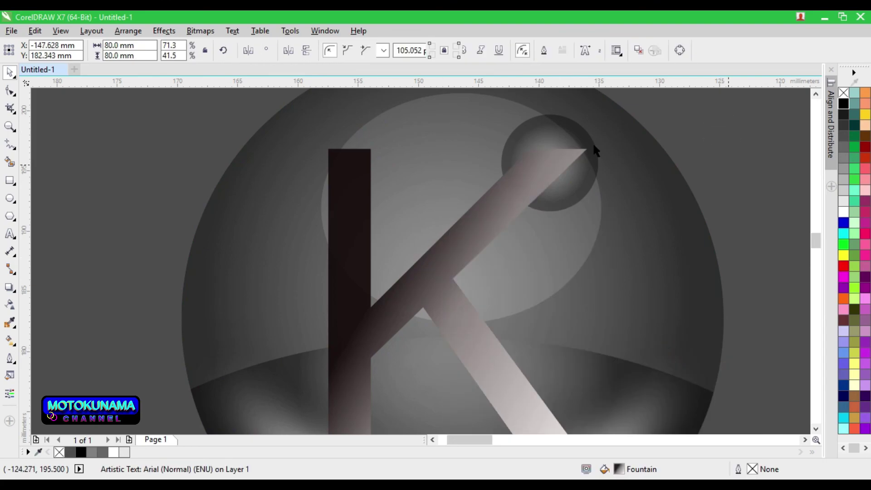
left_click_drag(598, 117, 590, 123)
scroll(595, 127, "down", 3)
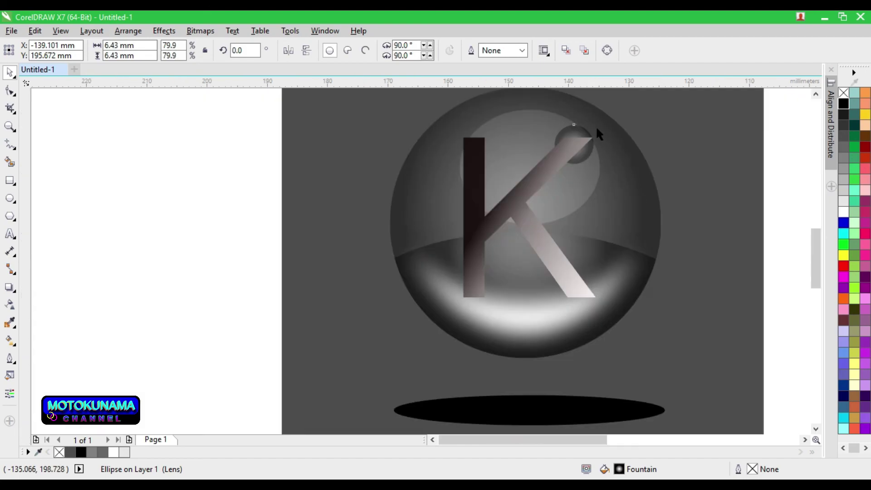
Duplicate the small gradient circle and place the copy beside the K's stem, just below where its arms meet
scroll(613, 127, "up", 1)
left_click_drag(563, 157, 495, 258)
right_click(495, 258)
left_click_drag(553, 248, 489, 254)
scroll(497, 253, "down", 1)
left_click(626, 209)
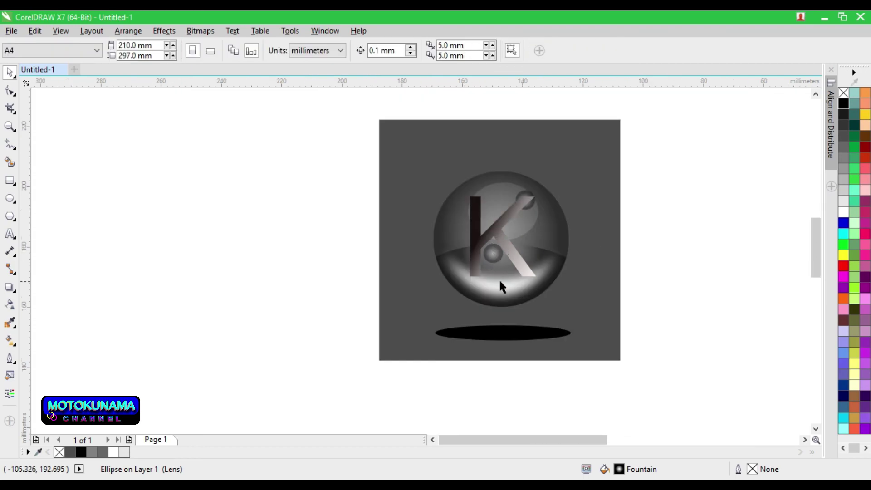
Shift the blurred white crescent reflection slightly down toward the ball's lower edge
left_click(498, 282)
left_click_drag(476, 224, 476, 227)
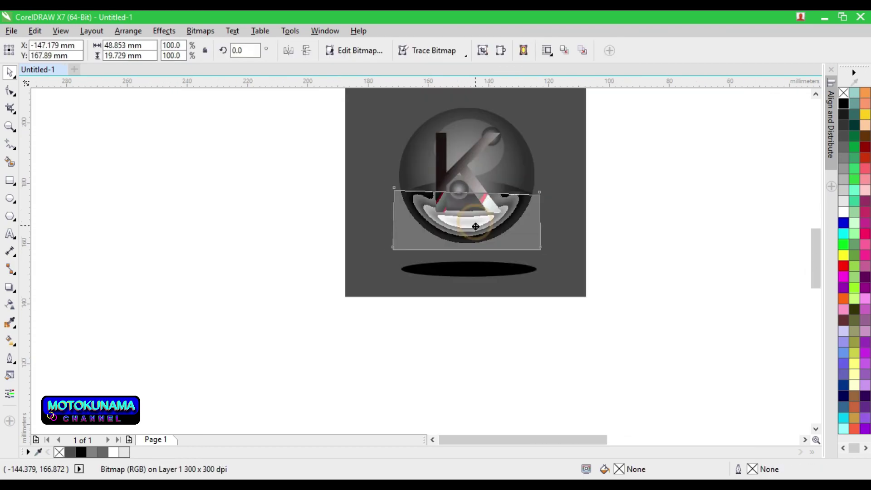
left_click(618, 217)
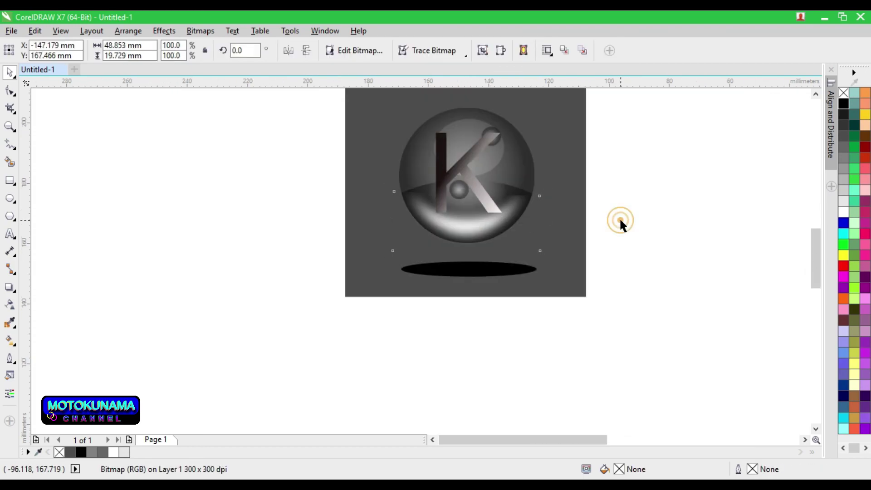
Move the black shadow ellipse up, closer to the underside of the ball
scroll(513, 140, "down", 1)
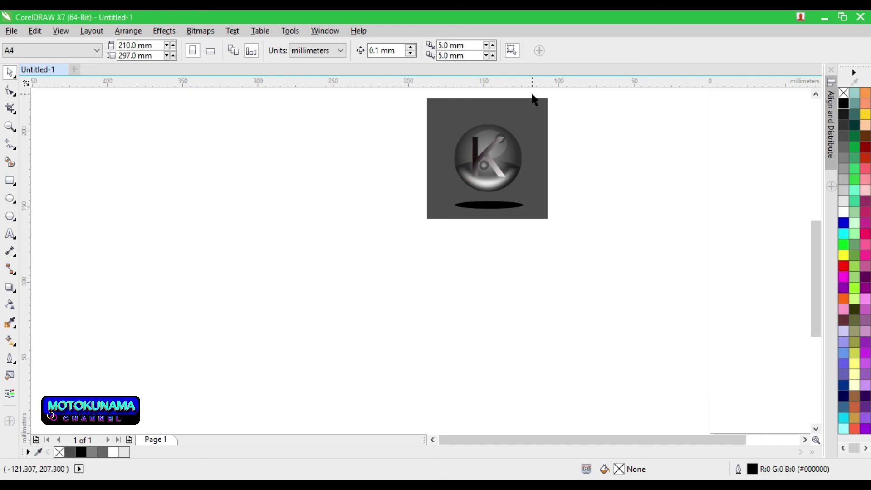
scroll(595, 109, "up", 2)
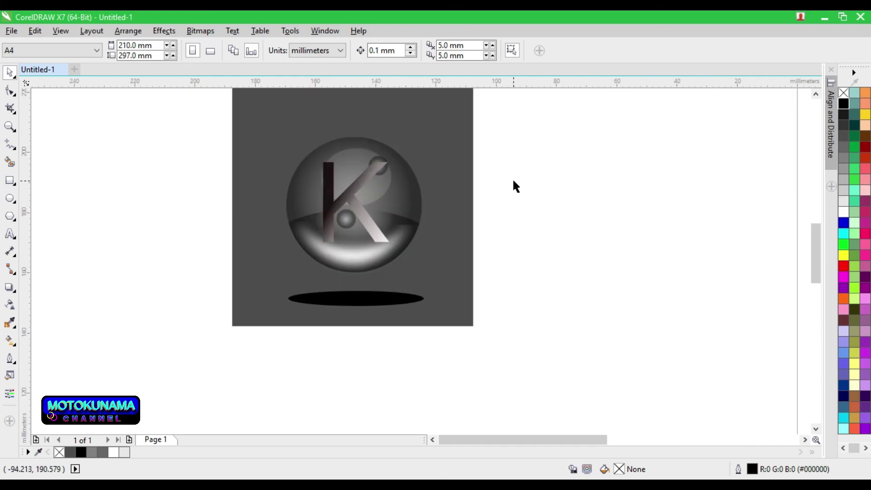
left_click(369, 299)
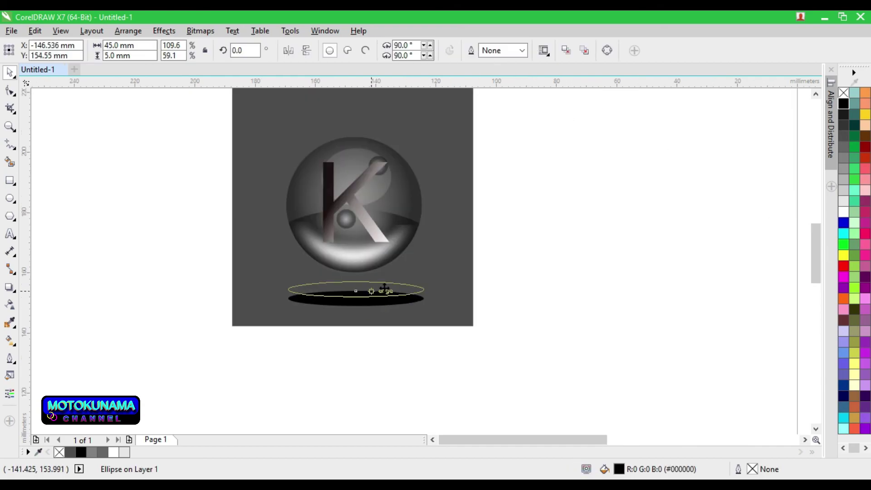
scroll(381, 284, "down", 1)
Select all objects of the crystal ball illustration, including the background square, and group them
left_click_drag(304, 175, 496, 346)
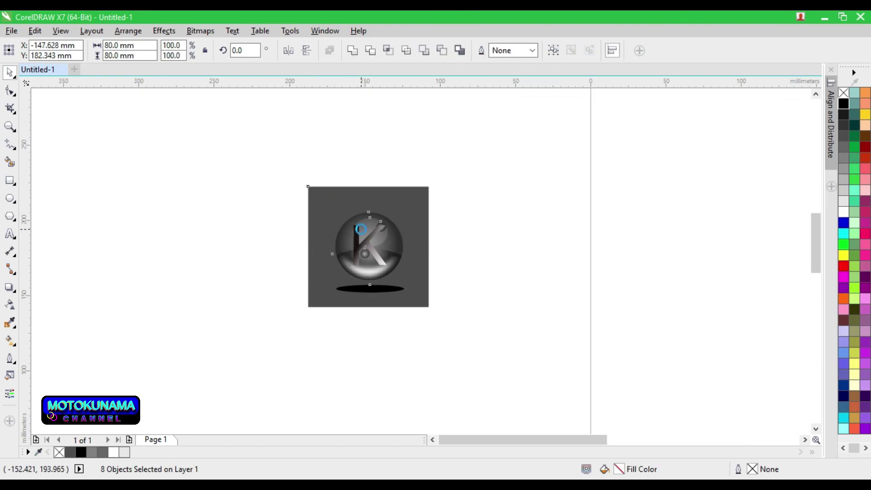
scroll(361, 229, "up", 1)
left_click(560, 49)
key("Escape")
scroll(393, 230, "up", 1)
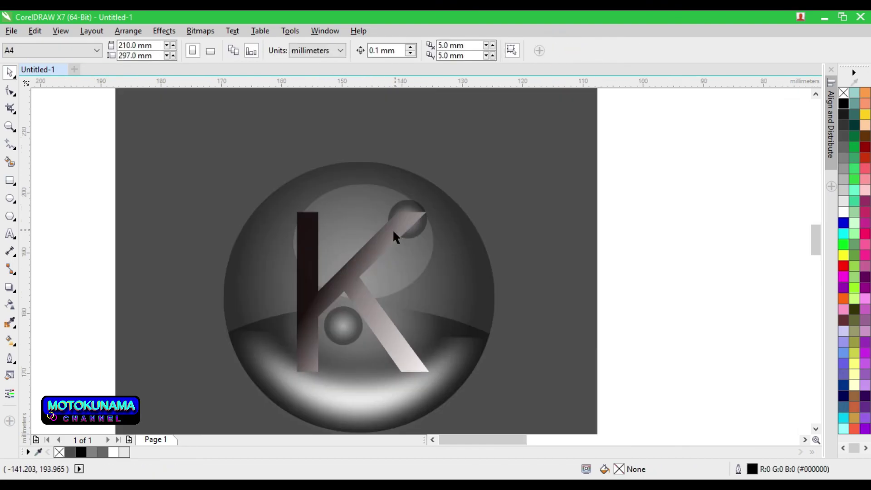
scroll(677, 381, "down", 1)
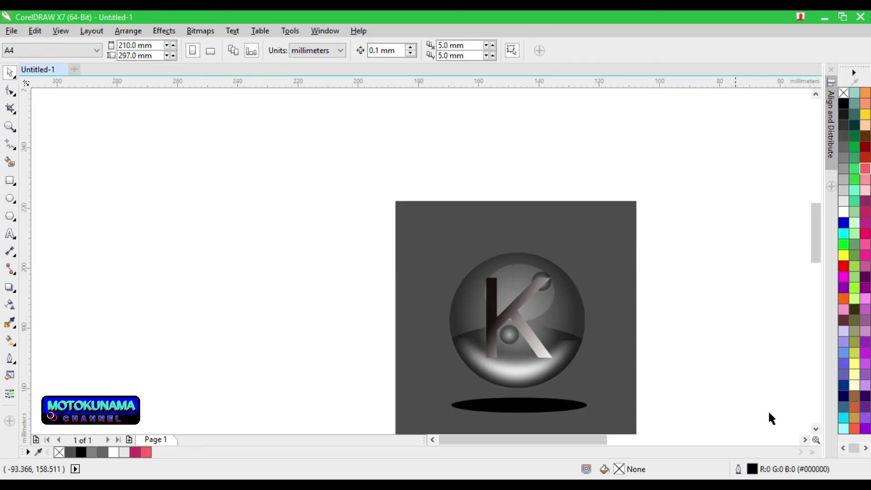
left_click(816, 429)
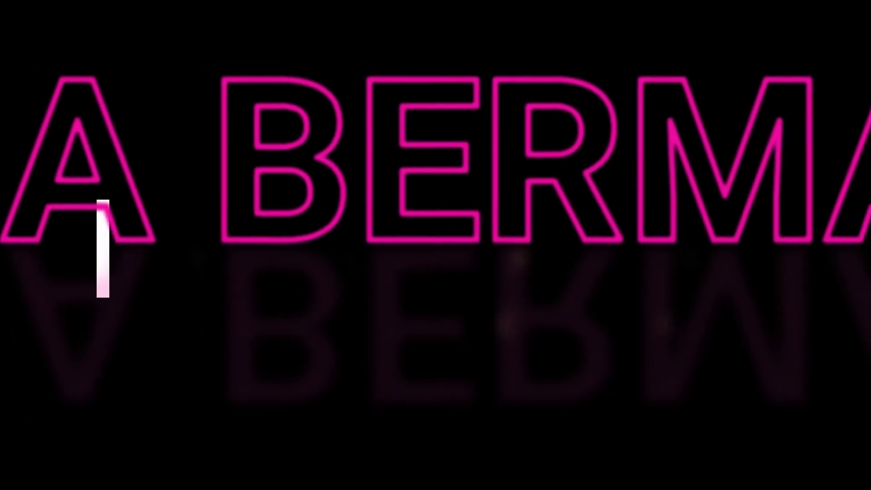